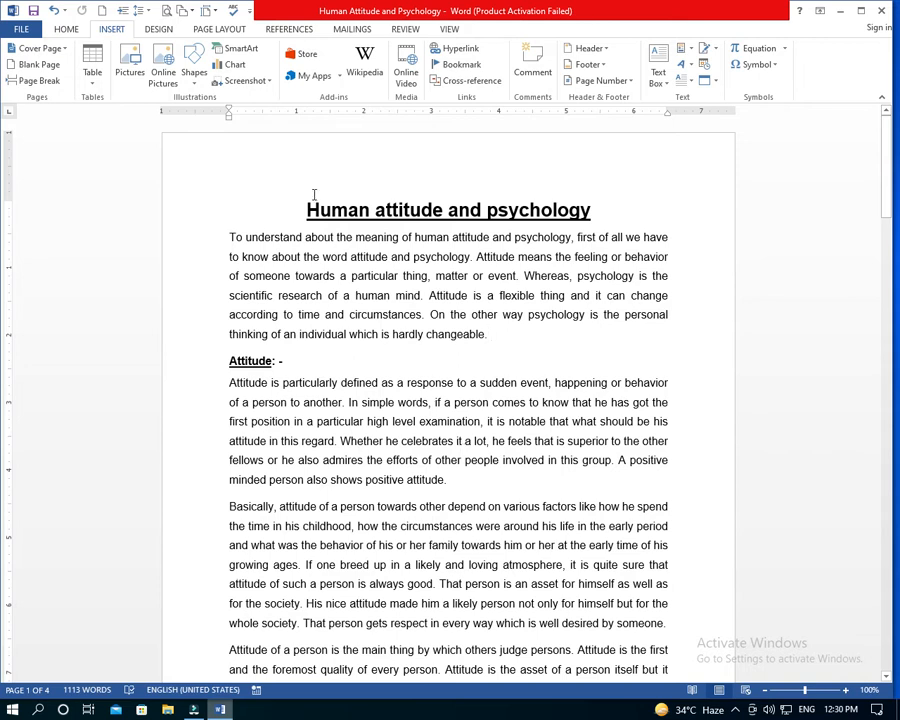
Search the document for "human" and look through the highlighted occurrences on all pages.
{"action": "left_click", "coordinate": [66, 29]}
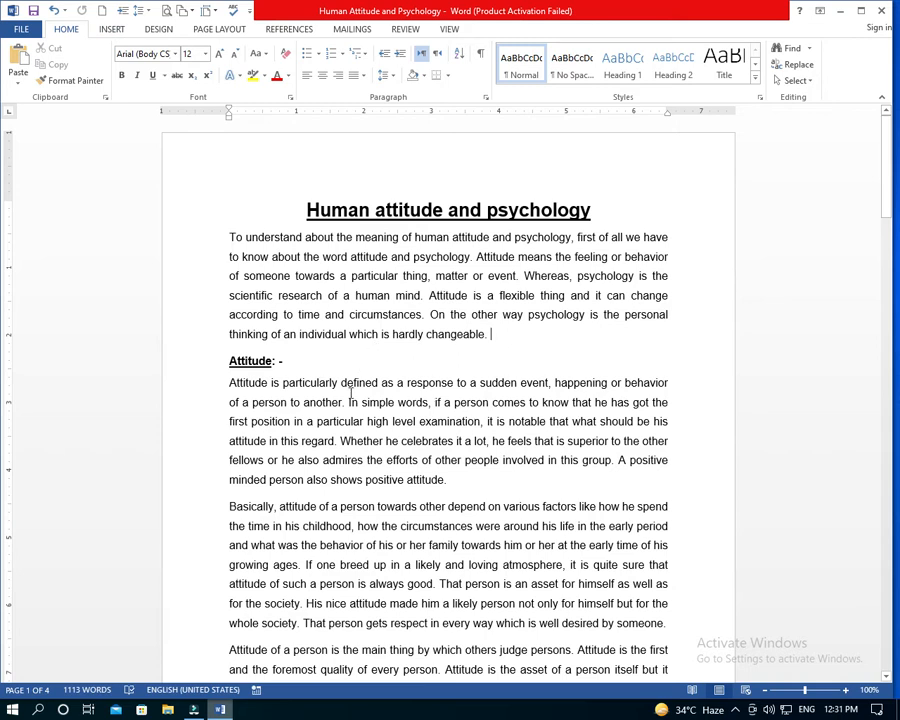
{"action": "left_click", "coordinate": [785, 52]}
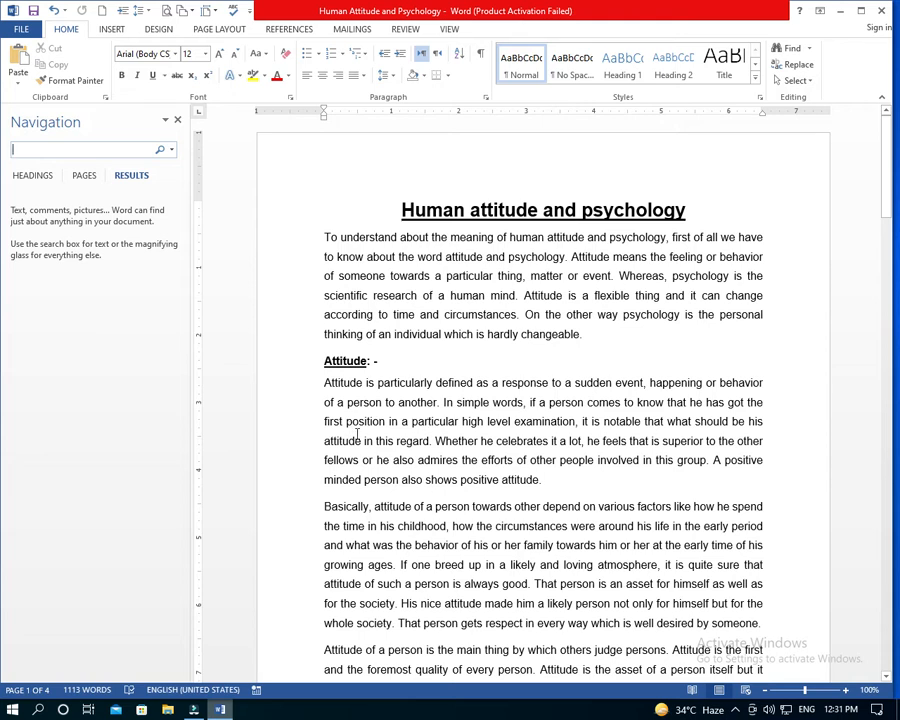
{"action": "type", "text": "human"}
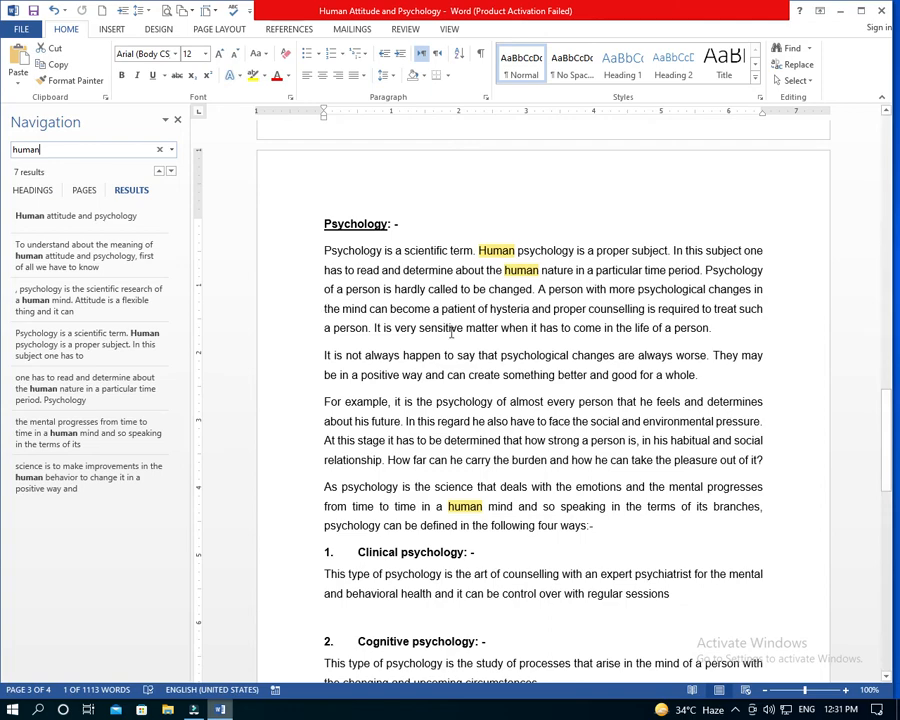
{"action": "left_click_drag", "start_coordinate": [886, 446], "coordinate": [896, 158]}
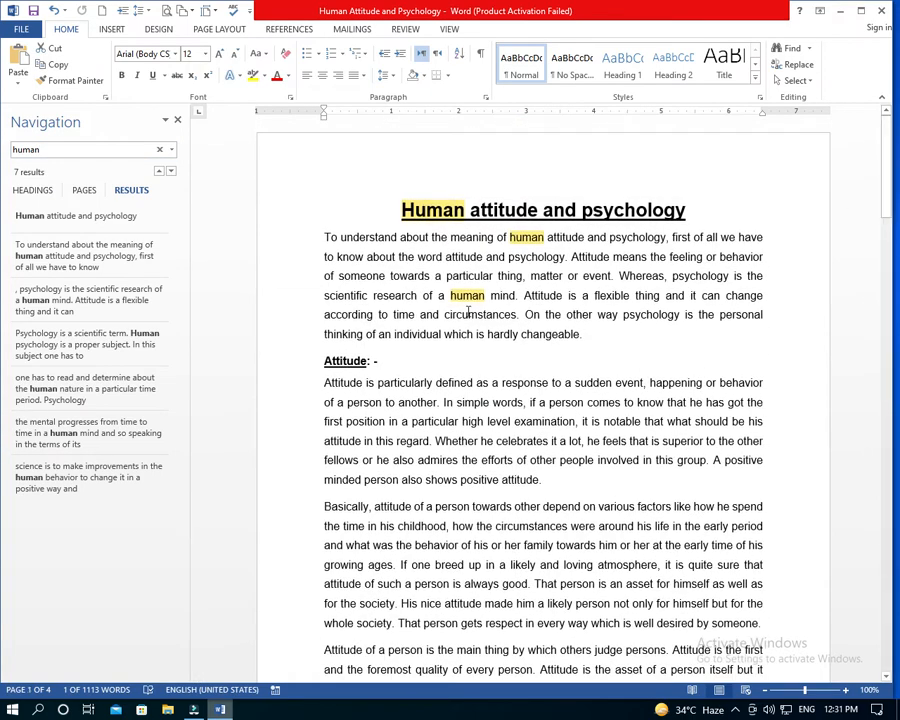
{"action": "scroll", "coordinate": [500, 378], "scroll_direction": "down", "scroll_amount": 8}
{"action": "scroll", "coordinate": [501, 380], "scroll_direction": "down", "scroll_amount": 20}
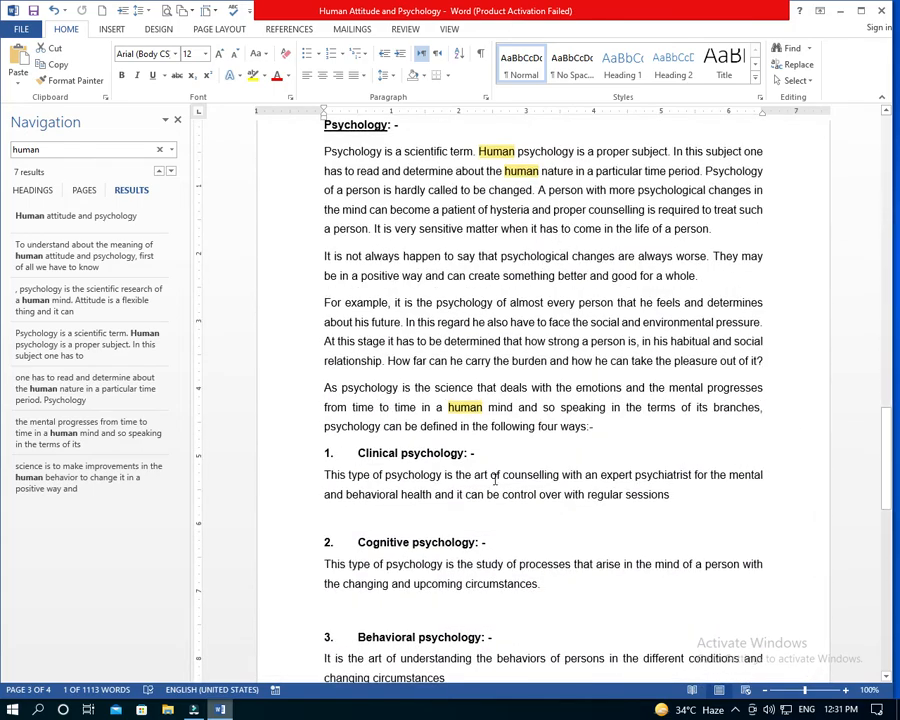
{"action": "scroll", "coordinate": [490, 476], "scroll_direction": "down", "scroll_amount": 10}
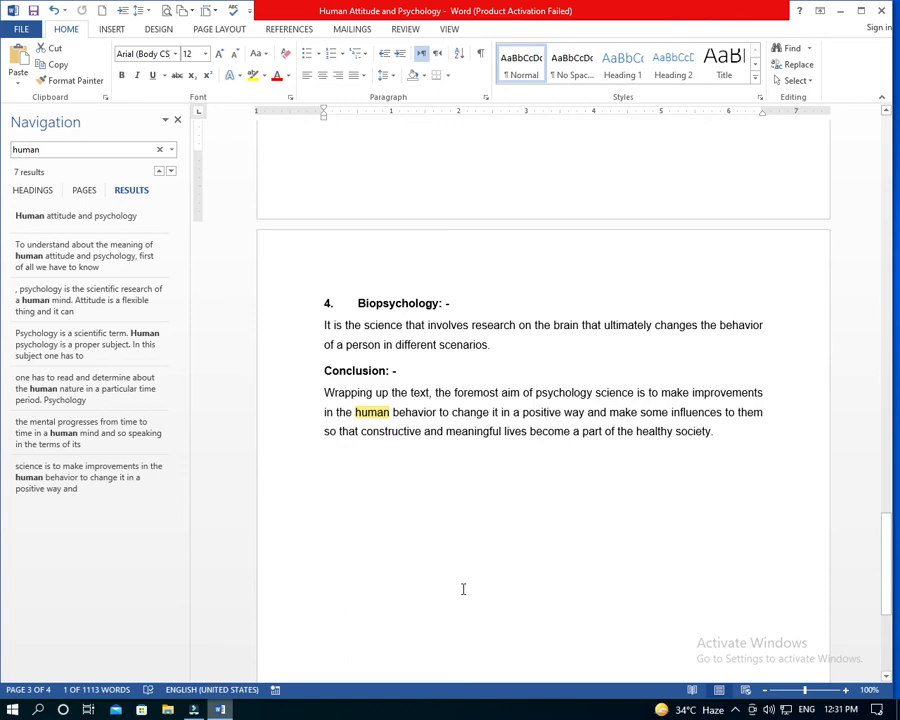
{"action": "scroll", "coordinate": [463, 589], "scroll_direction": "up", "scroll_amount": 15}
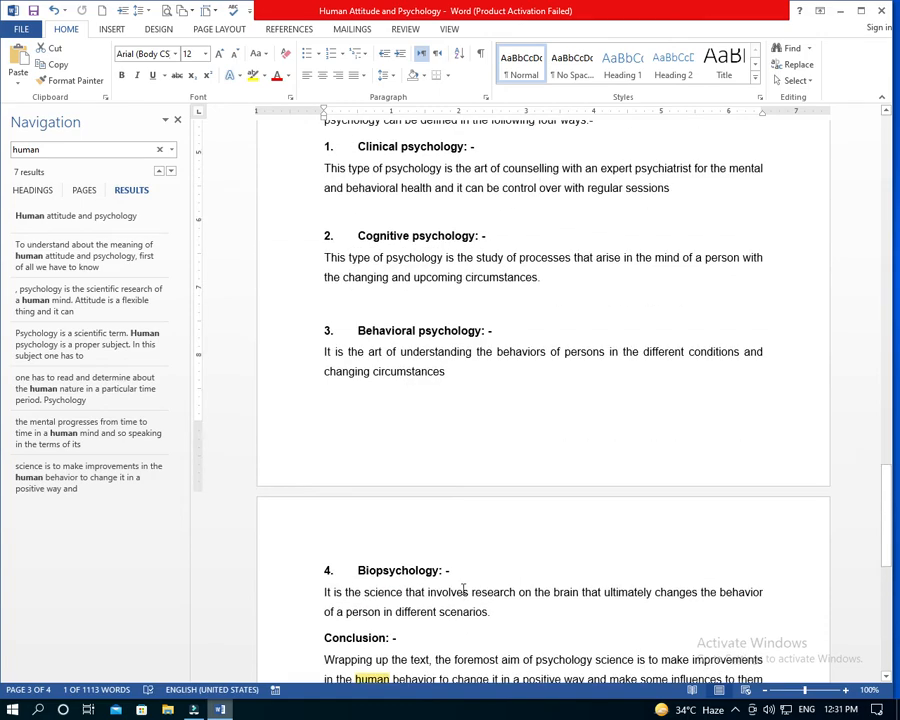
{"action": "scroll", "coordinate": [463, 589], "scroll_direction": "up", "scroll_amount": 10}
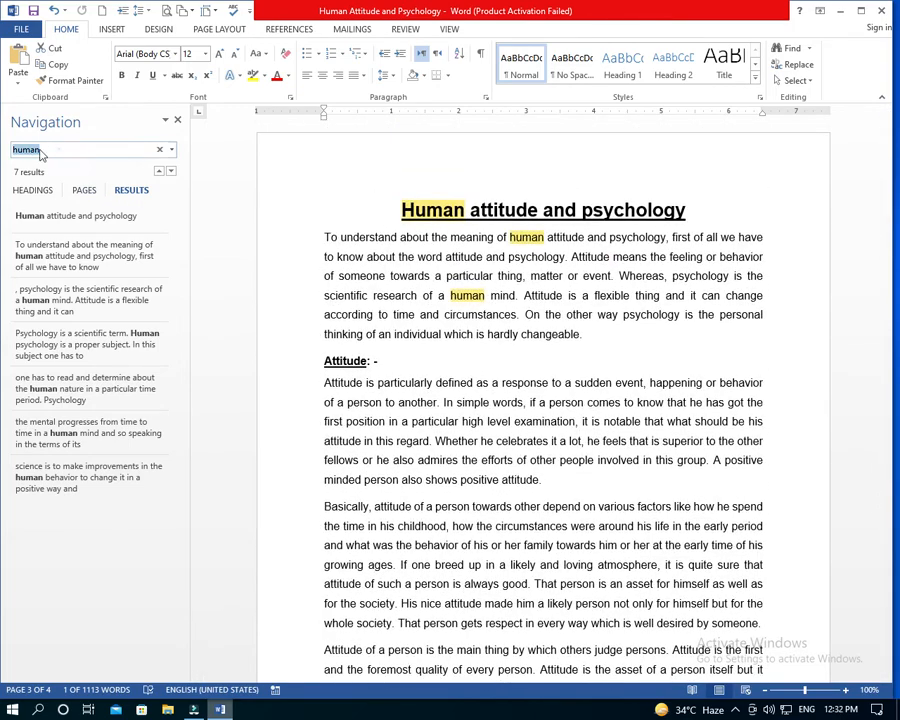
Search the document for "research" instead, look through the highlighted occurrences, and close the search.
{"action": "left_click_drag", "start_coordinate": [39, 149], "coordinate": [17, 165]}
{"action": "key", "text": "BackSpace"}
{"action": "key", "text": "BackSpace"}
{"action": "type", "text": "res"}
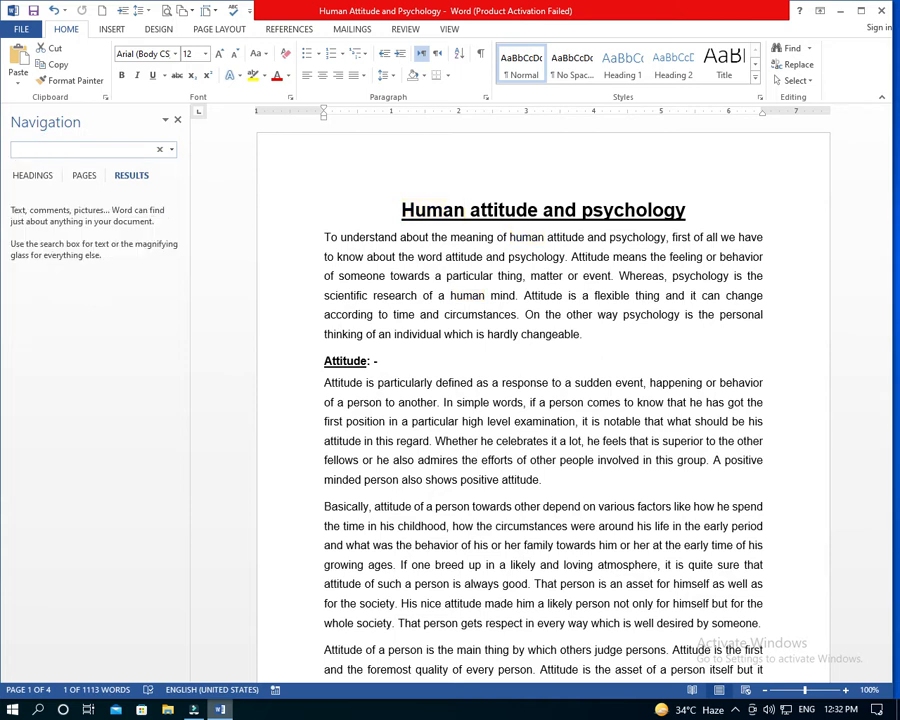
{"action": "type", "text": "earch"}
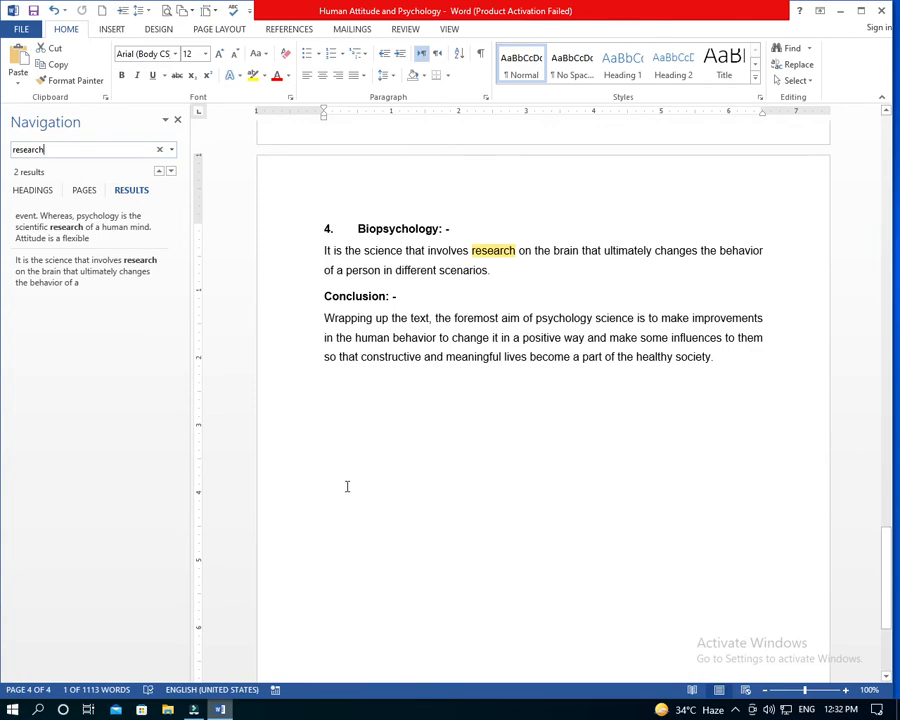
{"action": "scroll", "coordinate": [458, 450], "scroll_direction": "up", "scroll_amount": 15}
{"action": "scroll", "coordinate": [458, 450], "scroll_direction": "up", "scroll_amount": 15}
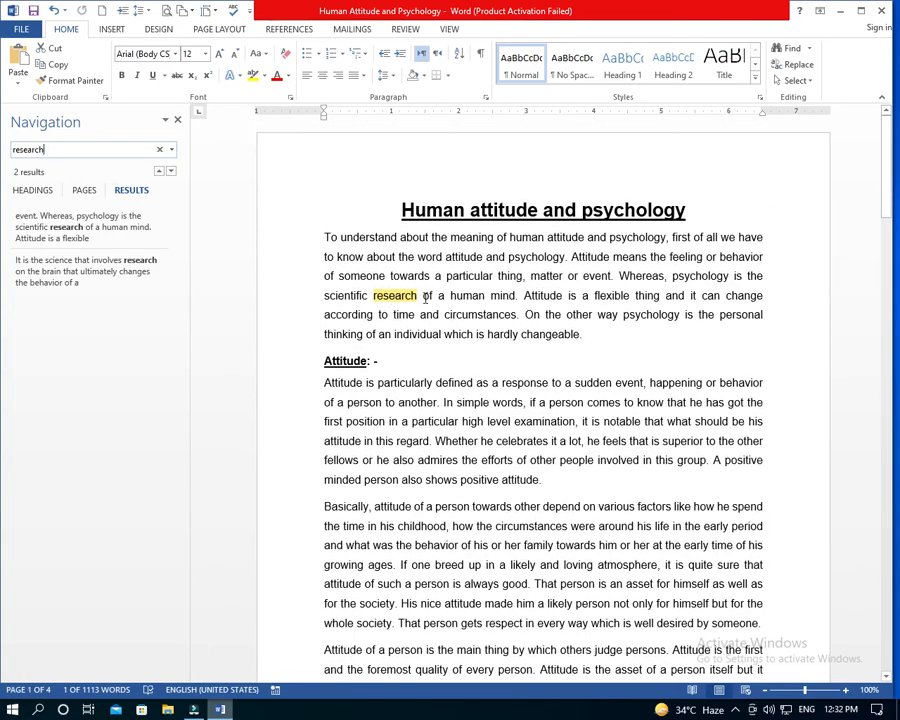
{"action": "scroll", "coordinate": [455, 399], "scroll_direction": "down", "scroll_amount": 13}
{"action": "scroll", "coordinate": [462, 398], "scroll_direction": "down", "scroll_amount": 20}
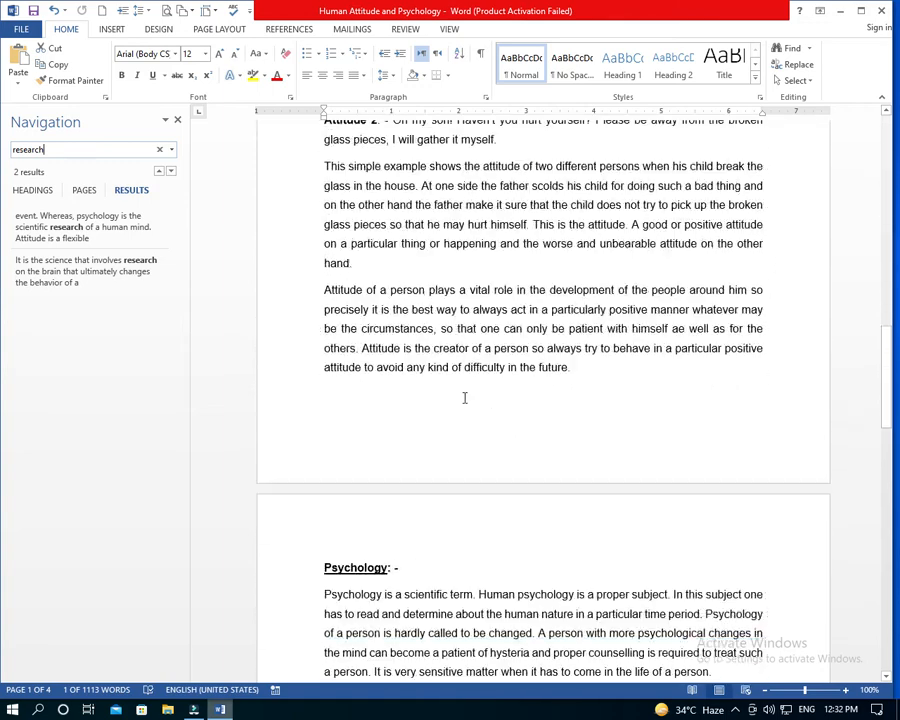
{"action": "scroll", "coordinate": [465, 401], "scroll_direction": "down", "scroll_amount": 4}
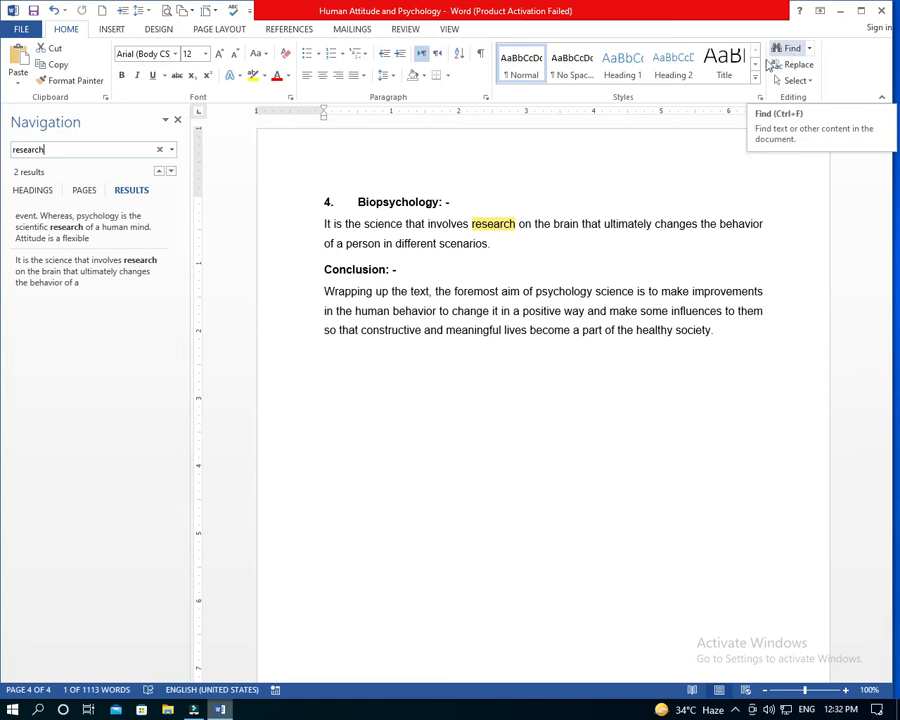
{"action": "left_click", "coordinate": [177, 120]}
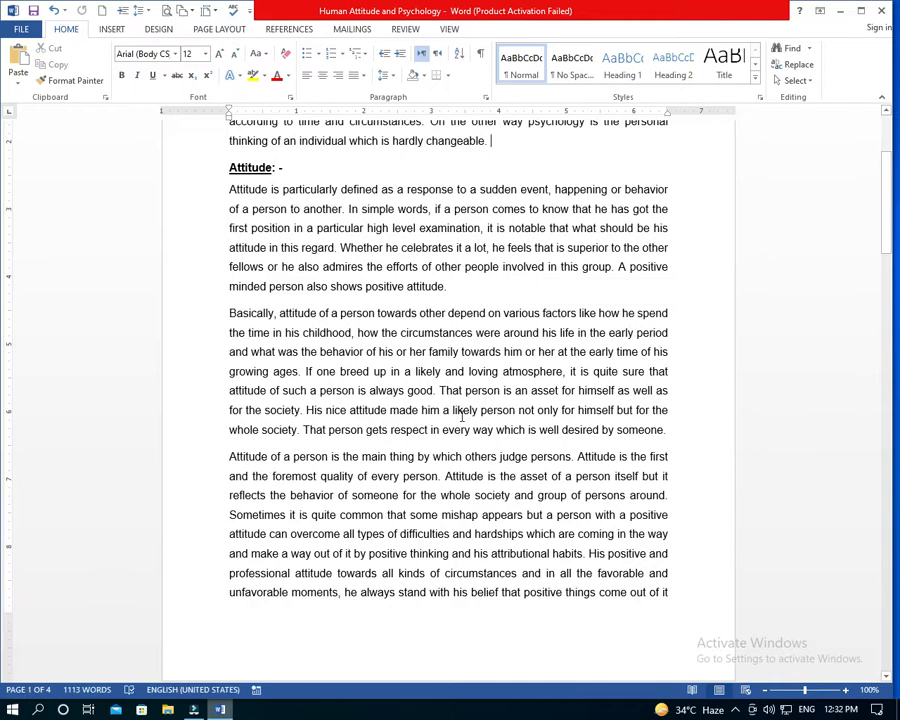
Reopen the search for "research", check its occurrences back to the first page, and close the search again.
{"action": "key", "text": "ctrl+f"}
{"action": "key", "text": "Return"}
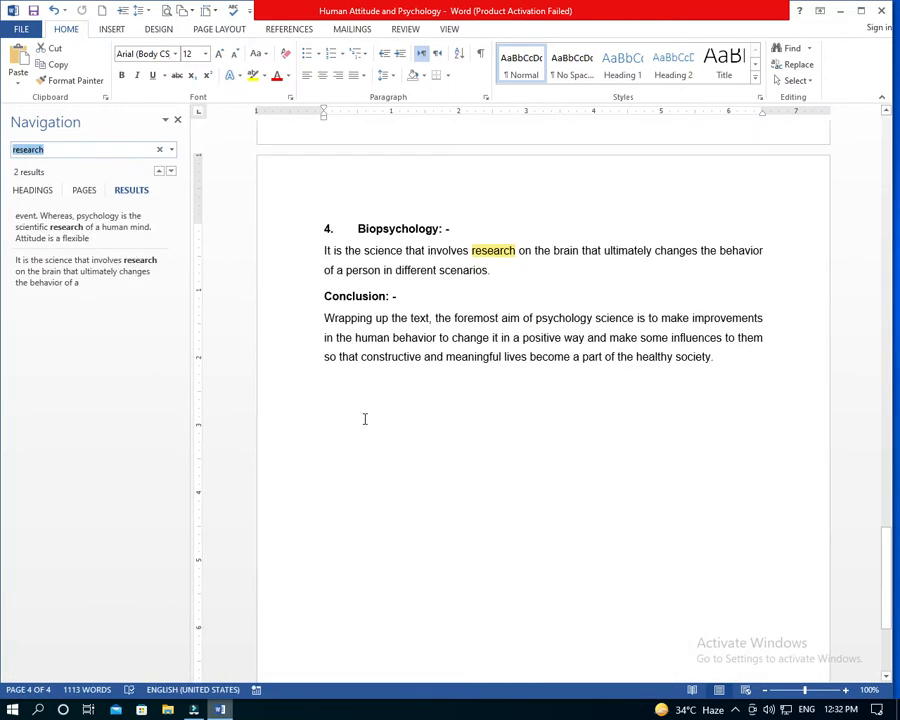
{"action": "scroll", "coordinate": [380, 414], "scroll_direction": "up", "scroll_amount": 10}
{"action": "scroll", "coordinate": [361, 413], "scroll_direction": "up", "scroll_amount": 20}
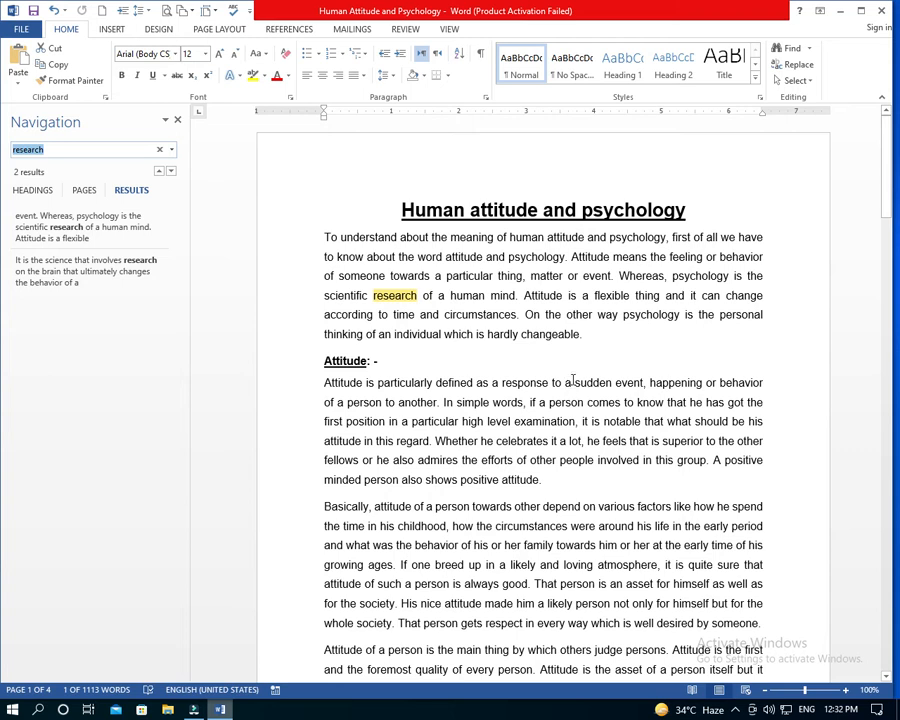
{"action": "left_click", "coordinate": [177, 119]}
{"action": "left_click", "coordinate": [798, 64]}
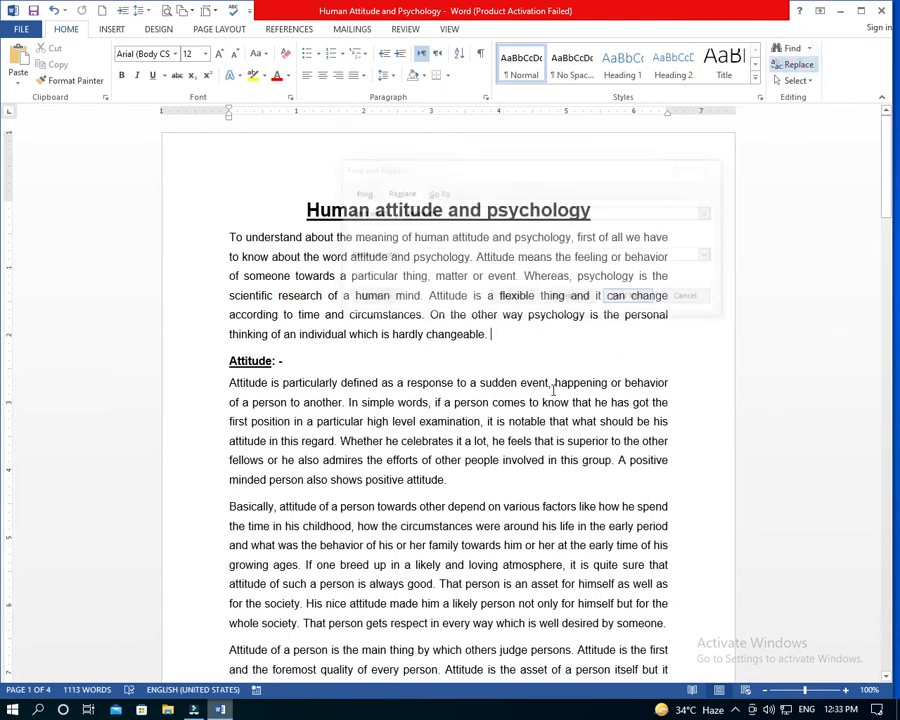
{"action": "left_click", "coordinate": [712, 168]}
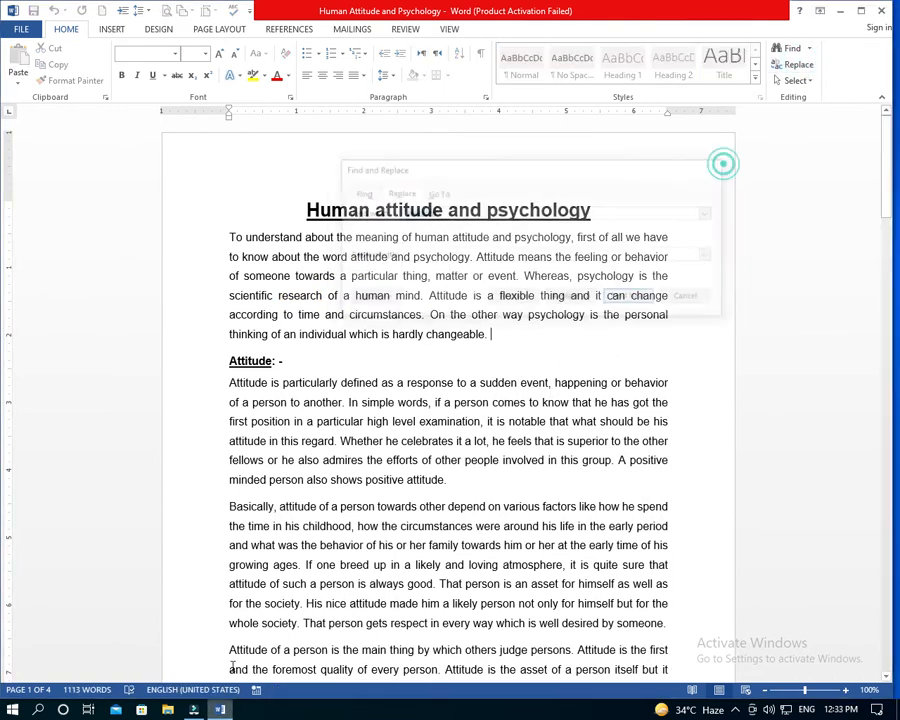
{"action": "key", "text": "ctrl+h"}
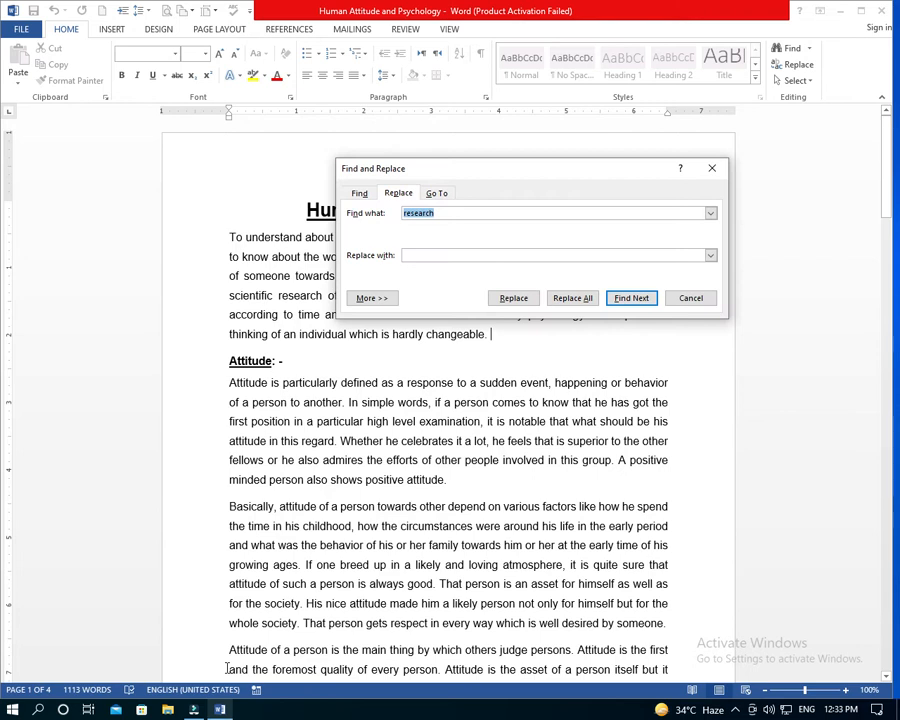
{"action": "left_click", "coordinate": [710, 169]}
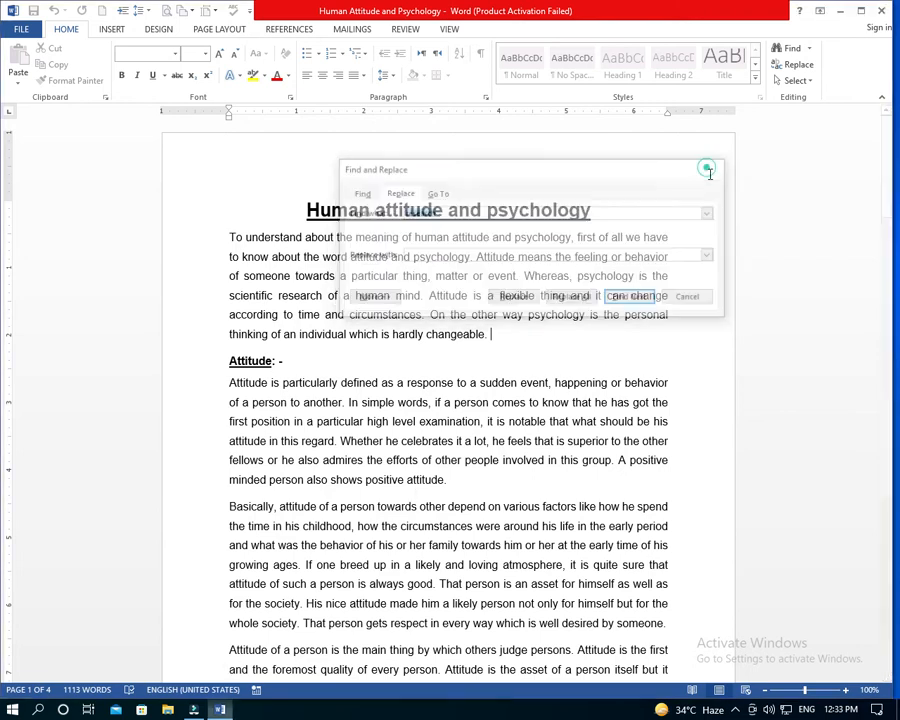
Replace all occurrences of "Human" with "Woman" throughout the document and close the Find and Replace dialog.
{"action": "left_click", "coordinate": [786, 66]}
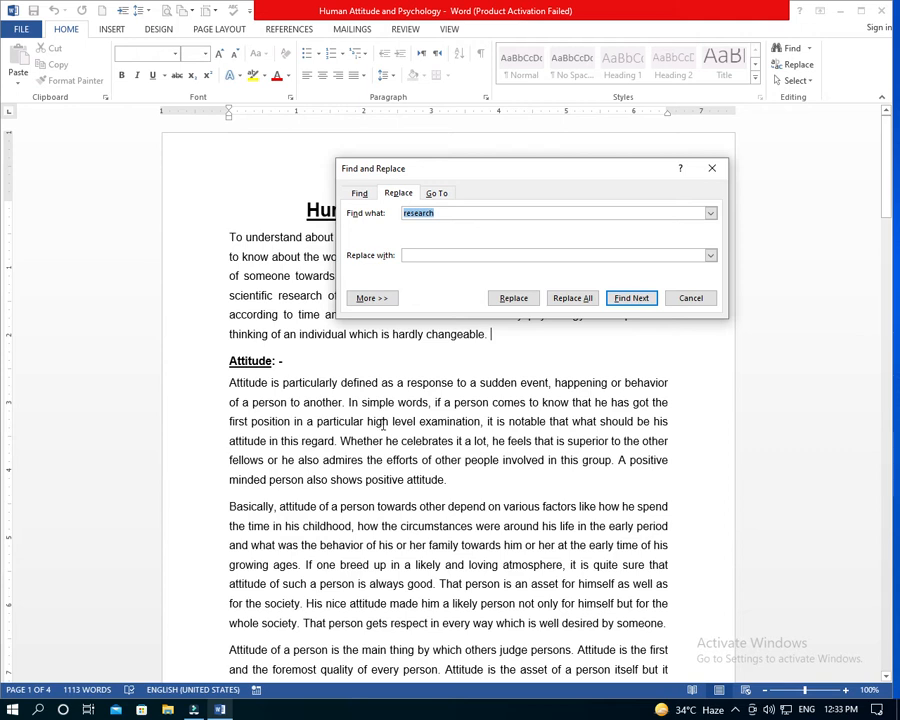
{"action": "type", "text": "Human"}
{"action": "left_click", "coordinate": [410, 254]}
{"action": "type", "text": "Woman"}
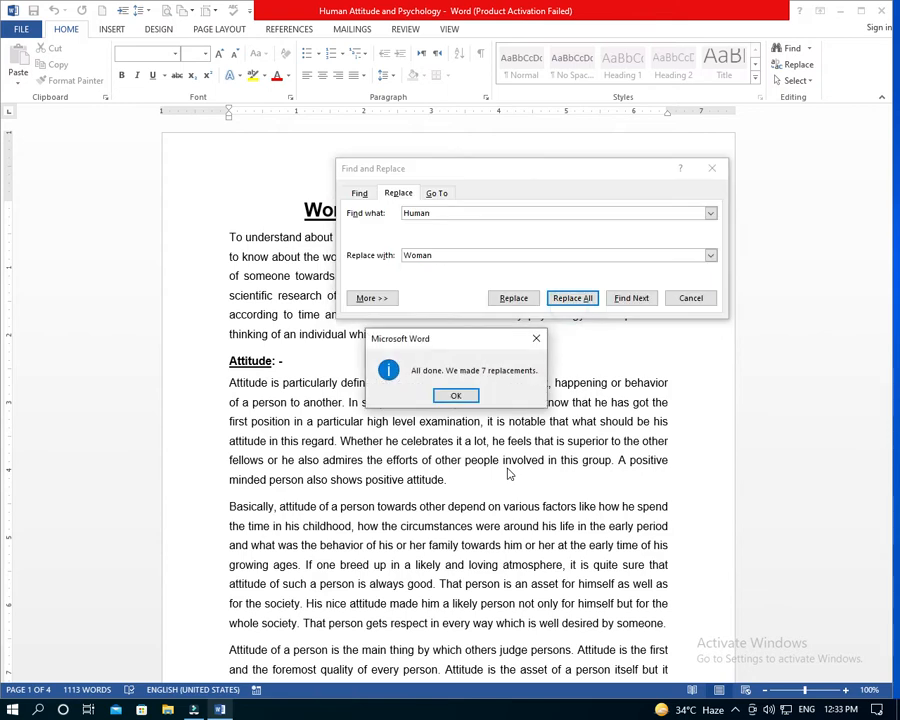
{"action": "left_click", "coordinate": [458, 394]}
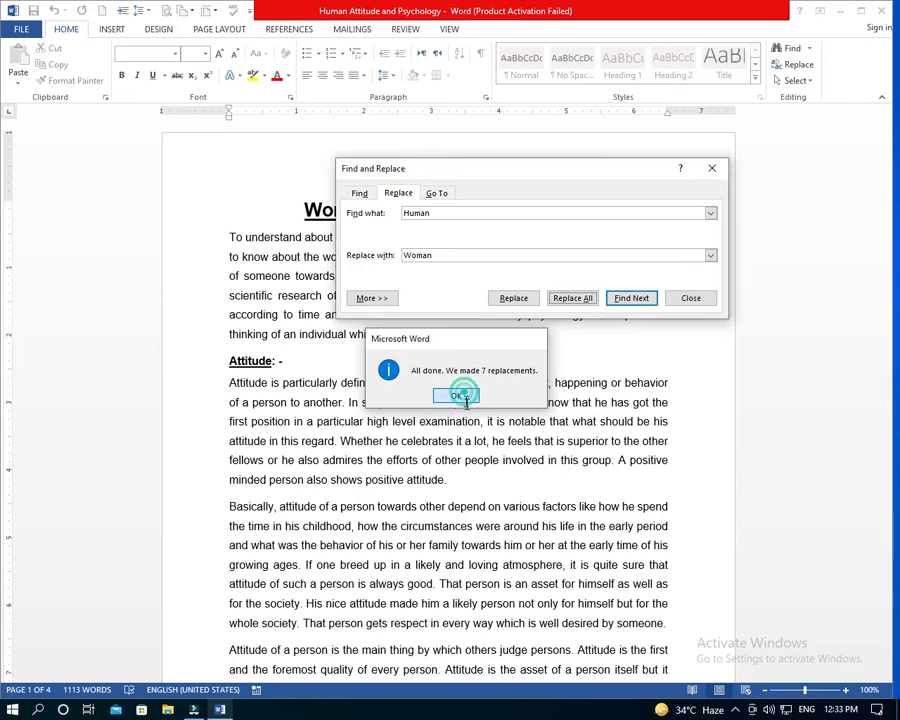
{"action": "left_click", "coordinate": [712, 168]}
Search the document for "woman", look through the replaced words on all pages, and close the search.
{"action": "scroll", "coordinate": [366, 482], "scroll_direction": "up", "scroll_amount": 4}
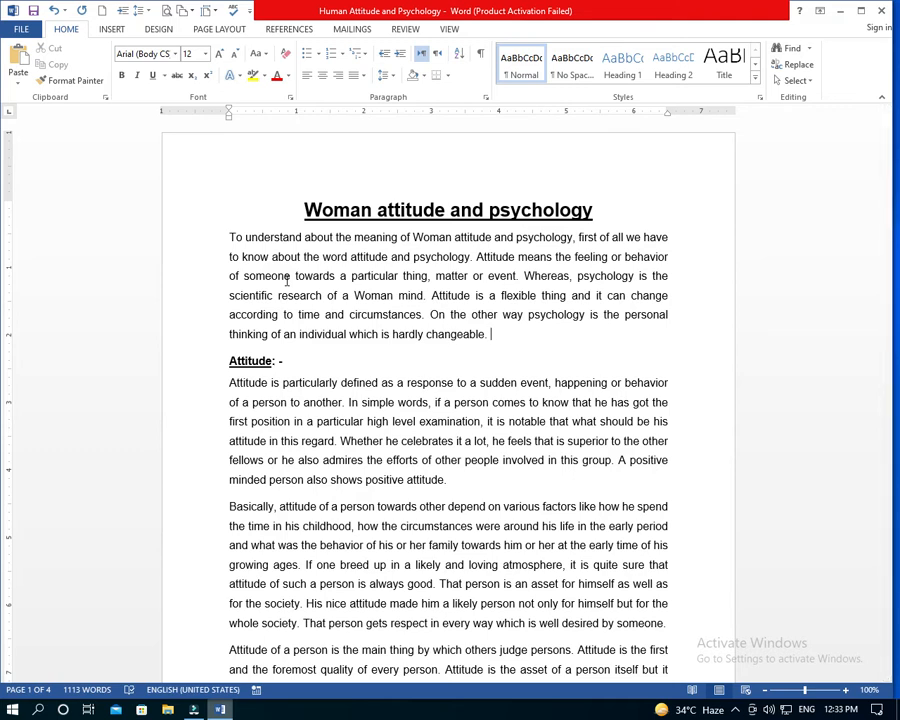
{"action": "left_click", "coordinate": [782, 48]}
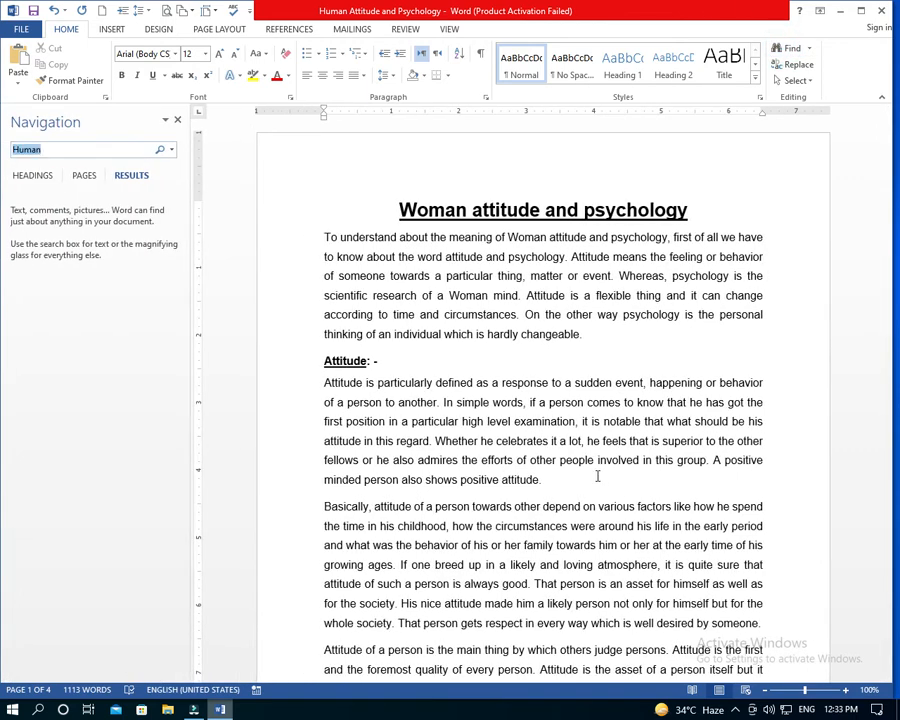
{"action": "type", "text": "woman"}
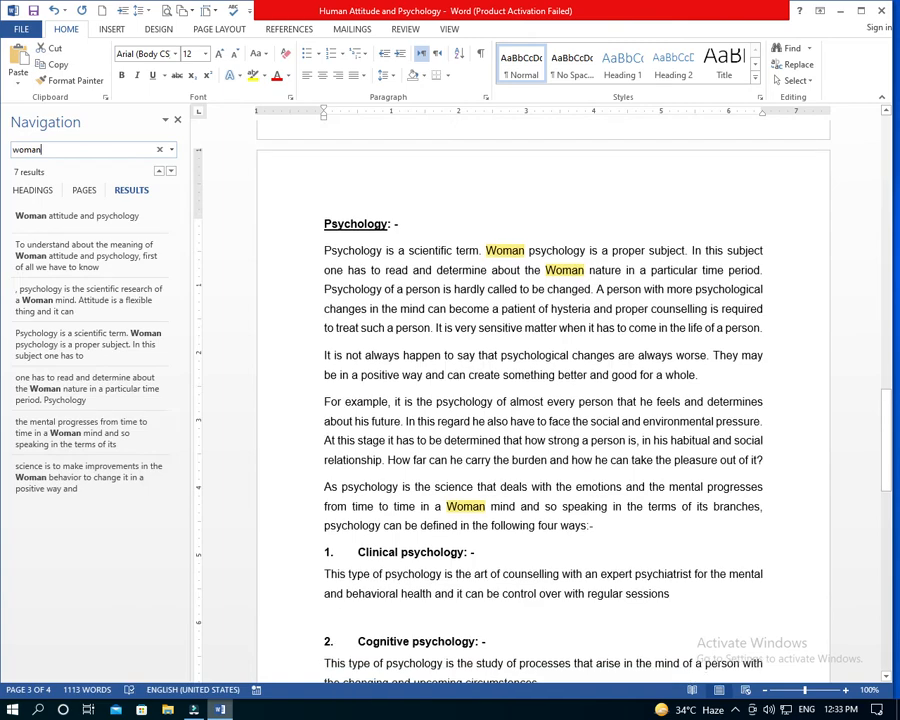
{"action": "scroll", "coordinate": [464, 450], "scroll_direction": "up", "scroll_amount": 15}
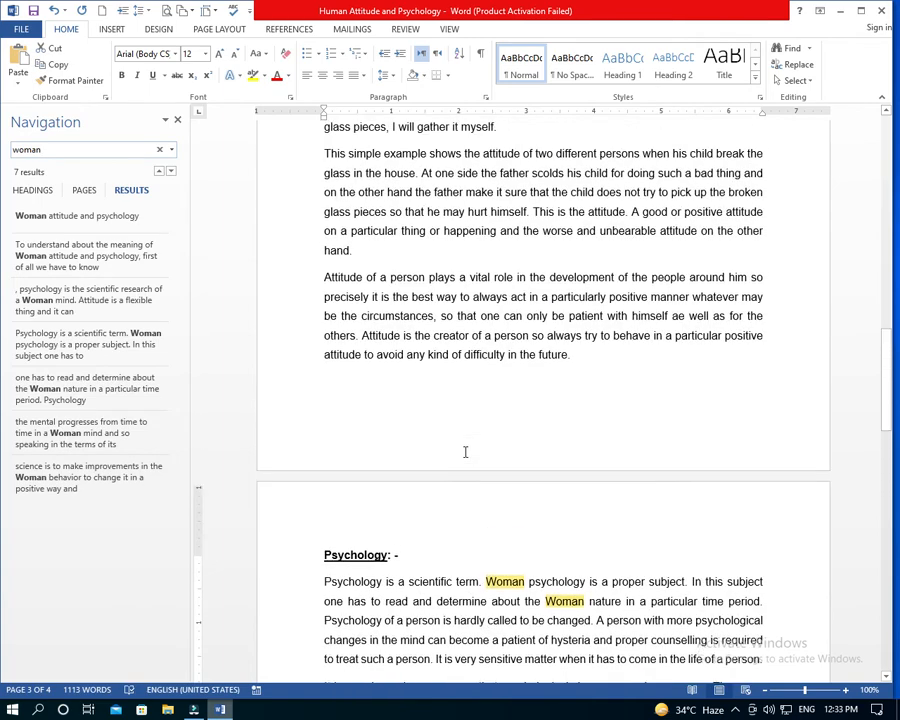
{"action": "scroll", "coordinate": [464, 452], "scroll_direction": "up", "scroll_amount": 15}
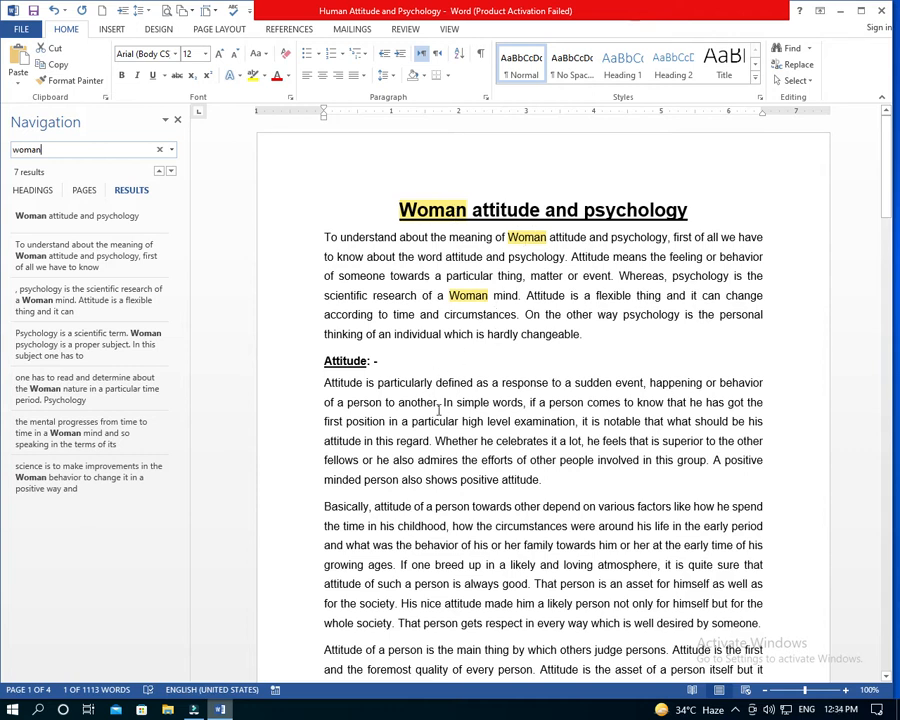
{"action": "scroll", "coordinate": [443, 404], "scroll_direction": "down", "scroll_amount": 20}
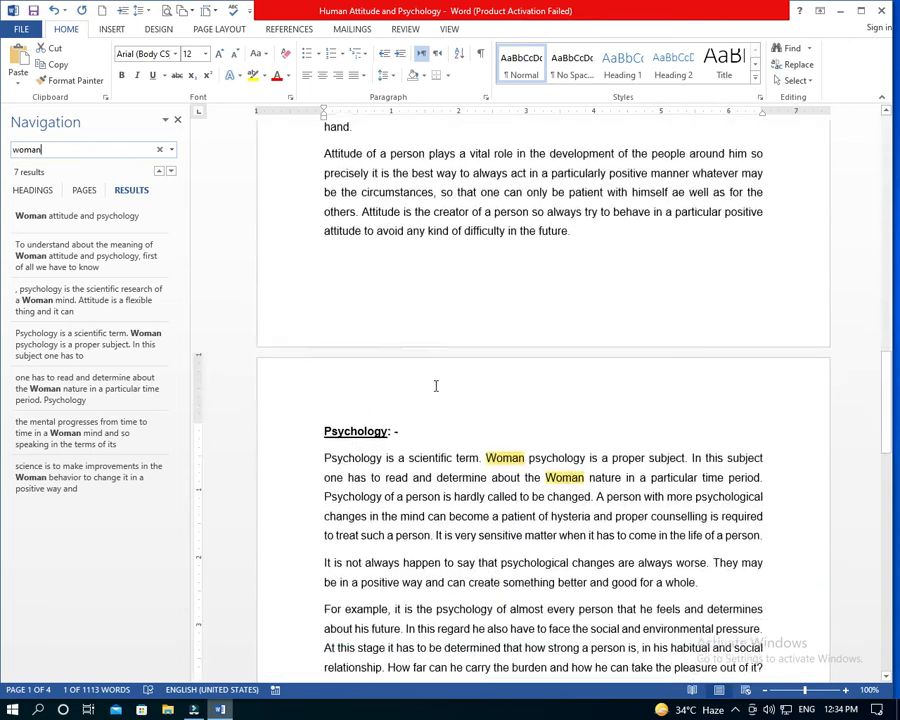
{"action": "scroll", "coordinate": [436, 386], "scroll_direction": "down", "scroll_amount": 15}
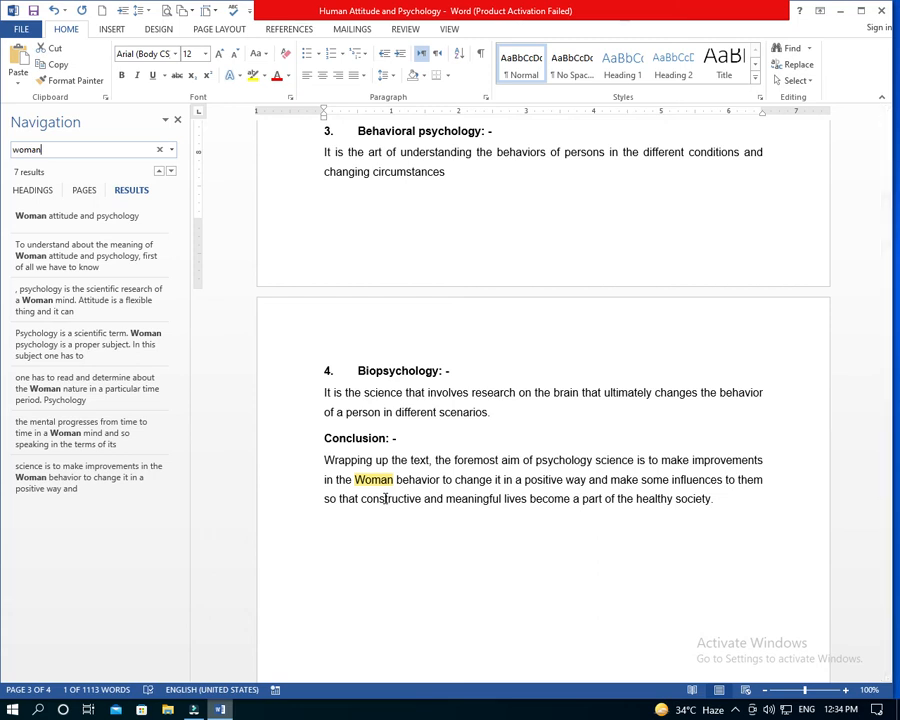
{"action": "scroll", "coordinate": [325, 560], "scroll_direction": "up", "scroll_amount": 5}
{"action": "scroll", "coordinate": [325, 552], "scroll_direction": "up", "scroll_amount": 20}
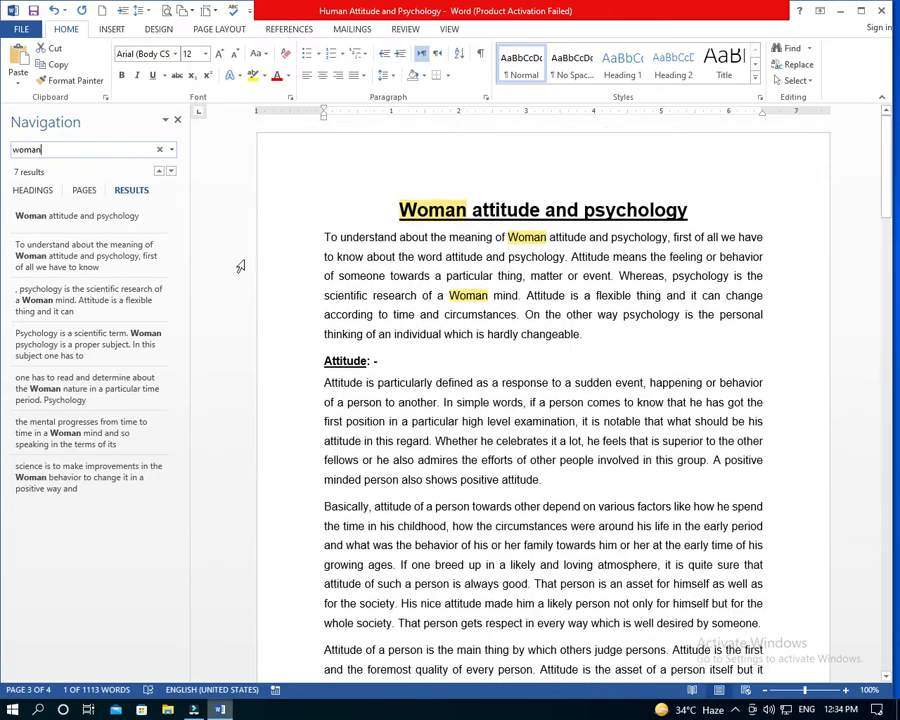
{"action": "left_click", "coordinate": [178, 119]}
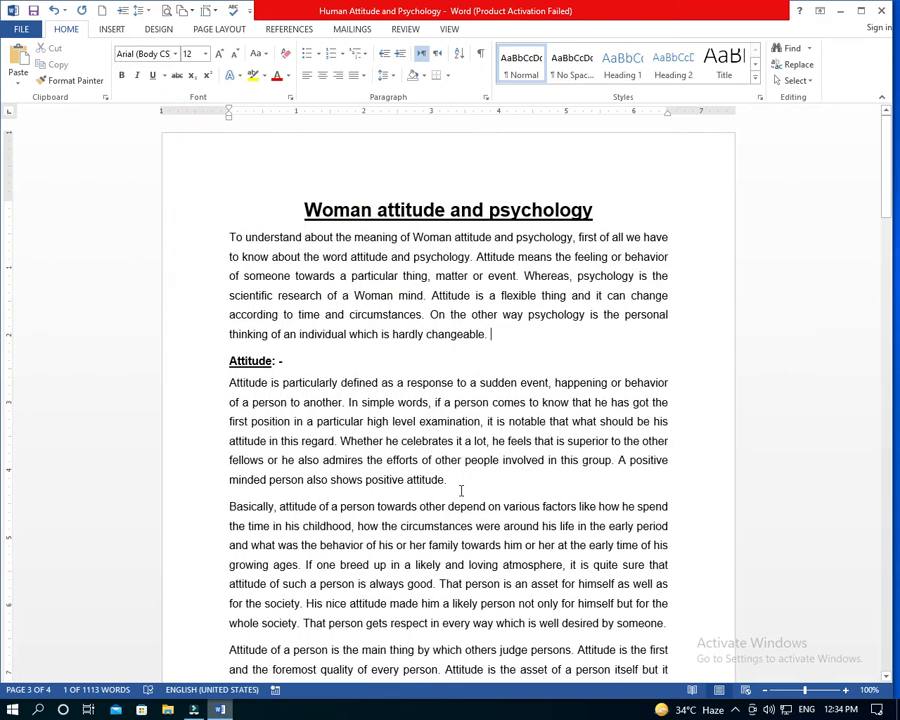
Replace all occurrences of "woman" with "human" throughout the document and close the Find and Replace dialog.
{"action": "key", "text": "ctrl+h"}
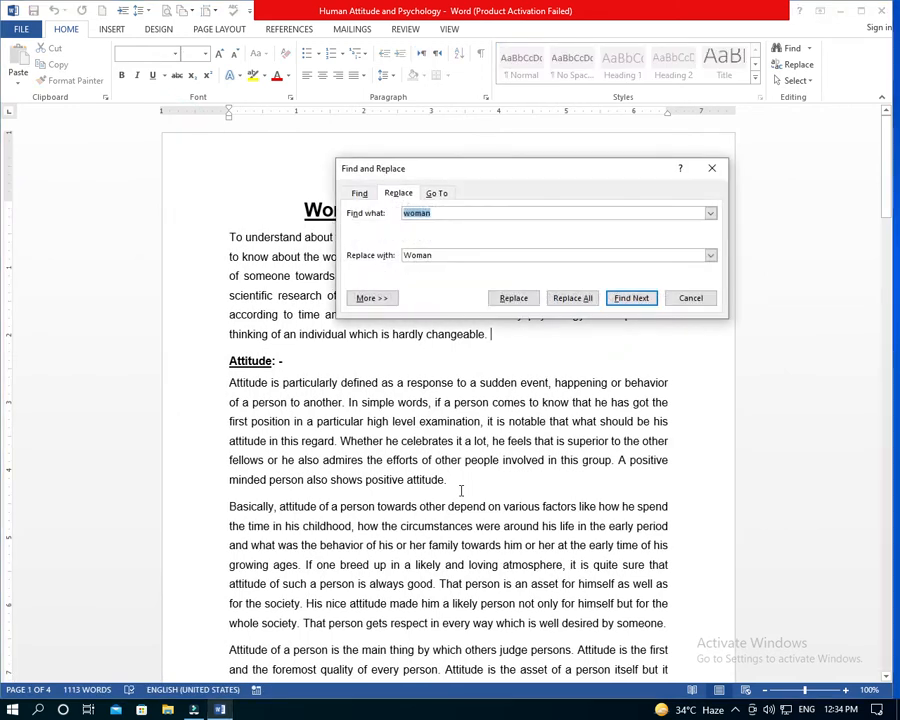
{"action": "double_click", "coordinate": [428, 255]}
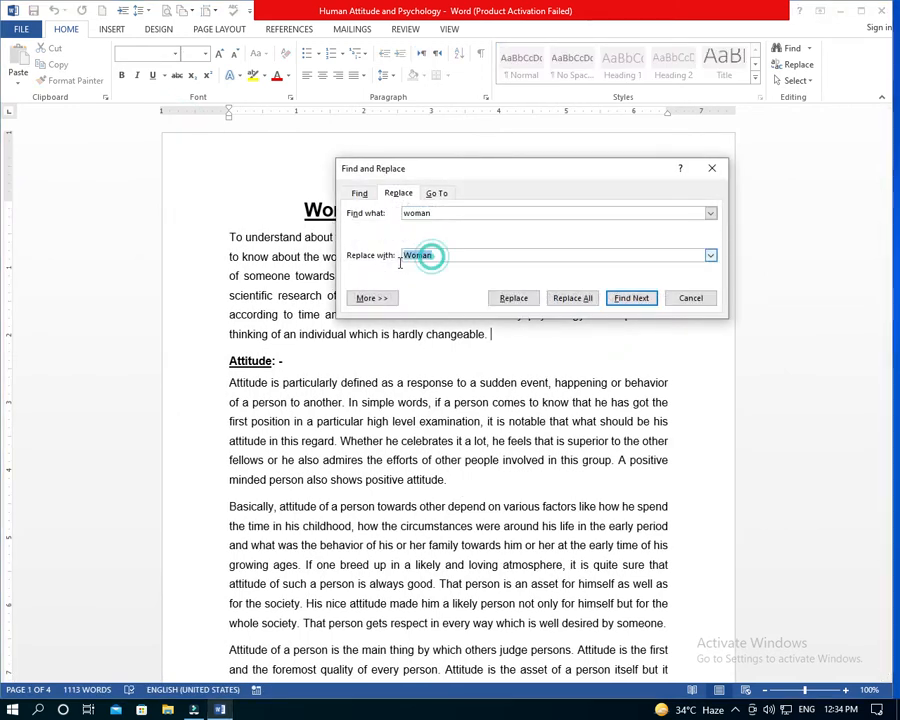
{"action": "type", "text": "hu"}
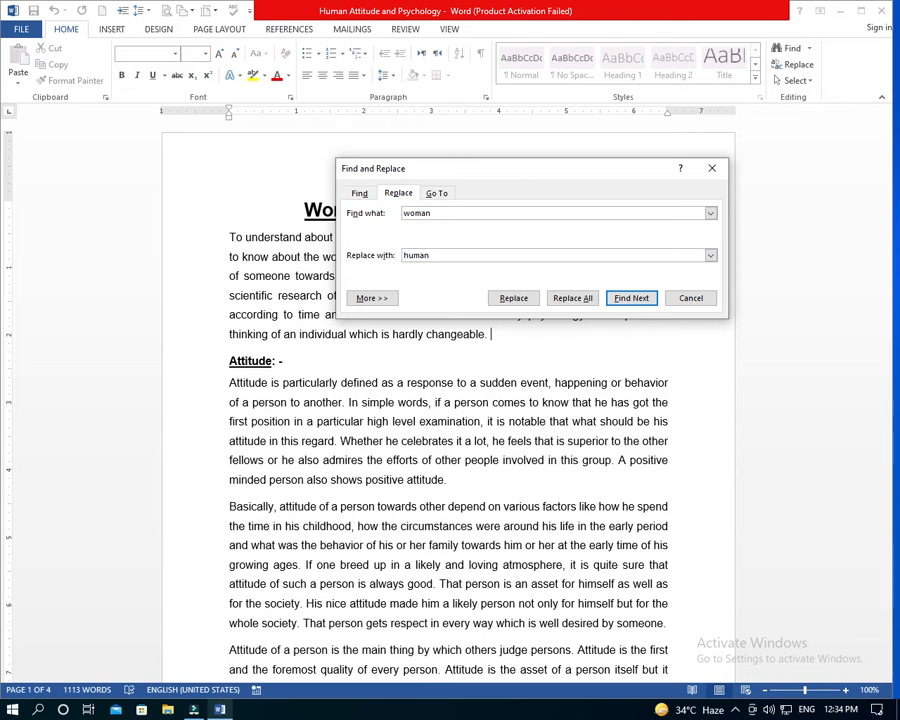
{"action": "left_click", "coordinate": [568, 298]}
{"action": "left_click", "coordinate": [463, 397]}
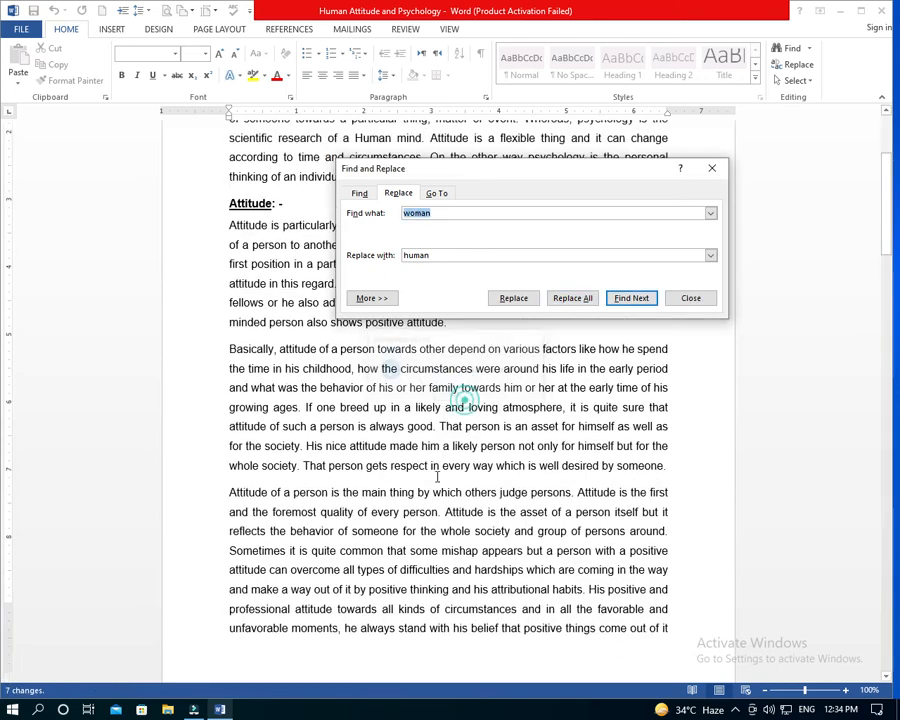
{"action": "left_click", "coordinate": [711, 168]}
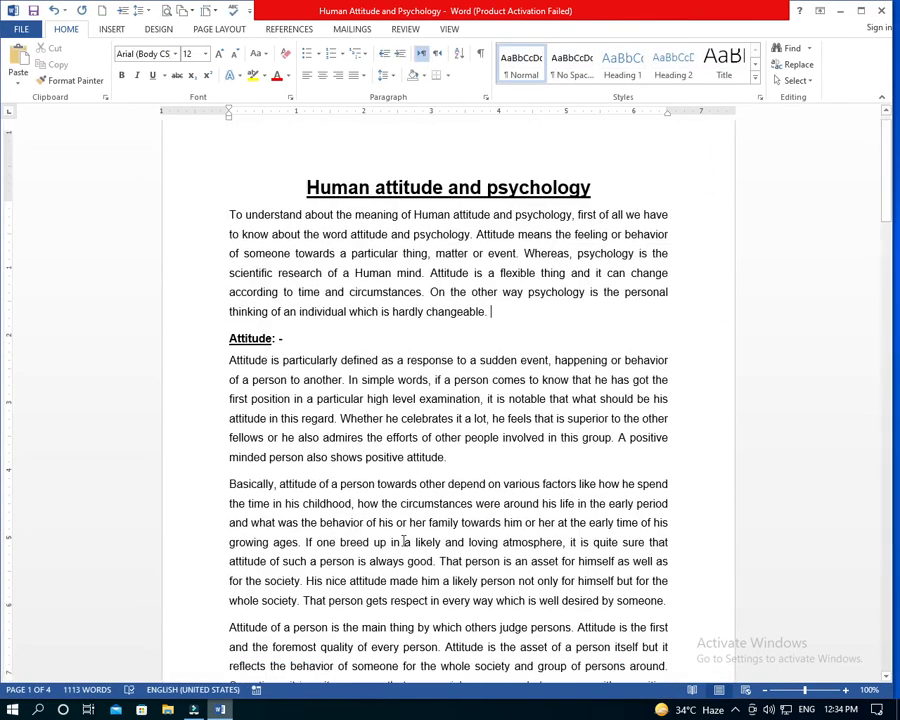
{"action": "scroll", "coordinate": [404, 541], "scroll_direction": "up", "scroll_amount": 1}
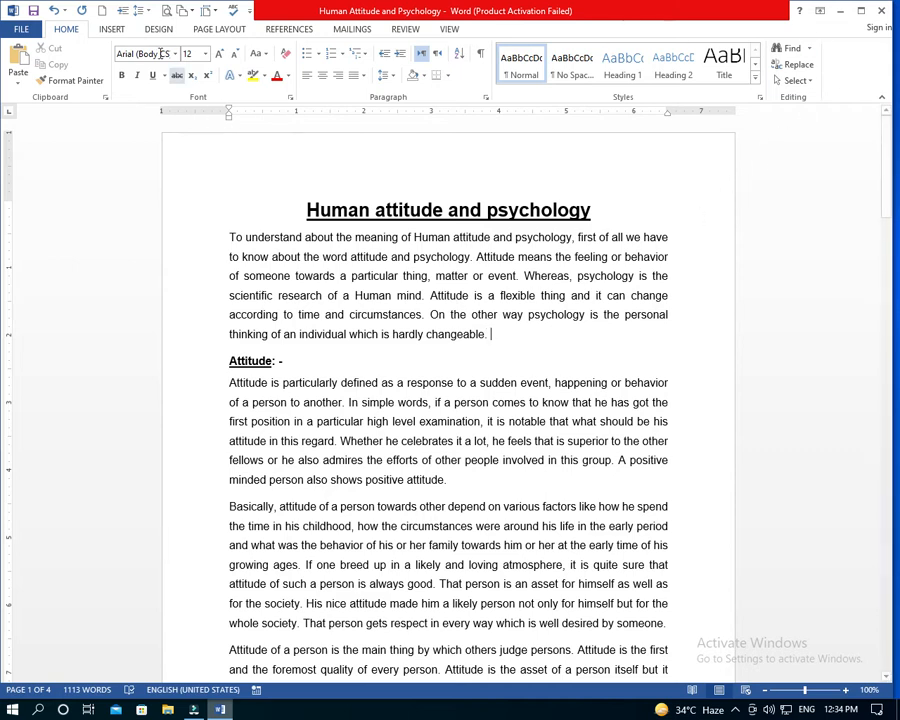
Look through the document's pages from the title to the conclusion and return to the beginning.
{"action": "left_click", "coordinate": [112, 30]}
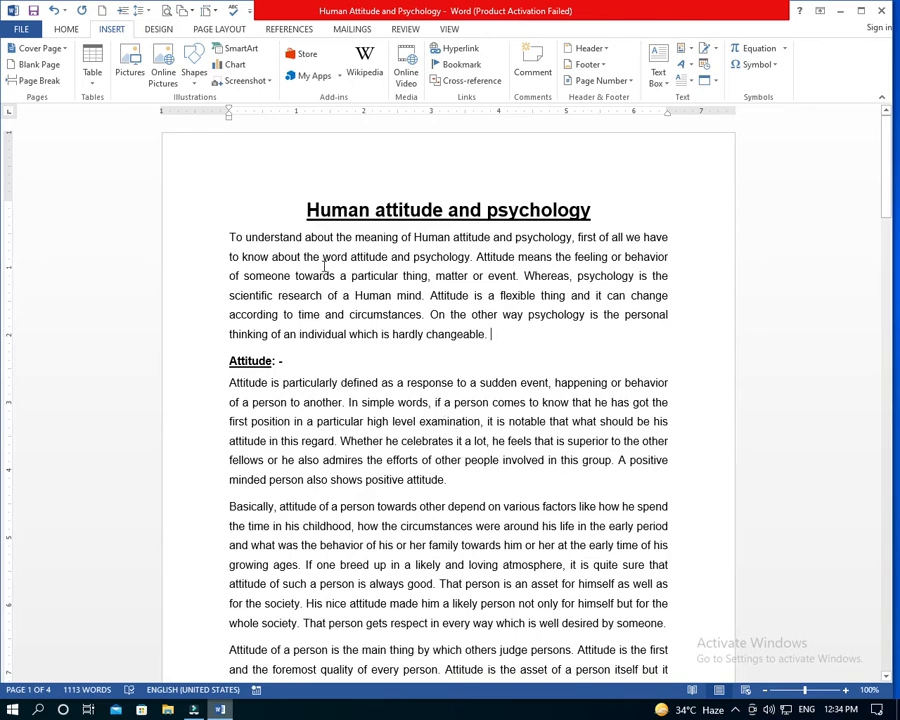
{"action": "scroll", "coordinate": [322, 304], "scroll_direction": "down", "scroll_amount": 5}
{"action": "scroll", "coordinate": [322, 304], "scroll_direction": "down", "scroll_amount": 20}
{"action": "scroll", "coordinate": [324, 300], "scroll_direction": "down", "scroll_amount": 6}
{"action": "scroll", "coordinate": [322, 304], "scroll_direction": "up", "scroll_amount": 20}
{"action": "scroll", "coordinate": [323, 307], "scroll_direction": "up", "scroll_amount": 20}
{"action": "scroll", "coordinate": [400, 360], "scroll_direction": "down", "scroll_amount": 12}
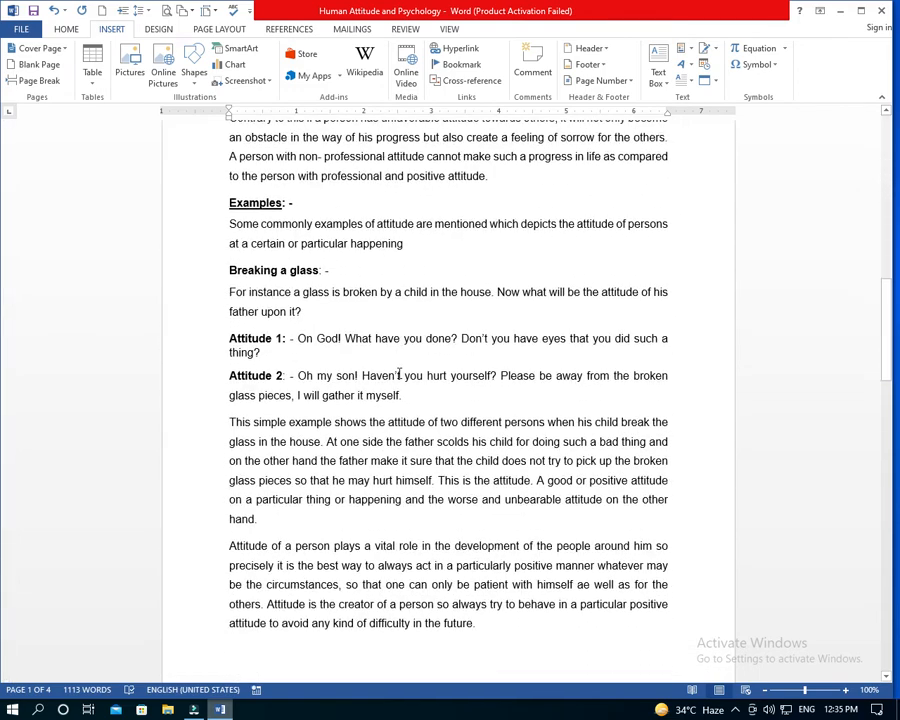
{"action": "scroll", "coordinate": [400, 376], "scroll_direction": "down", "scroll_amount": 14}
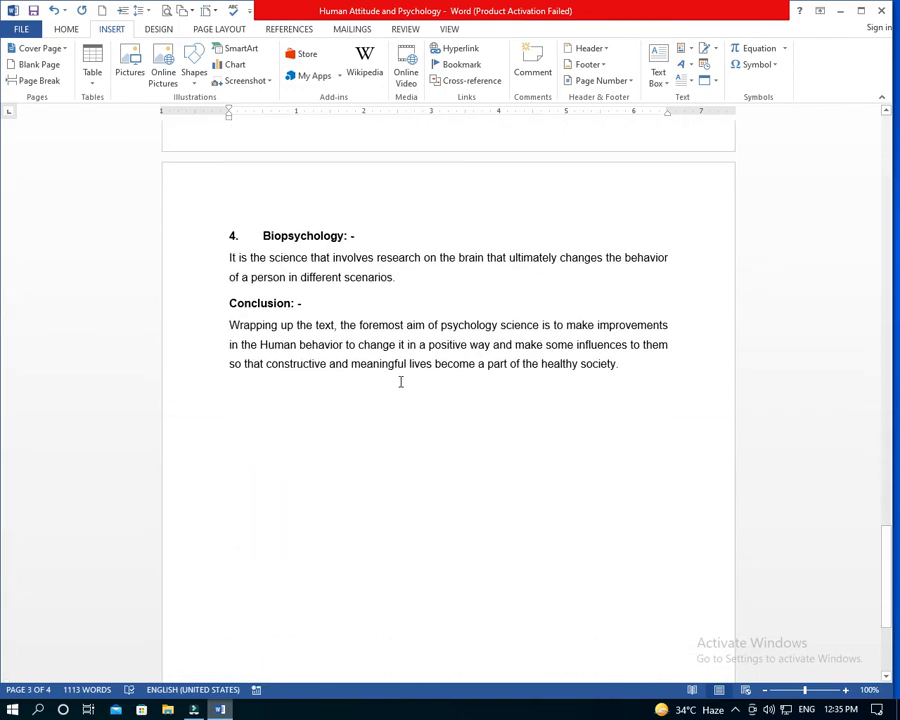
{"action": "scroll", "coordinate": [400, 381], "scroll_direction": "up", "scroll_amount": 20}
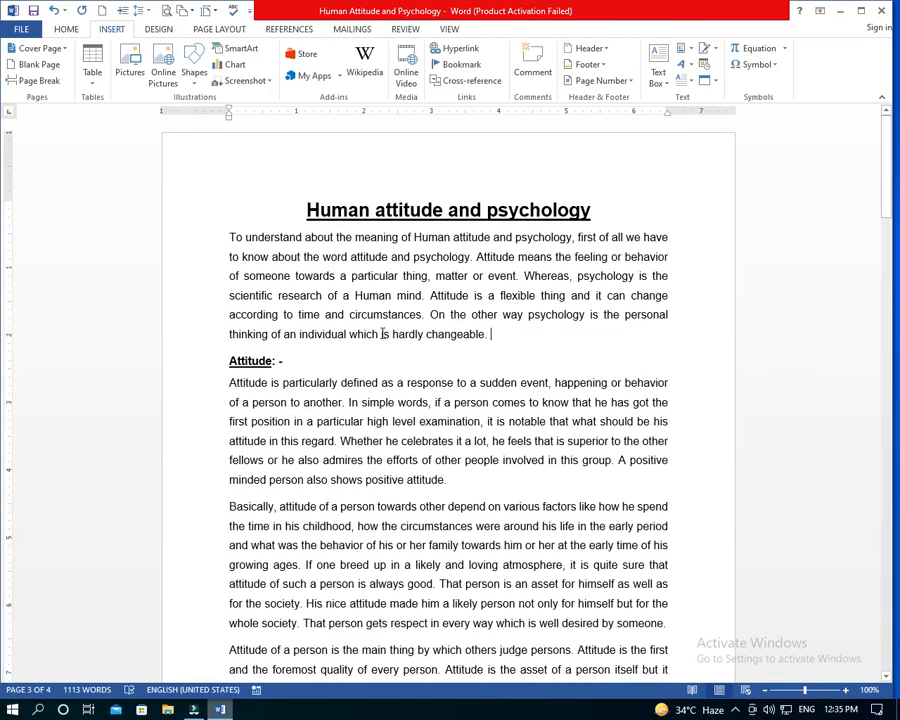
Browse the built-in cover page designs, insert the Integral cover page, and look it over.
{"action": "left_click", "coordinate": [50, 48]}
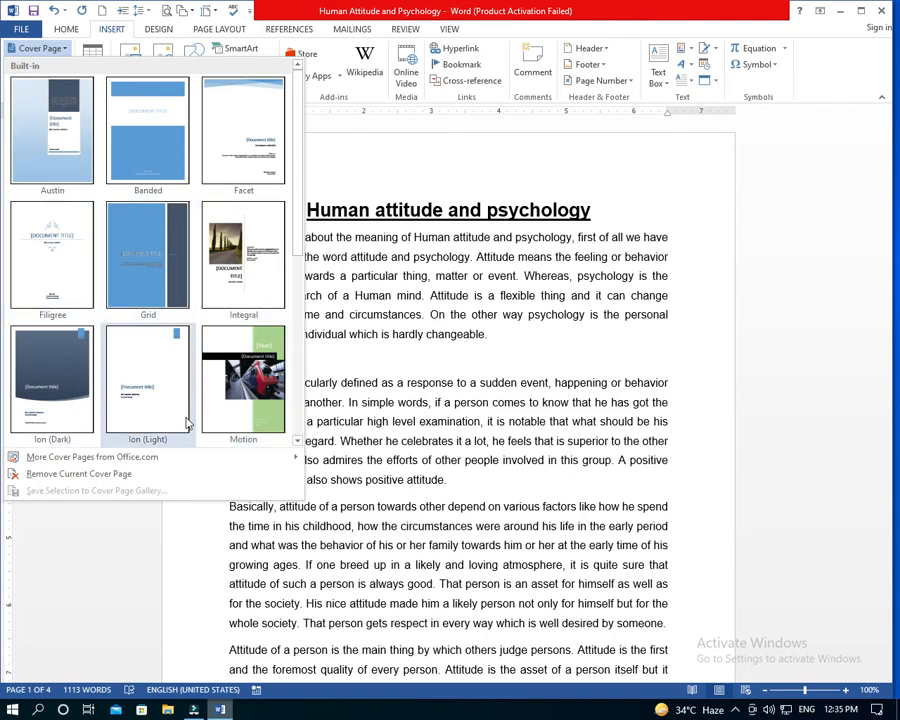
{"action": "left_click_drag", "start_coordinate": [300, 232], "coordinate": [304, 434]}
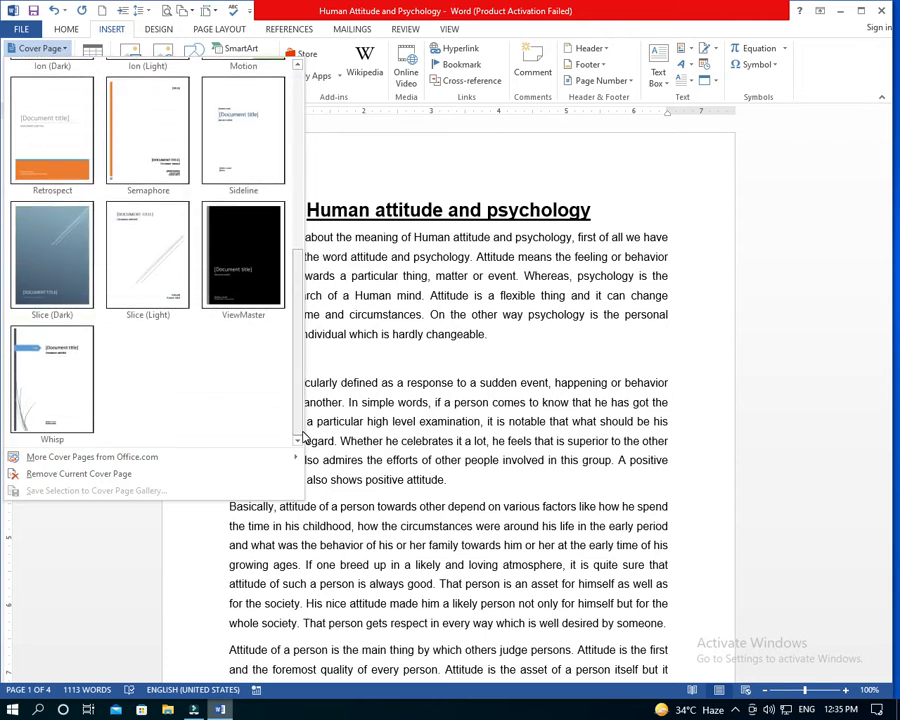
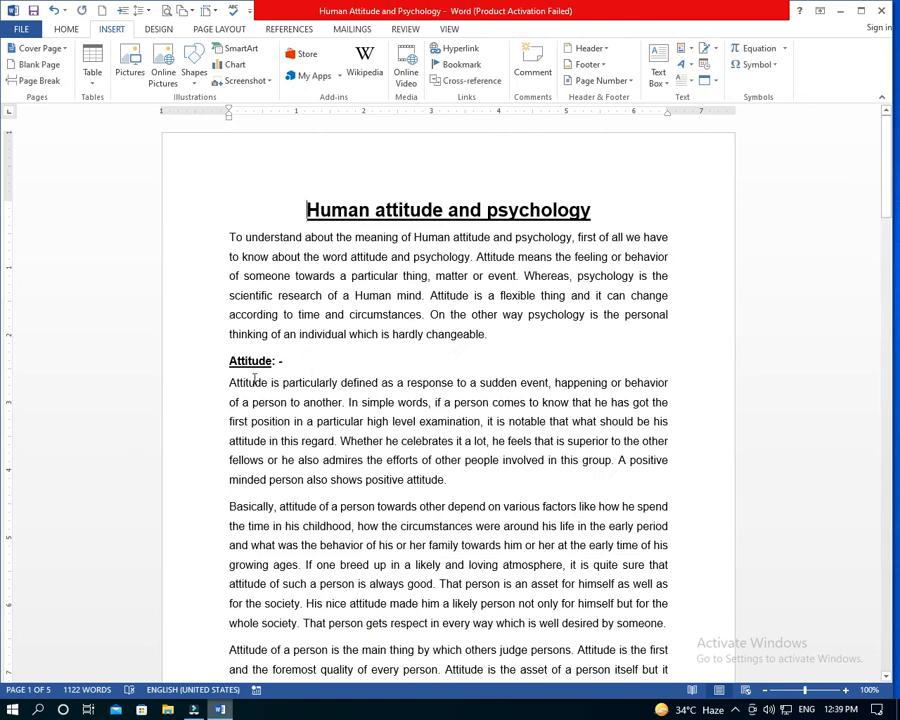
{"action": "left_click", "coordinate": [40, 48]}
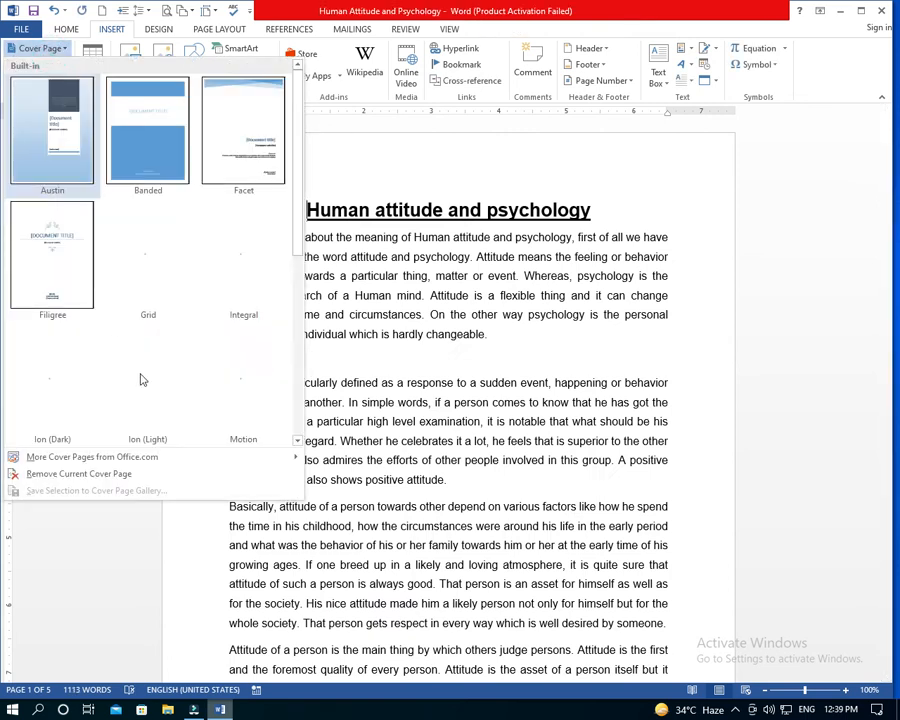
{"action": "left_click", "coordinate": [243, 378]}
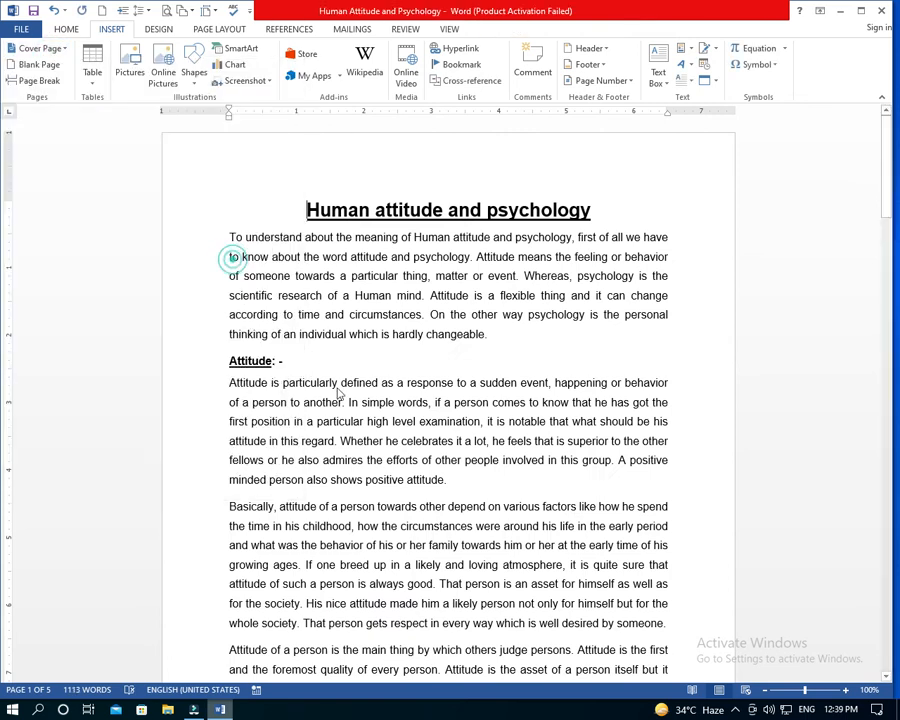
{"action": "scroll", "coordinate": [456, 470], "scroll_direction": "down", "scroll_amount": 5}
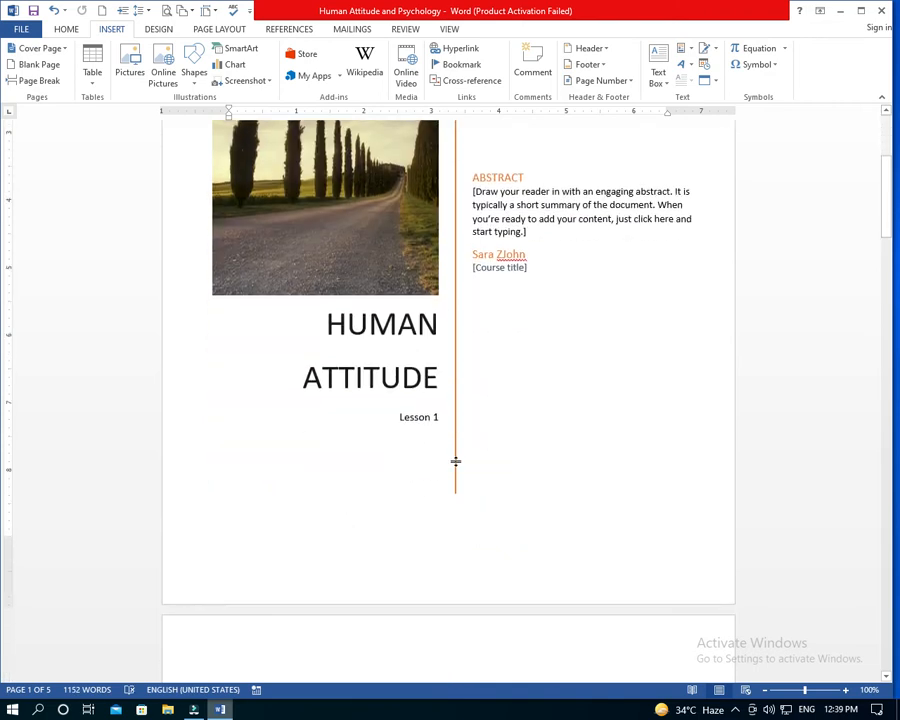
{"action": "scroll", "coordinate": [456, 462], "scroll_direction": "up", "scroll_amount": 5}
{"action": "scroll", "coordinate": [456, 460], "scroll_direction": "down", "scroll_amount": 4}
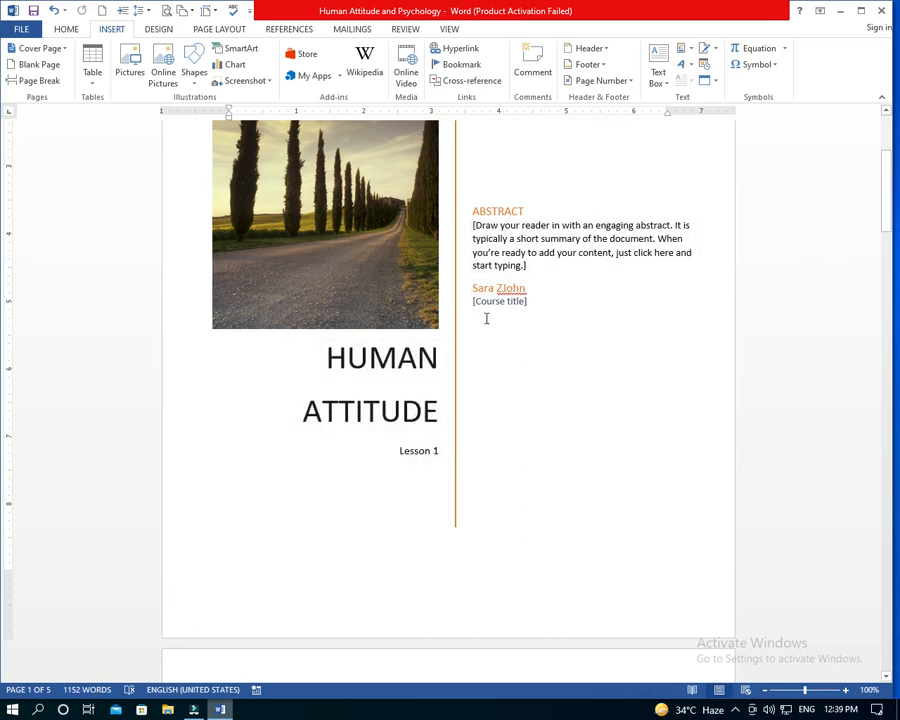
{"action": "scroll", "coordinate": [370, 313], "scroll_direction": "up", "scroll_amount": 3}
Switch the cover page to the Grid design and after that to the Filigree design.
{"action": "left_click", "coordinate": [58, 48]}
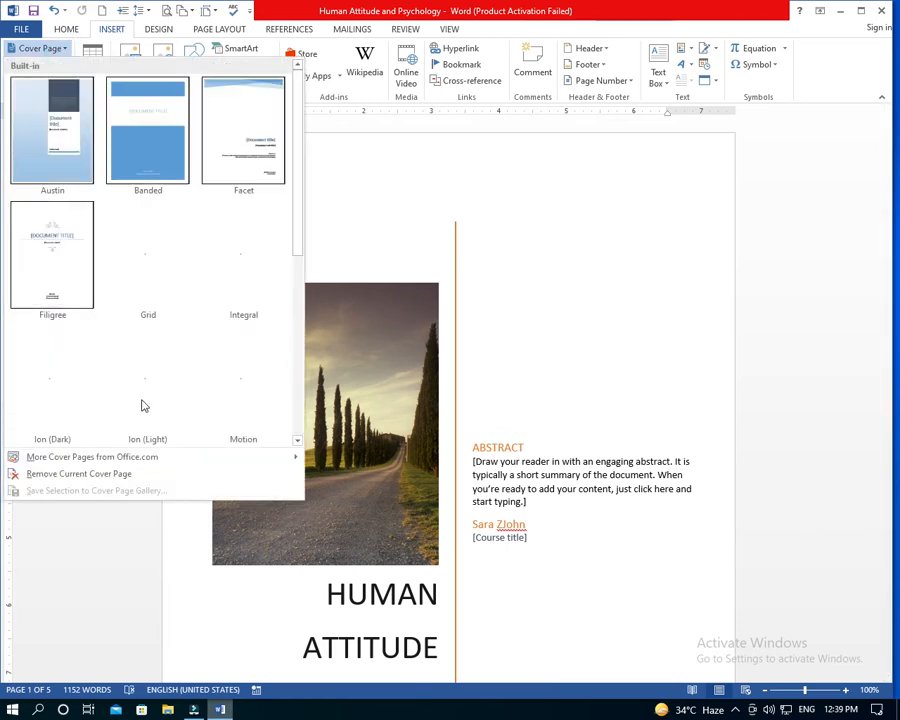
{"action": "left_click", "coordinate": [147, 308]}
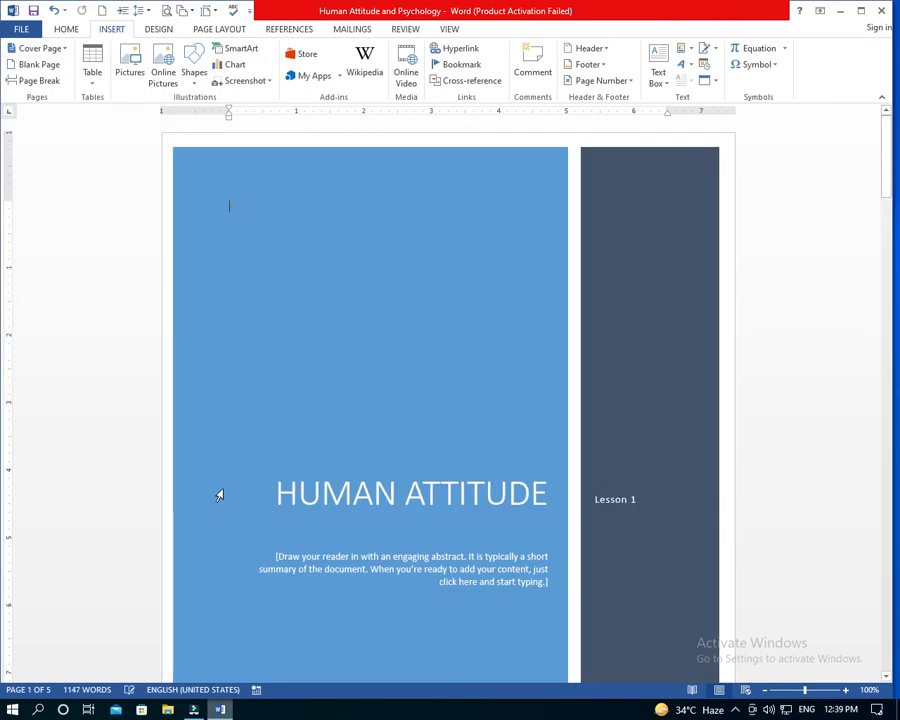
{"action": "left_click", "coordinate": [58, 51]}
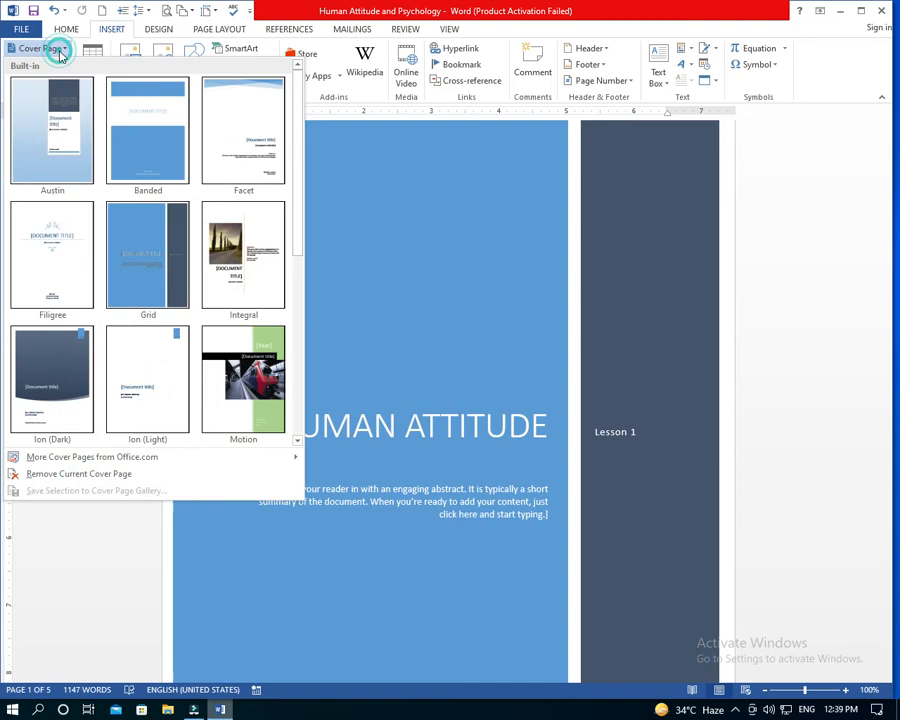
{"action": "left_click", "coordinate": [81, 283]}
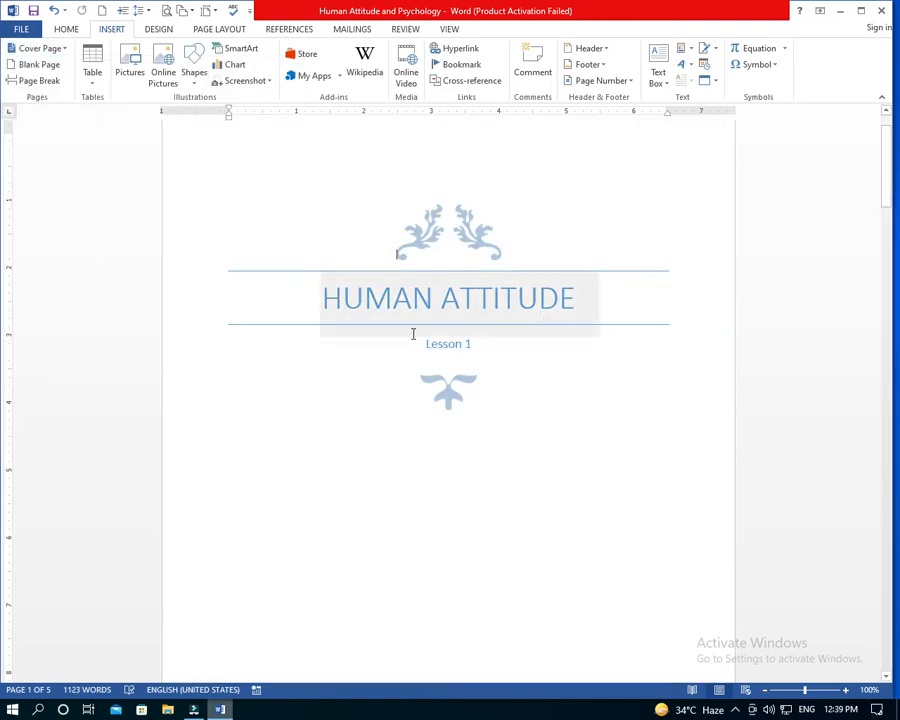
Change the cover page to the Facet design and look over its layout.
{"action": "left_click", "coordinate": [52, 48]}
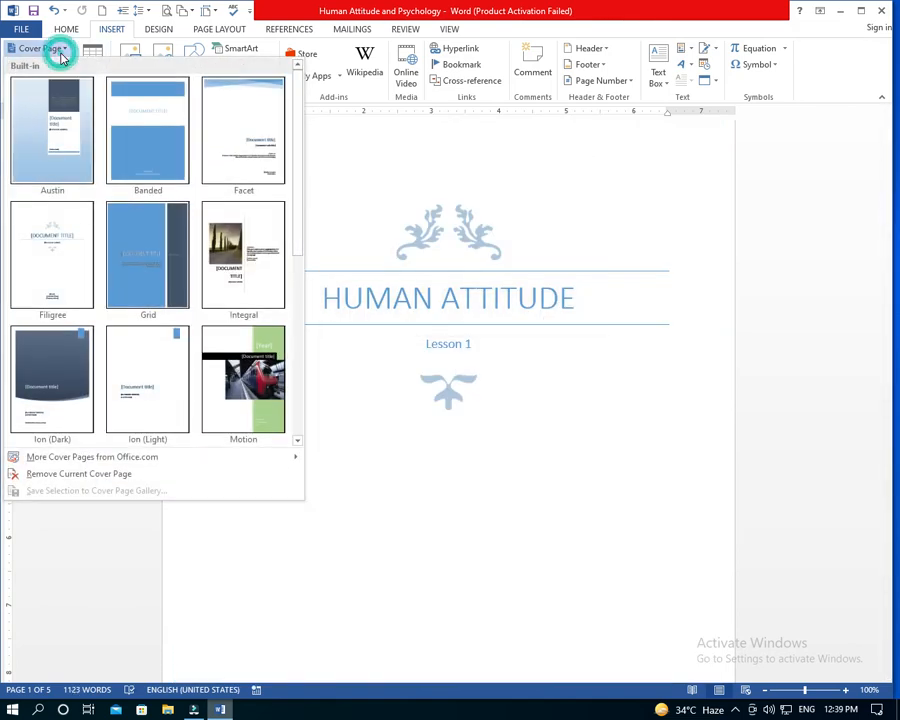
{"action": "left_click", "coordinate": [250, 167]}
{"action": "scroll", "coordinate": [366, 464], "scroll_direction": "down", "scroll_amount": 3}
{"action": "scroll", "coordinate": [364, 476], "scroll_direction": "up", "scroll_amount": 3}
{"action": "scroll", "coordinate": [352, 458], "scroll_direction": "down", "scroll_amount": 3}
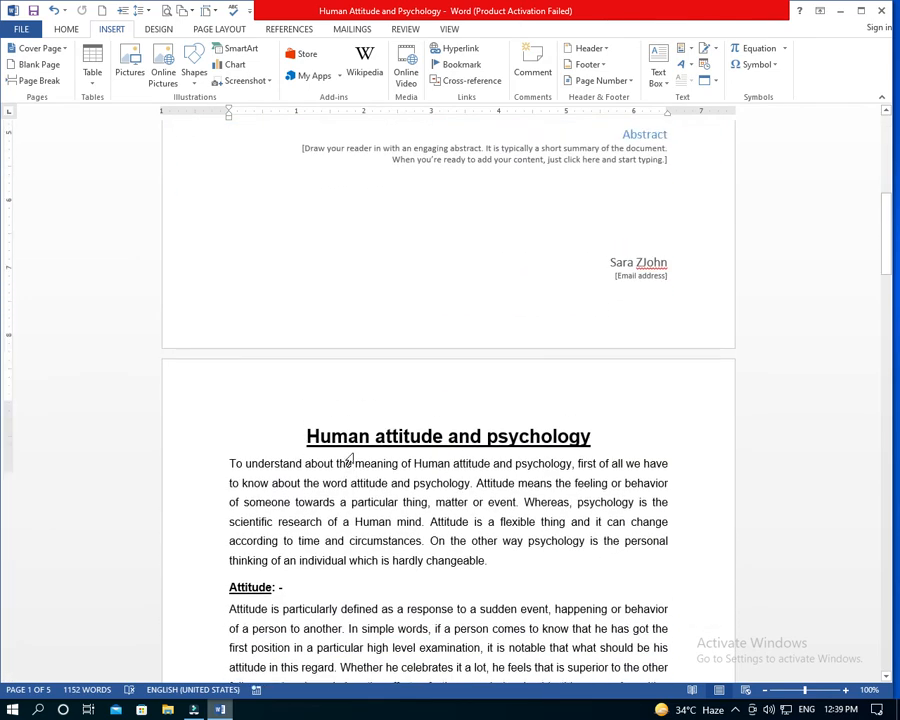
{"action": "scroll", "coordinate": [347, 458], "scroll_direction": "up", "scroll_amount": 3}
Change the cover page to the Motion design and remove the cover page from the document.
{"action": "left_click", "coordinate": [45, 48]}
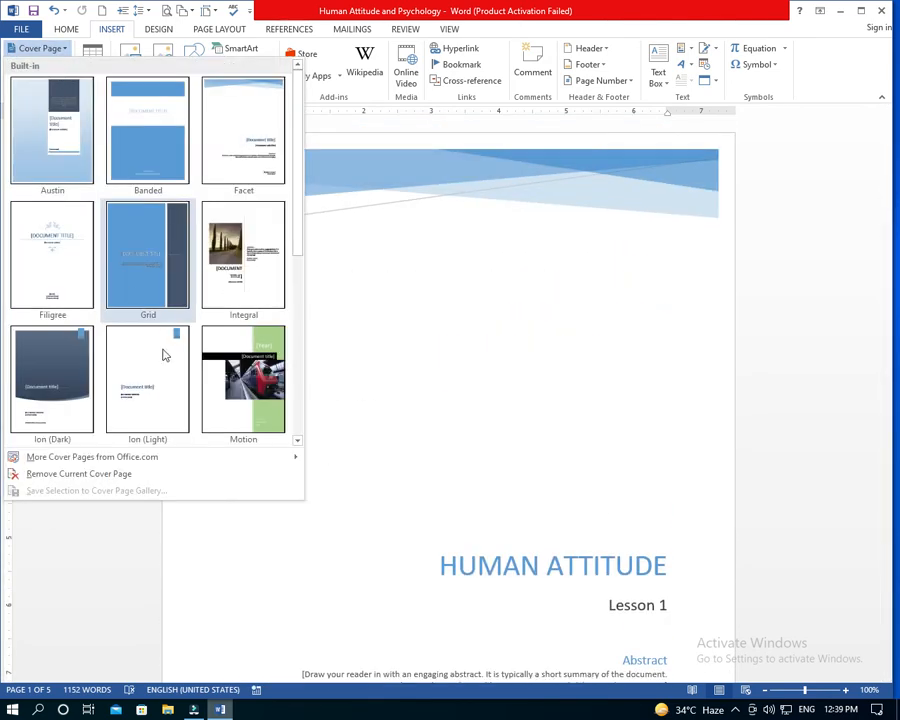
{"action": "left_click", "coordinate": [238, 396]}
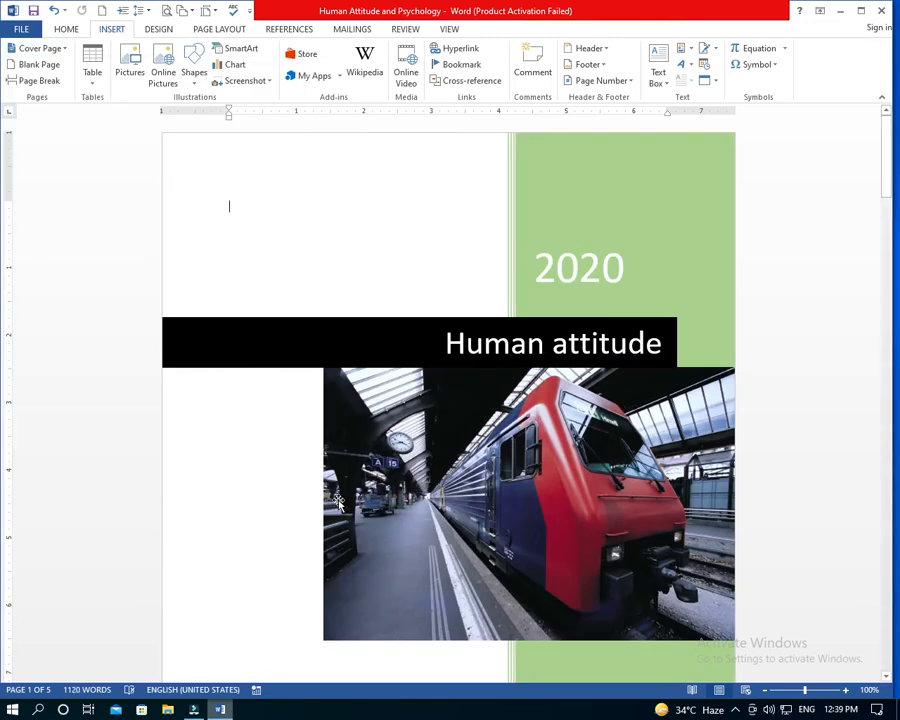
{"action": "left_click", "coordinate": [48, 48]}
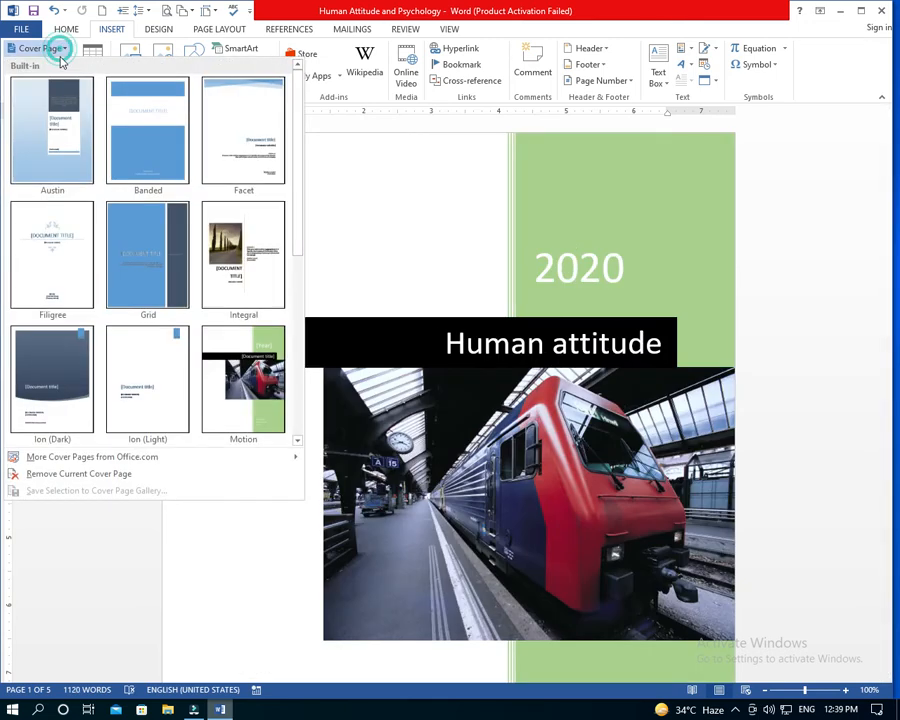
{"action": "left_click", "coordinate": [118, 472]}
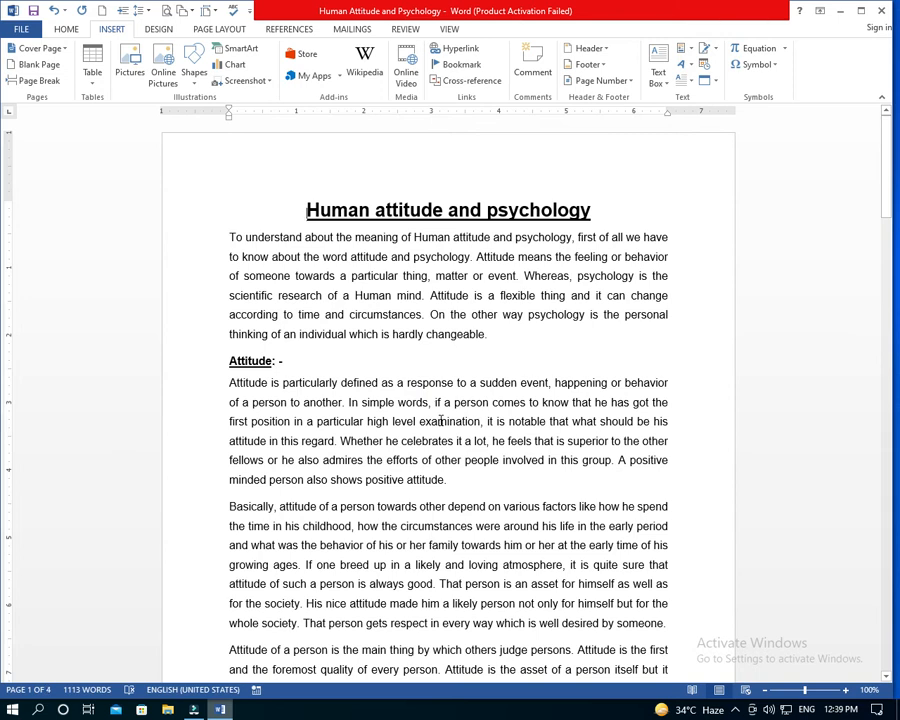
Insert a blank page before the document's title, undo the insertion, and look over the following pages.
{"action": "left_click", "coordinate": [63, 65]}
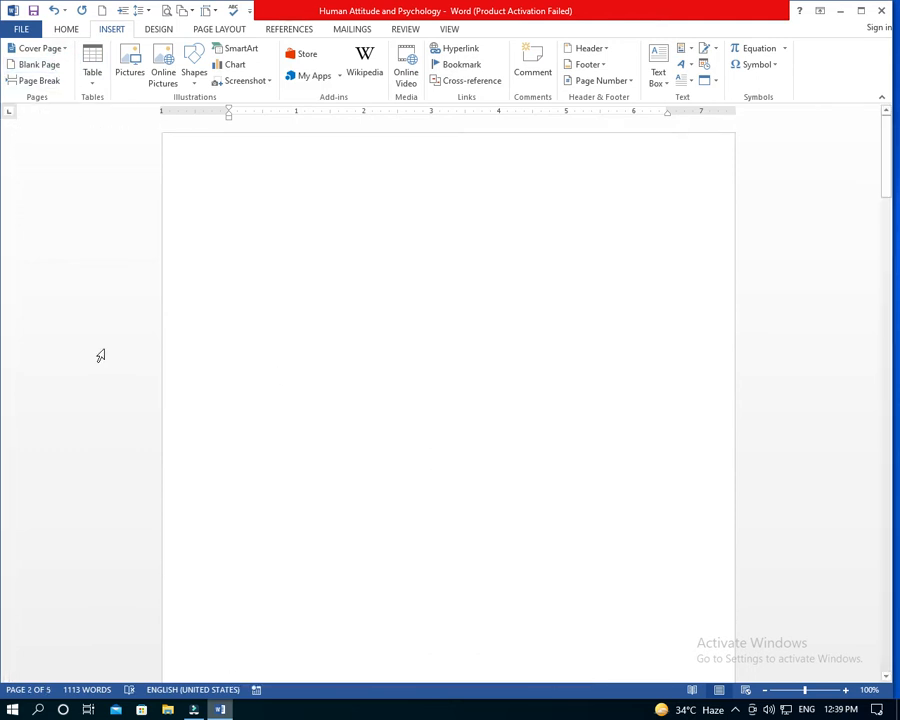
{"action": "key", "text": "ctrl+z"}
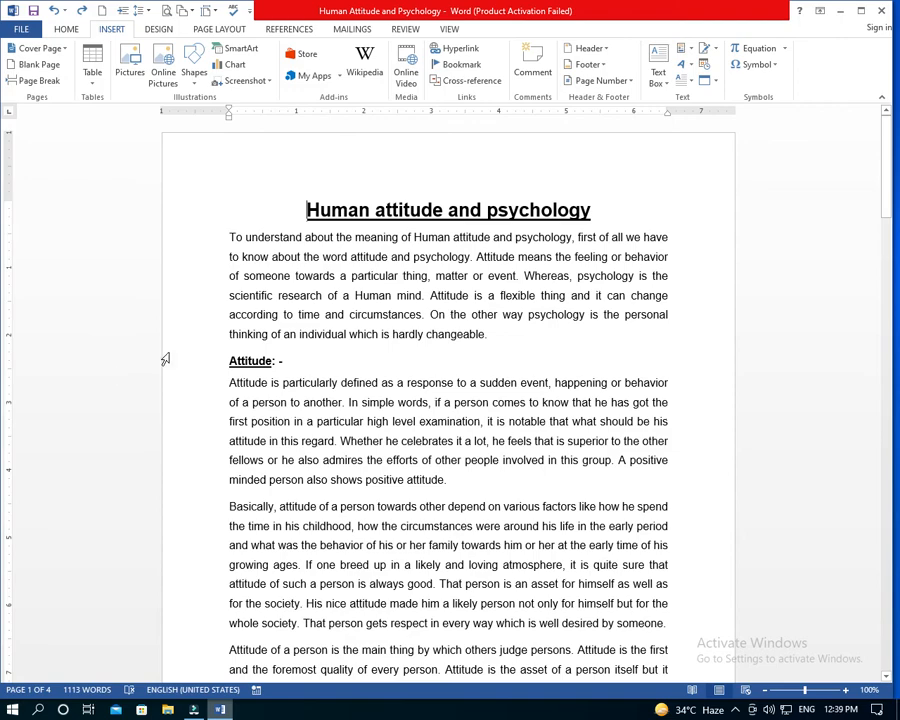
{"action": "scroll", "coordinate": [310, 382], "scroll_direction": "down", "scroll_amount": 15}
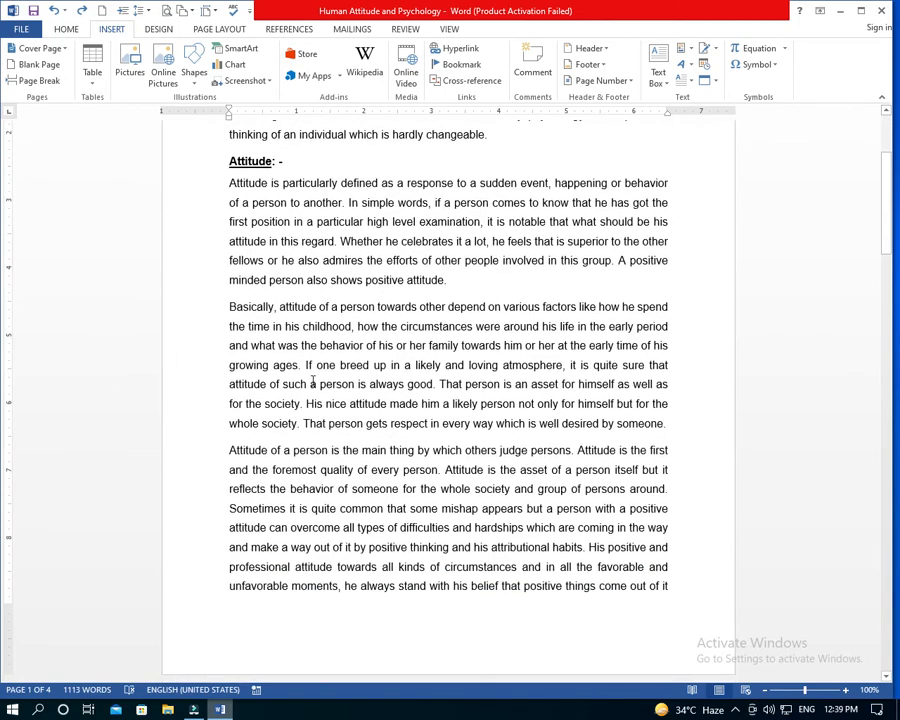
{"action": "scroll", "coordinate": [316, 376], "scroll_direction": "up", "scroll_amount": 15}
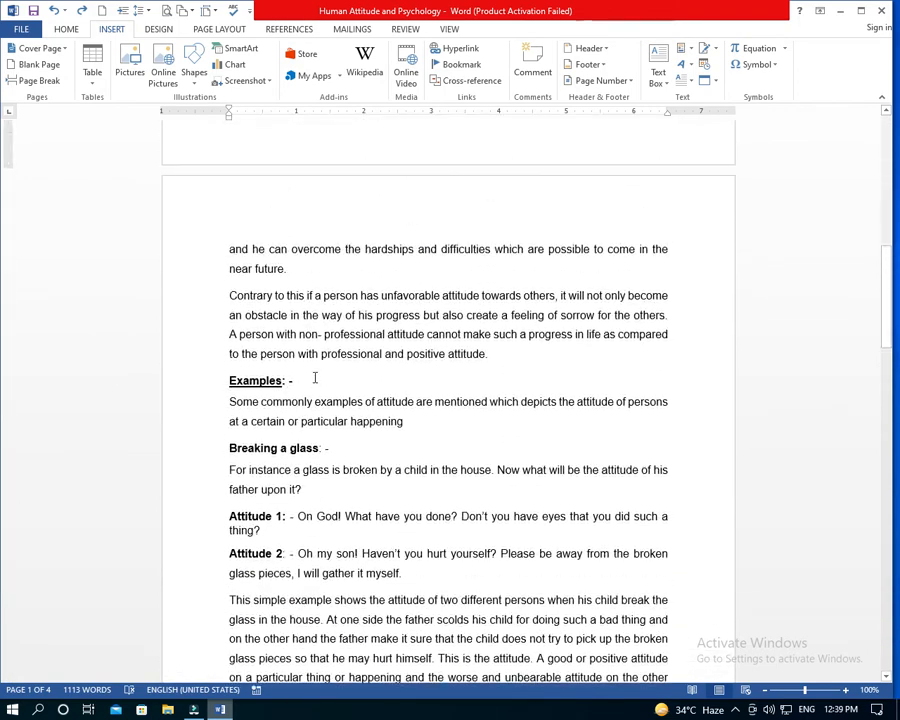
{"action": "scroll", "coordinate": [314, 376], "scroll_direction": "up", "scroll_amount": 3}
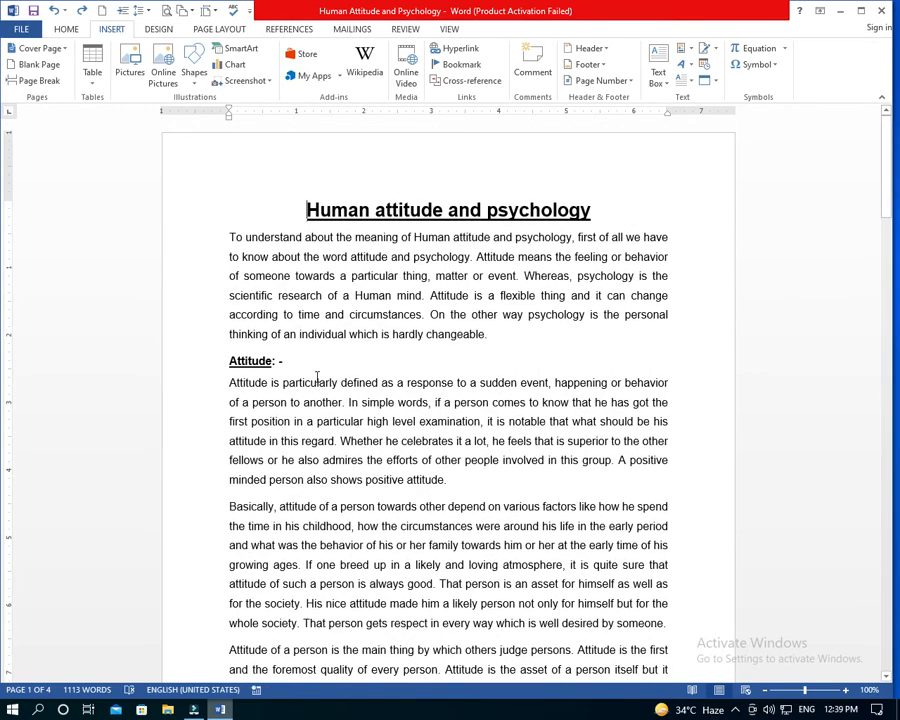
Insert a blank page after the introductory paragraph that ends with "hardly changeable.".
{"action": "left_click", "coordinate": [488, 335]}
{"action": "scroll", "coordinate": [378, 414], "scroll_direction": "down", "scroll_amount": 3}
{"action": "scroll", "coordinate": [282, 342], "scroll_direction": "up", "scroll_amount": 3}
{"action": "scroll", "coordinate": [310, 406], "scroll_direction": "down", "scroll_amount": 4}
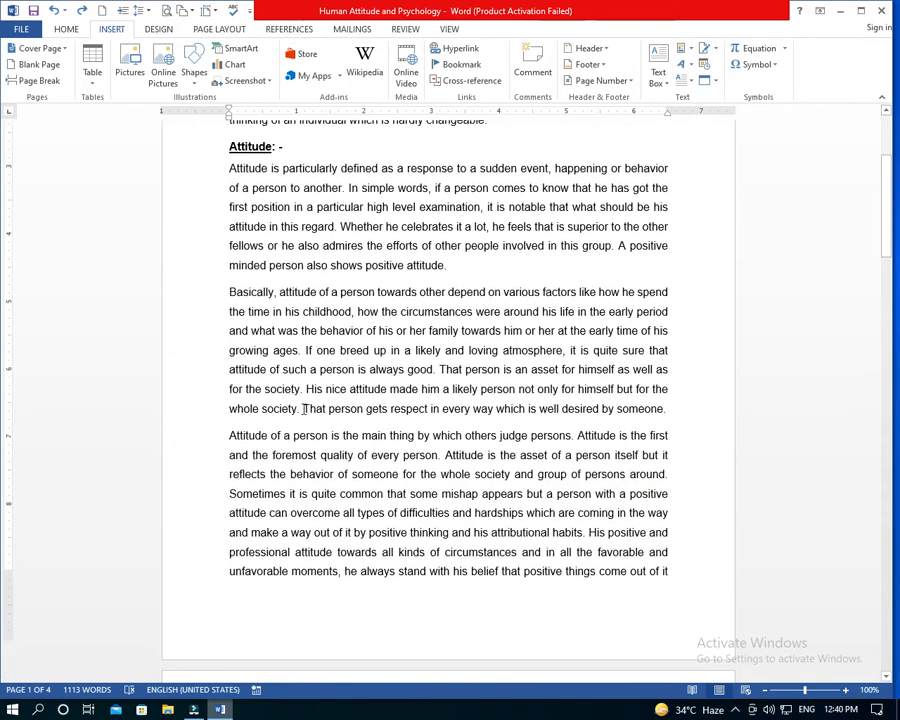
{"action": "scroll", "coordinate": [302, 402], "scroll_direction": "up", "scroll_amount": 4}
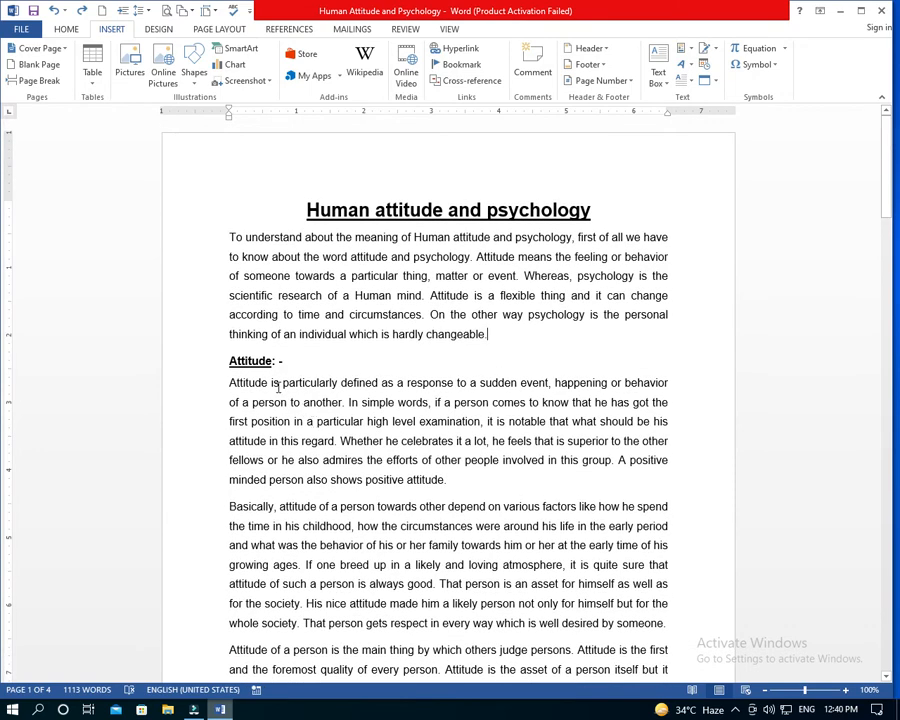
{"action": "left_click", "coordinate": [38, 64]}
{"action": "scroll", "coordinate": [335, 530], "scroll_direction": "up", "scroll_amount": 5}
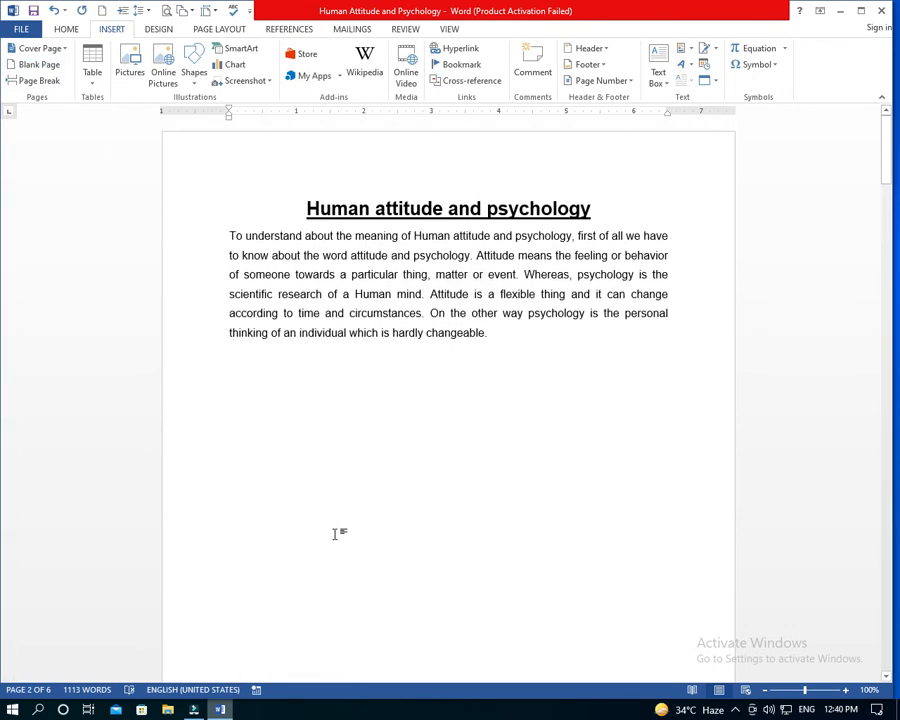
Examine the blank page between the introductory paragraph and the "Attitude" heading, comparing where the text stops and resumes.
{"action": "scroll", "coordinate": [335, 522], "scroll_direction": "down", "scroll_amount": 10}
{"action": "scroll", "coordinate": [335, 518], "scroll_direction": "down", "scroll_amount": 10}
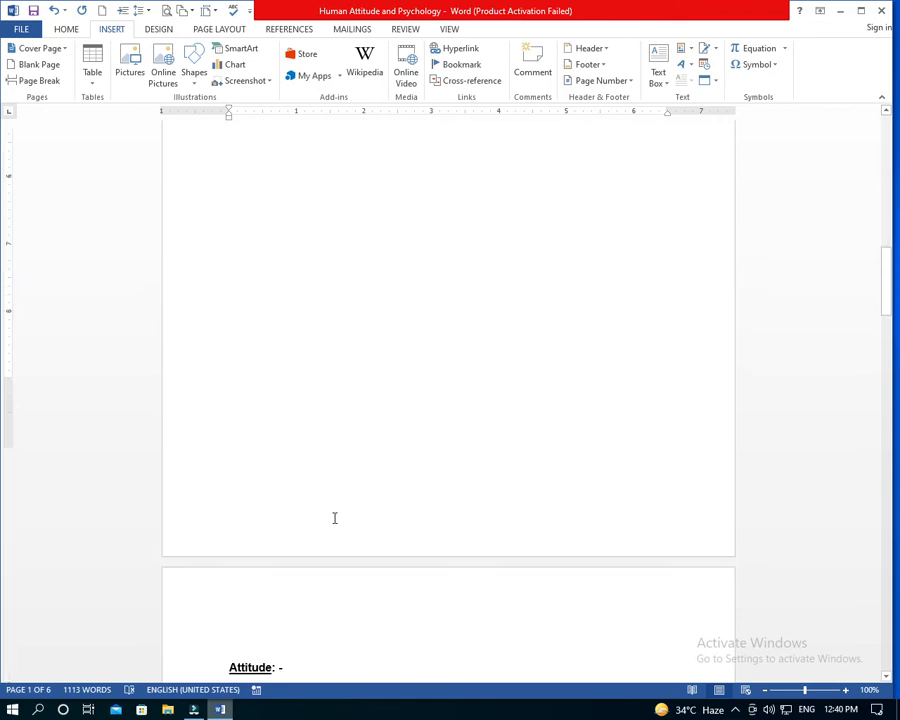
{"action": "scroll", "coordinate": [335, 518], "scroll_direction": "up", "scroll_amount": 15}
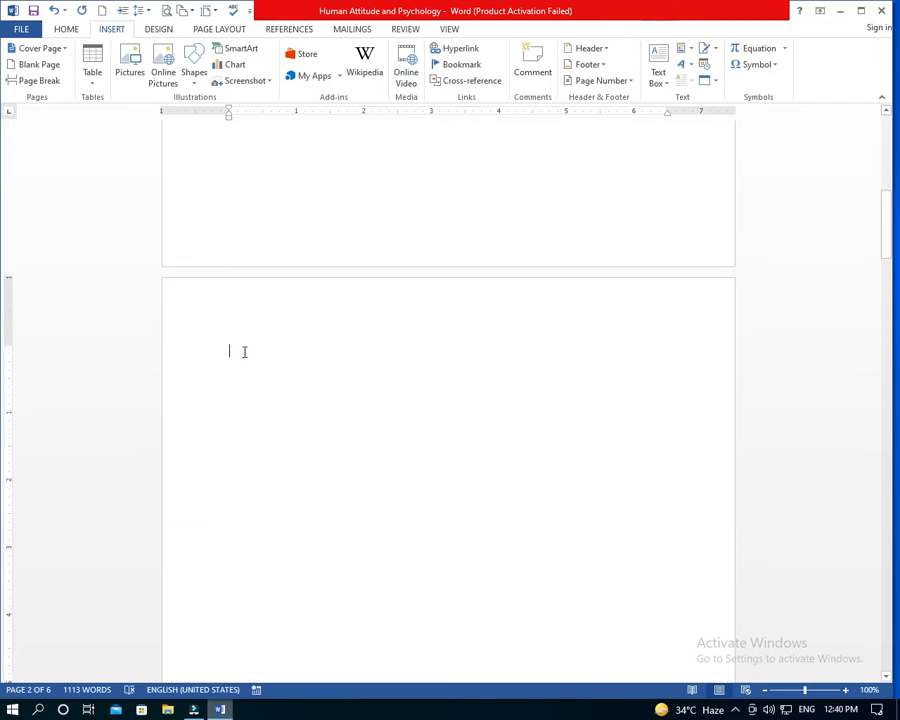
{"action": "left_click", "coordinate": [487, 337]}
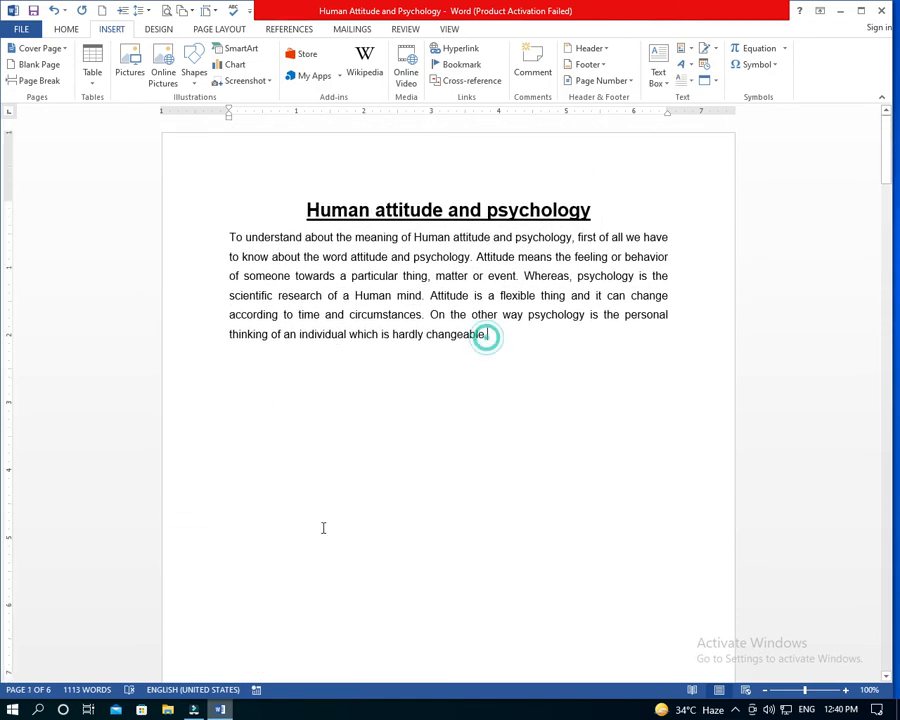
{"action": "scroll", "coordinate": [301, 472], "scroll_direction": "down", "scroll_amount": 10}
{"action": "scroll", "coordinate": [273, 453], "scroll_direction": "down", "scroll_amount": 10}
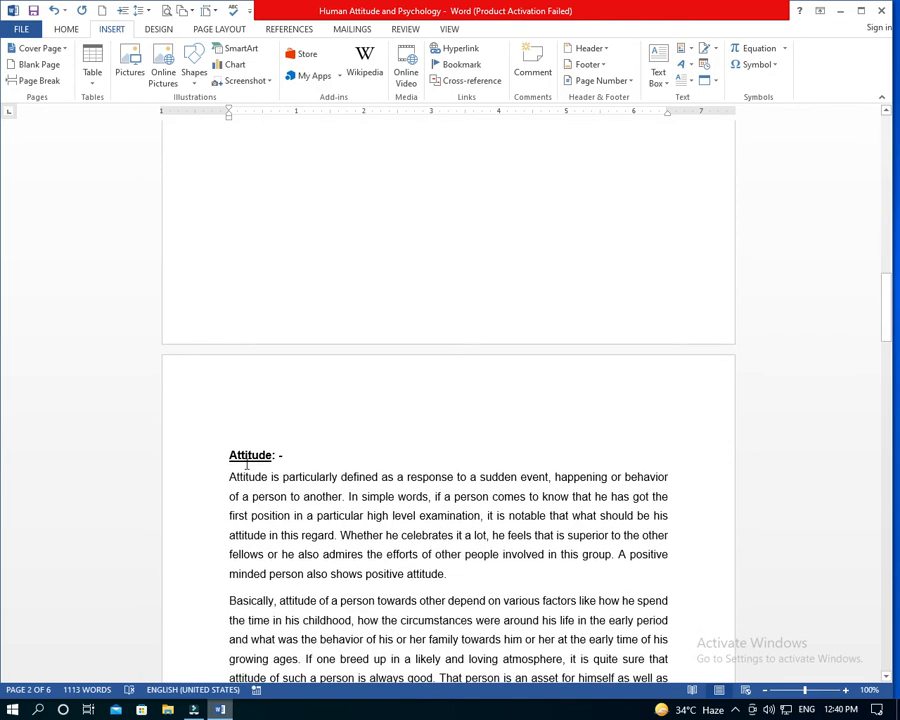
{"action": "left_click", "coordinate": [225, 456]}
{"action": "scroll", "coordinate": [260, 535], "scroll_direction": "up", "scroll_amount": 17}
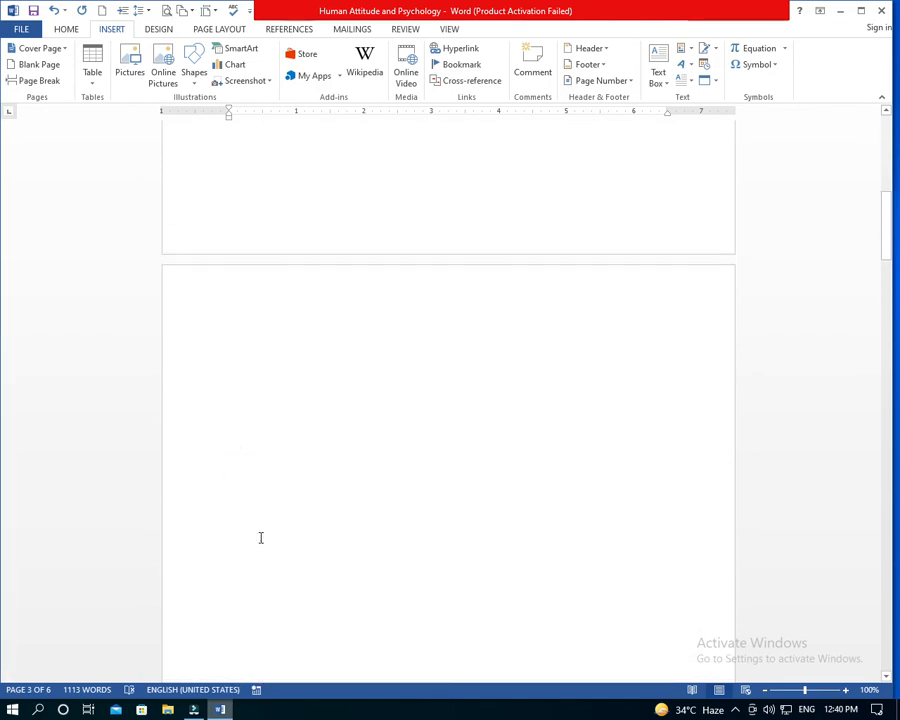
{"action": "scroll", "coordinate": [476, 270], "scroll_direction": "up", "scroll_amount": 20}
{"action": "scroll", "coordinate": [320, 392], "scroll_direction": "down", "scroll_amount": 12}
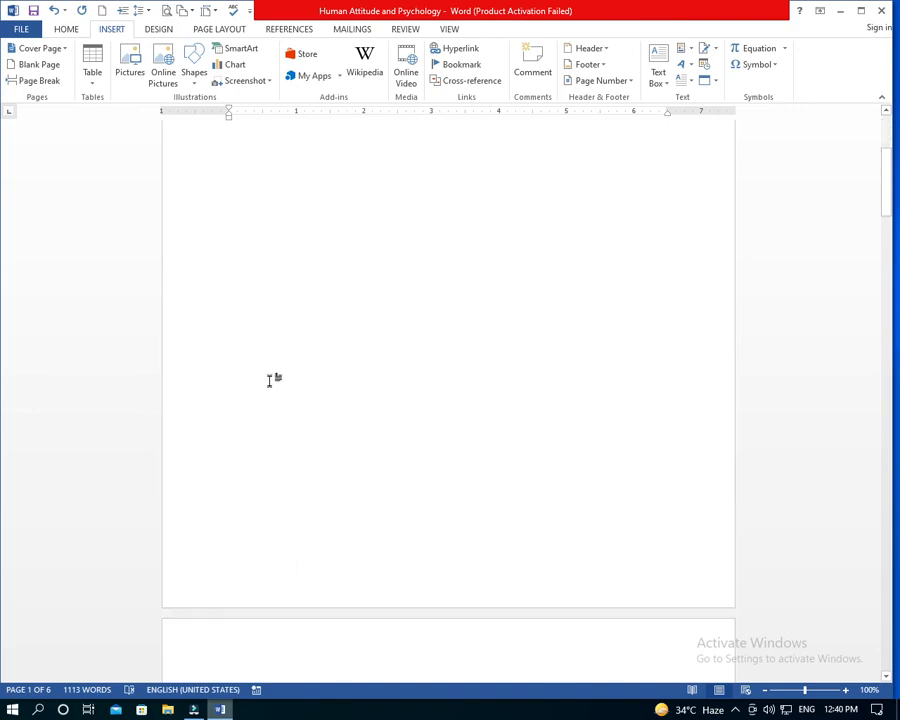
{"action": "scroll", "coordinate": [262, 405], "scroll_direction": "down", "scroll_amount": 10}
{"action": "scroll", "coordinate": [240, 370], "scroll_direction": "up", "scroll_amount": 1}
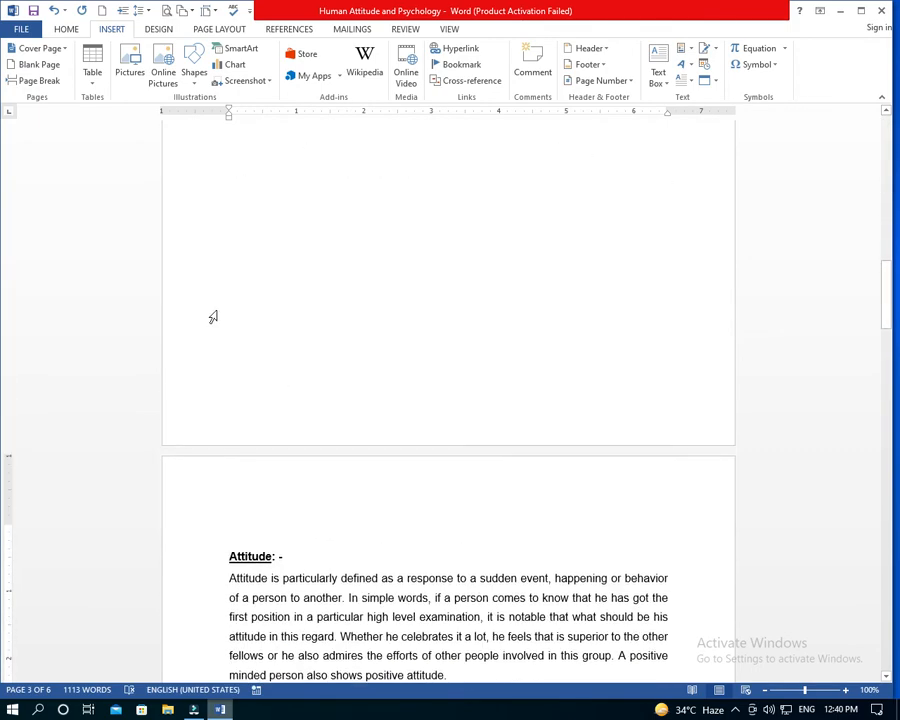
Undo the insertion of the blank page after the introductory paragraph and return to the document's first page.
{"action": "scroll", "coordinate": [213, 317], "scroll_direction": "down", "scroll_amount": 15}
{"action": "scroll", "coordinate": [213, 317], "scroll_direction": "up", "scroll_amount": 8}
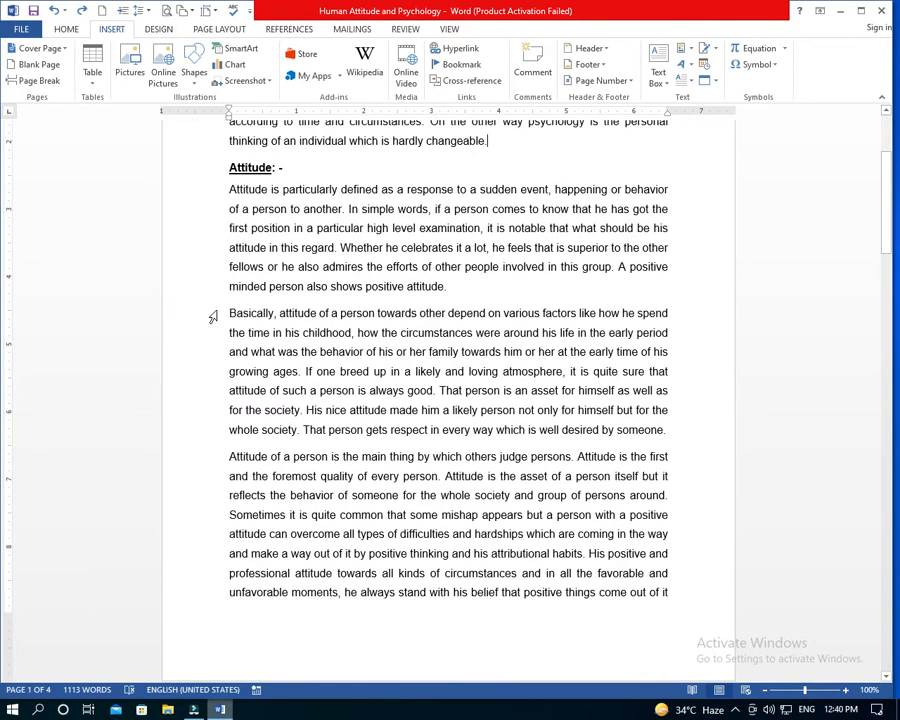
{"action": "scroll", "coordinate": [306, 324], "scroll_direction": "up", "scroll_amount": 4}
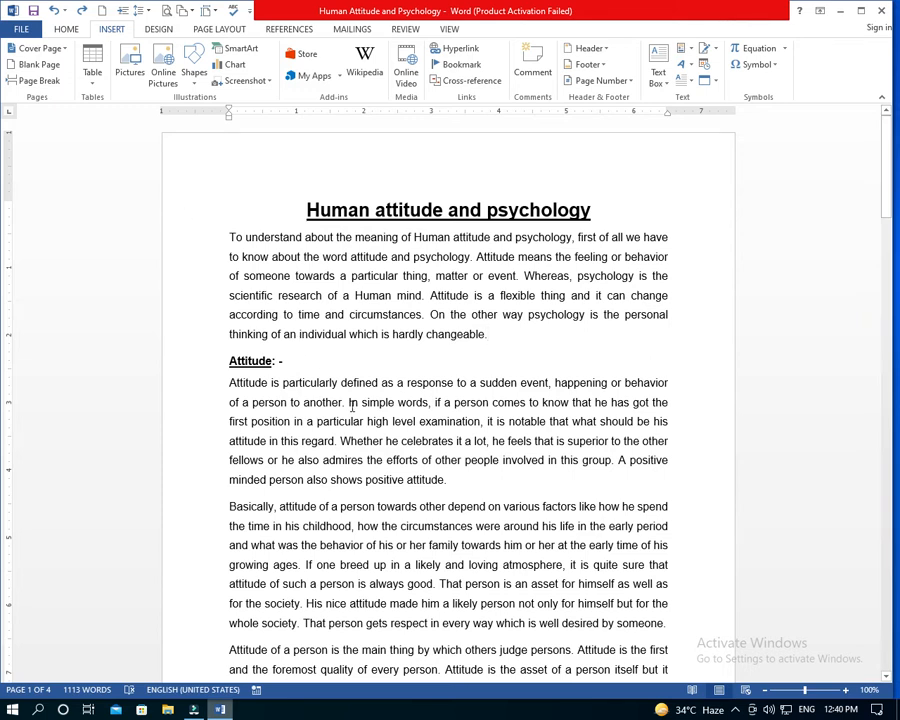
Insert a blank page in front of the "Attitude" heading, look over the pages, and undo the insertion.
{"action": "left_click", "coordinate": [230, 363]}
{"action": "left_click", "coordinate": [38, 64]}
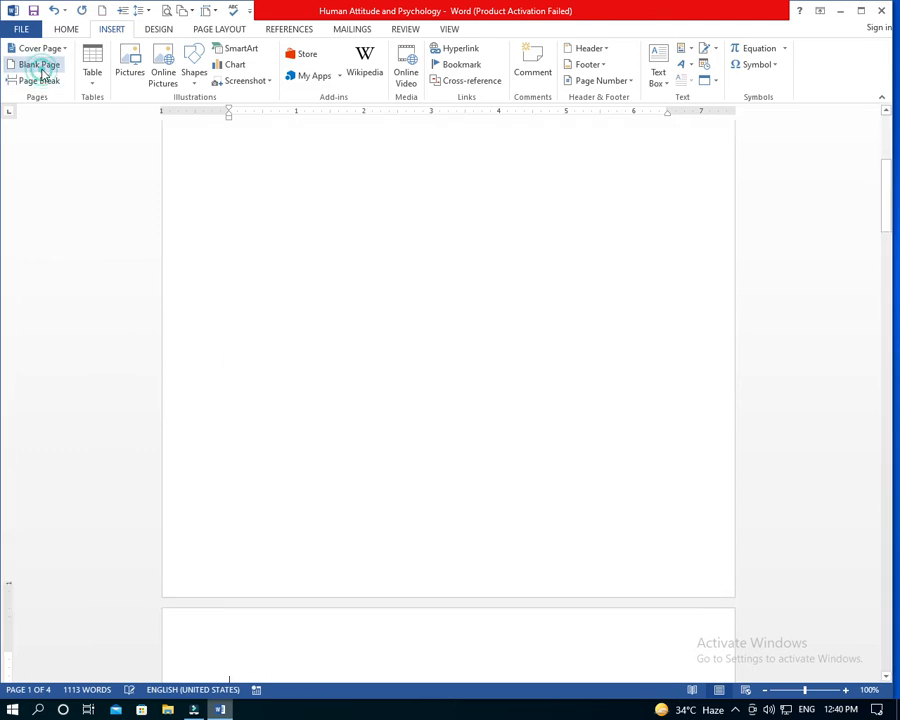
{"action": "scroll", "coordinate": [255, 510], "scroll_direction": "up", "scroll_amount": 10}
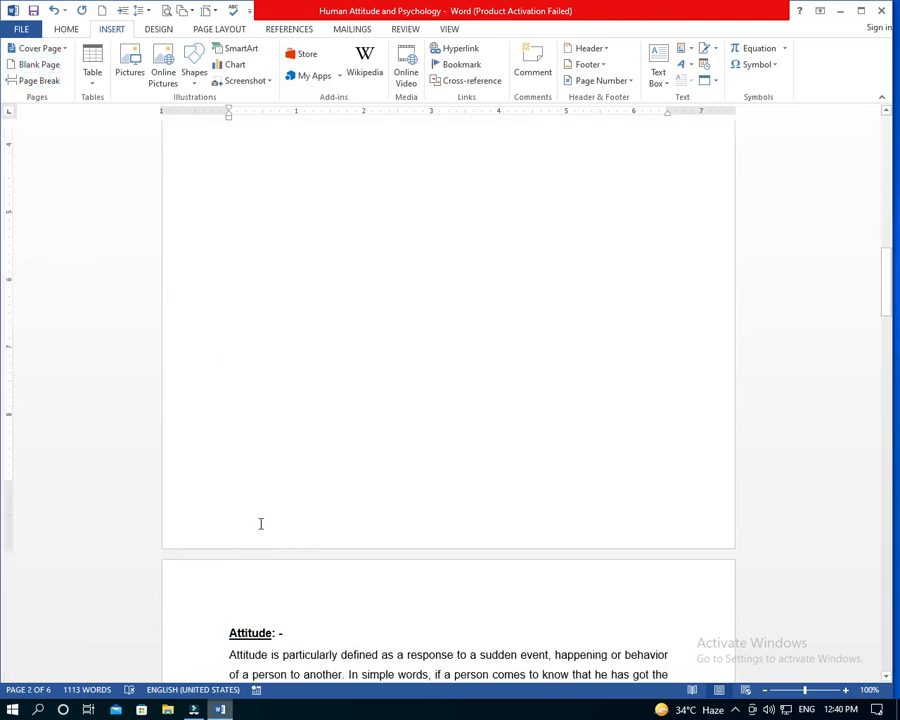
{"action": "scroll", "coordinate": [260, 524], "scroll_direction": "up", "scroll_amount": 1}
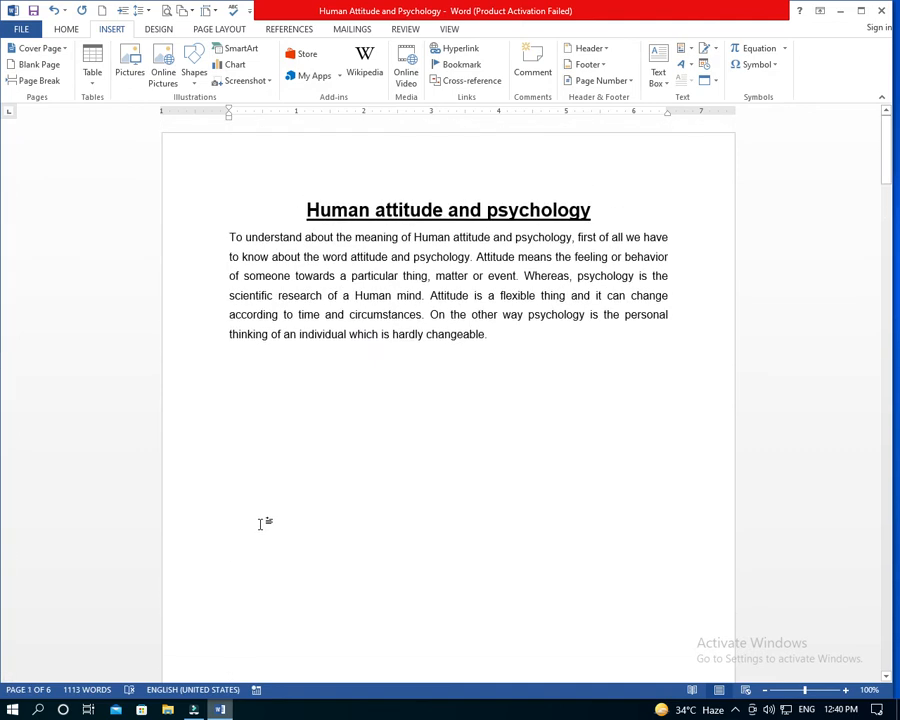
{"action": "key", "text": "ctrl+z"}
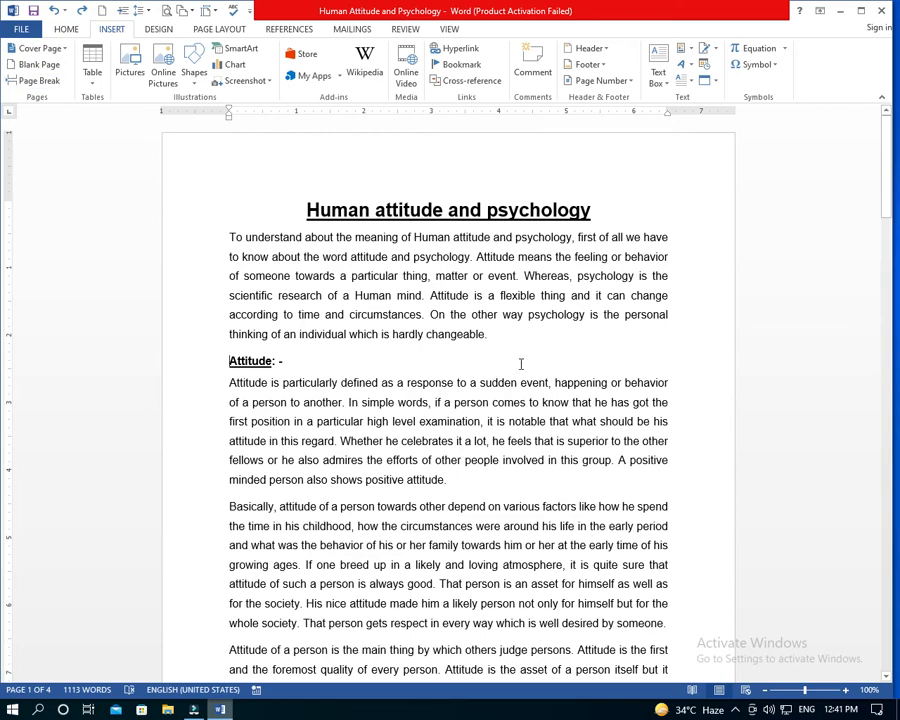
Insert a page break after the paragraph ending with "professional and positive attitude." and delete the break again.
{"action": "scroll", "coordinate": [303, 466], "scroll_direction": "down", "scroll_amount": 5}
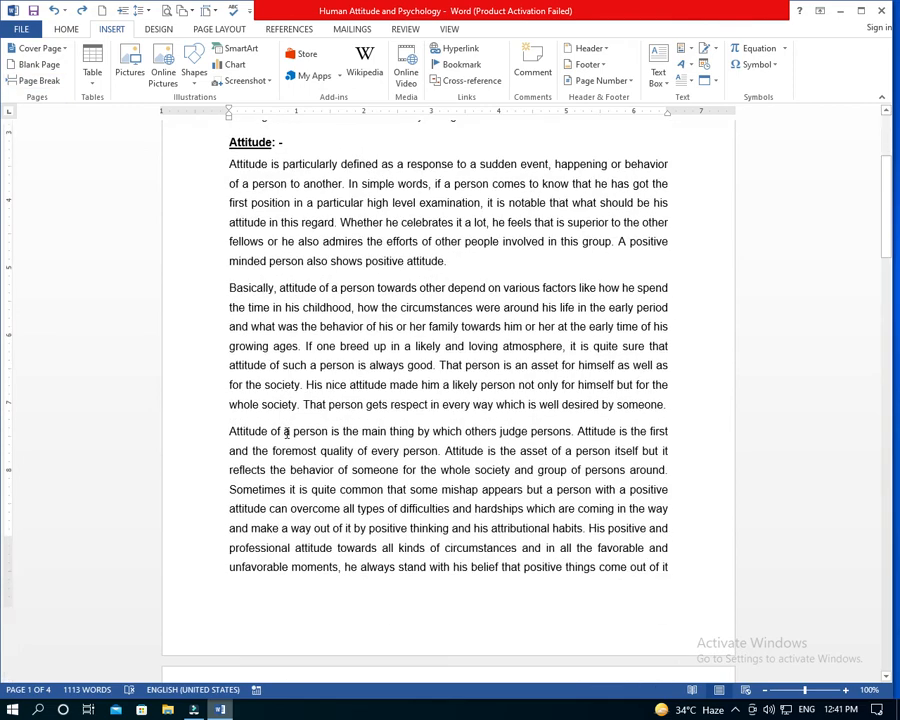
{"action": "scroll", "coordinate": [290, 430], "scroll_direction": "up", "scroll_amount": 5}
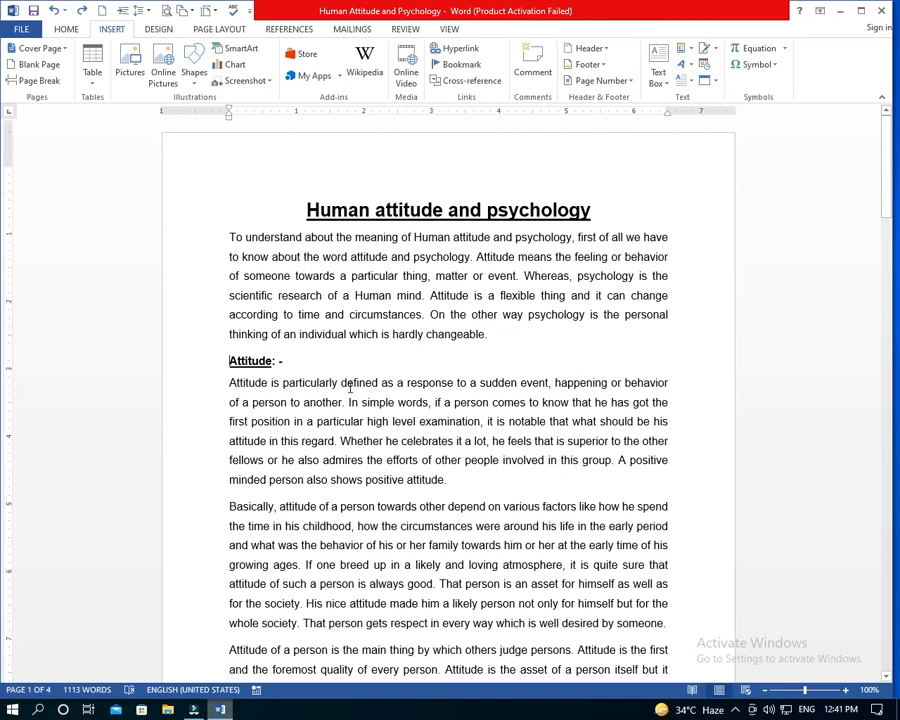
{"action": "scroll", "coordinate": [348, 386], "scroll_direction": "down", "scroll_amount": 8}
{"action": "scroll", "coordinate": [306, 357], "scroll_direction": "down", "scroll_amount": 4}
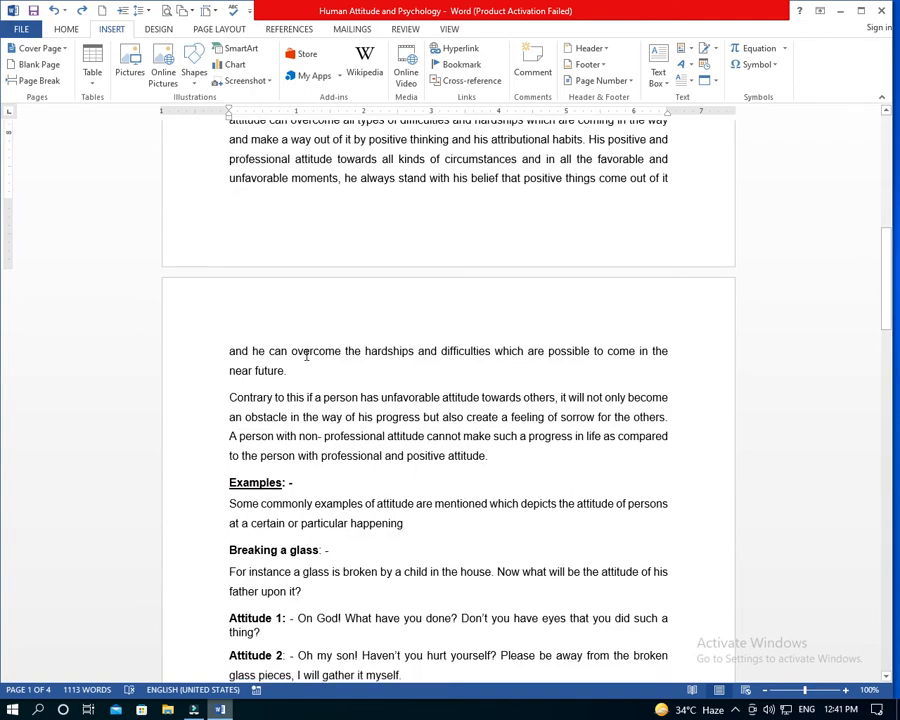
{"action": "left_click", "coordinate": [484, 353]}
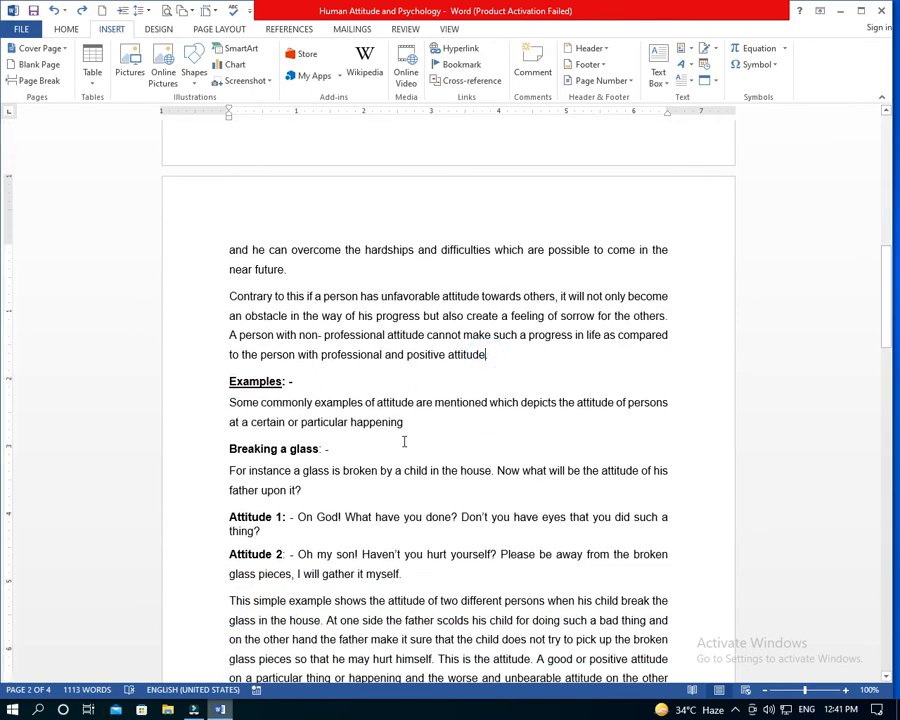
{"action": "scroll", "coordinate": [286, 400], "scroll_direction": "down", "scroll_amount": 9}
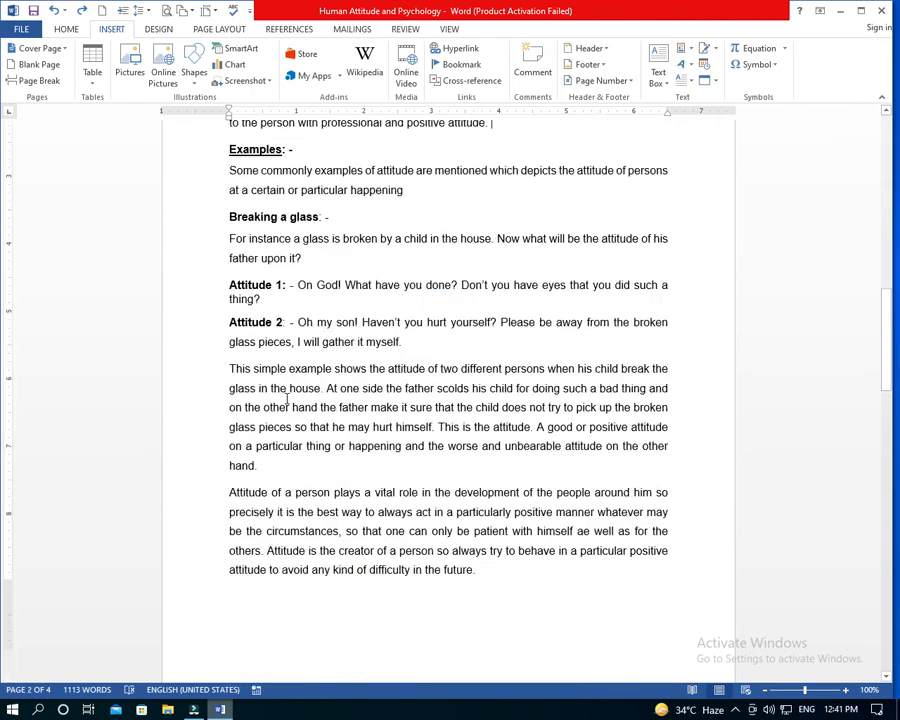
{"action": "scroll", "coordinate": [289, 408], "scroll_direction": "up", "scroll_amount": 10}
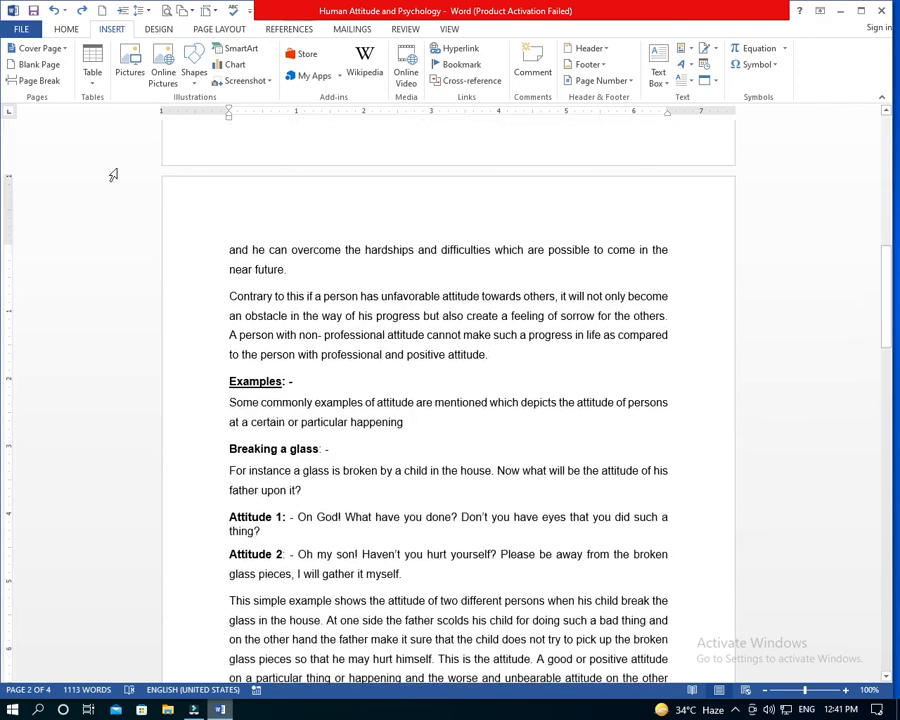
{"action": "left_click", "coordinate": [46, 80]}
{"action": "scroll", "coordinate": [331, 536], "scroll_direction": "down", "scroll_amount": 5}
{"action": "scroll", "coordinate": [331, 536], "scroll_direction": "up", "scroll_amount": 11}
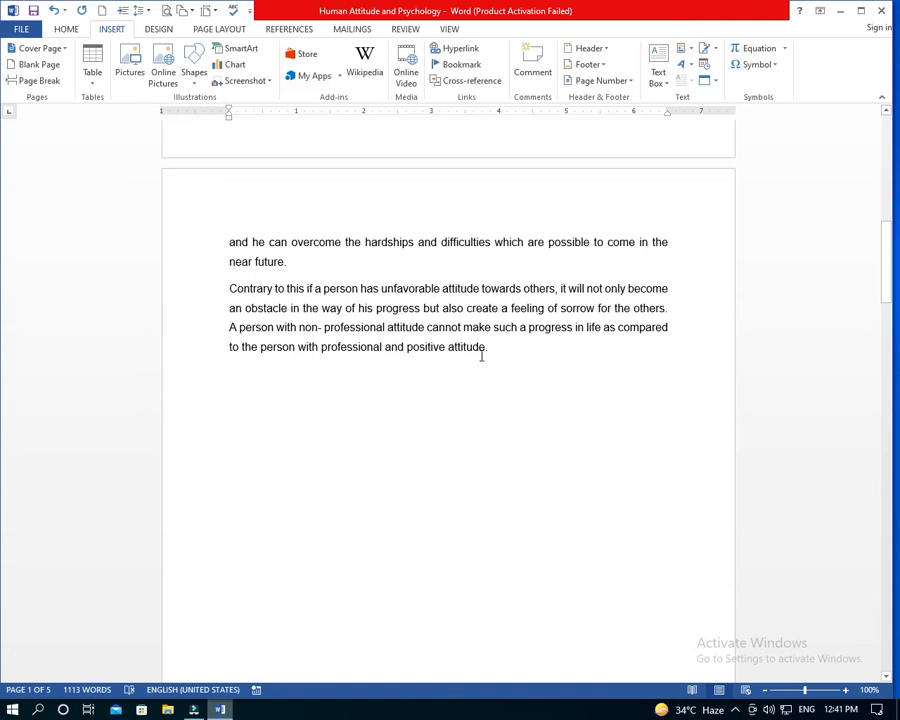
{"action": "left_click", "coordinate": [491, 349]}
{"action": "key", "text": "Delete"}
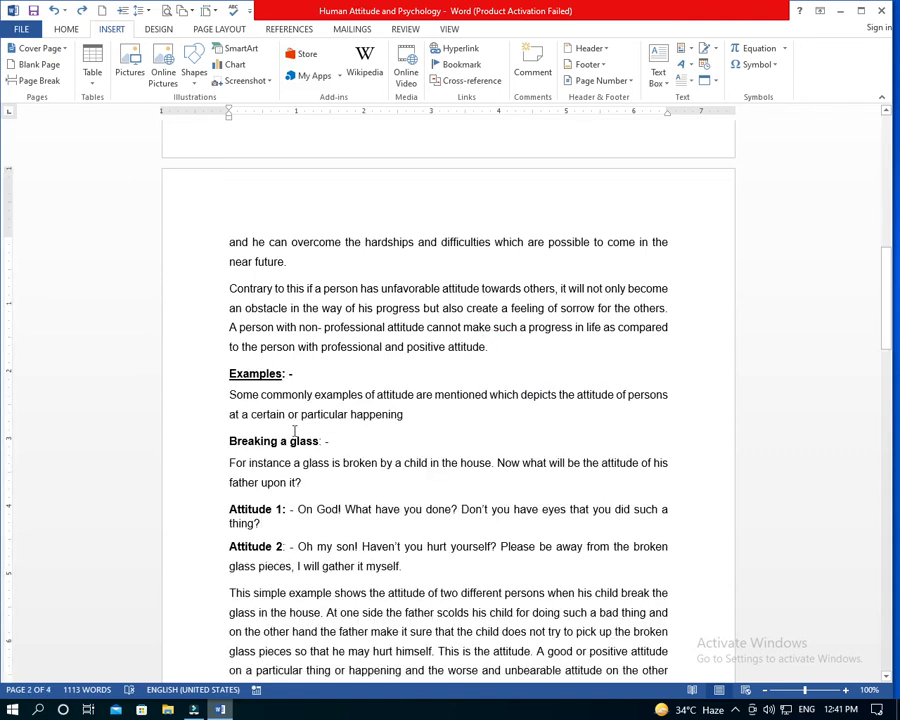
Insert the page break before the "Examples" heading once more, check the split, and remove it.
{"action": "left_click", "coordinate": [46, 80]}
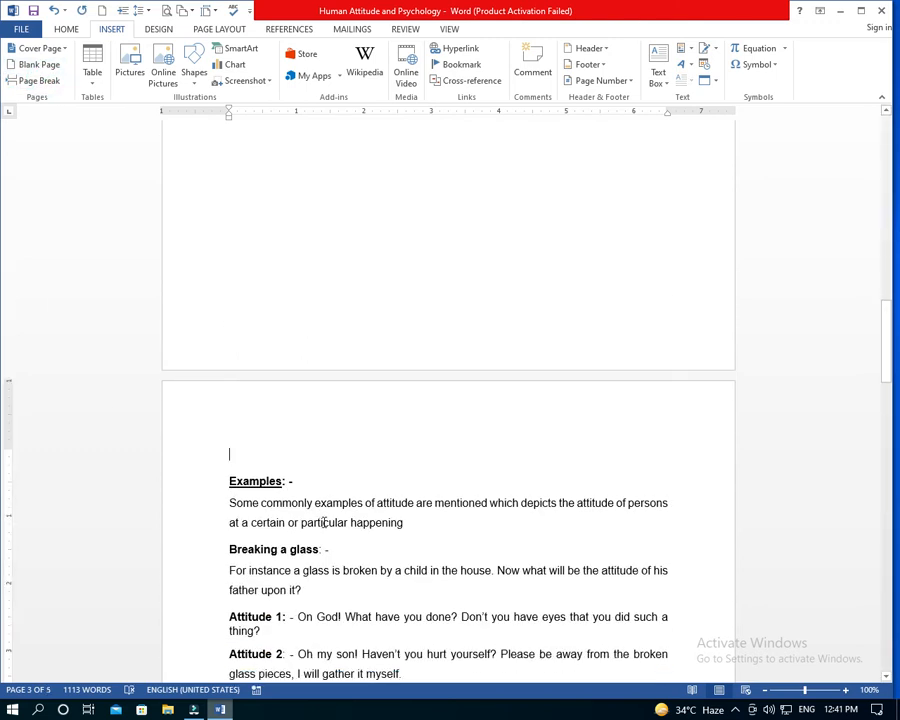
{"action": "scroll", "coordinate": [323, 522], "scroll_direction": "up", "scroll_amount": 5}
{"action": "scroll", "coordinate": [323, 530], "scroll_direction": "up", "scroll_amount": 5}
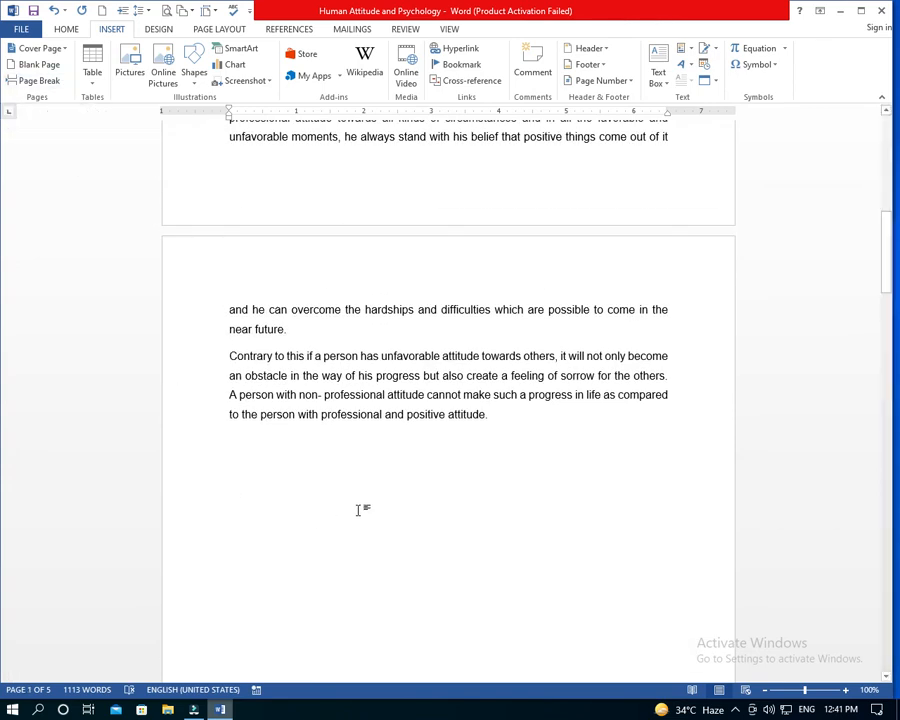
{"action": "left_click", "coordinate": [502, 418]}
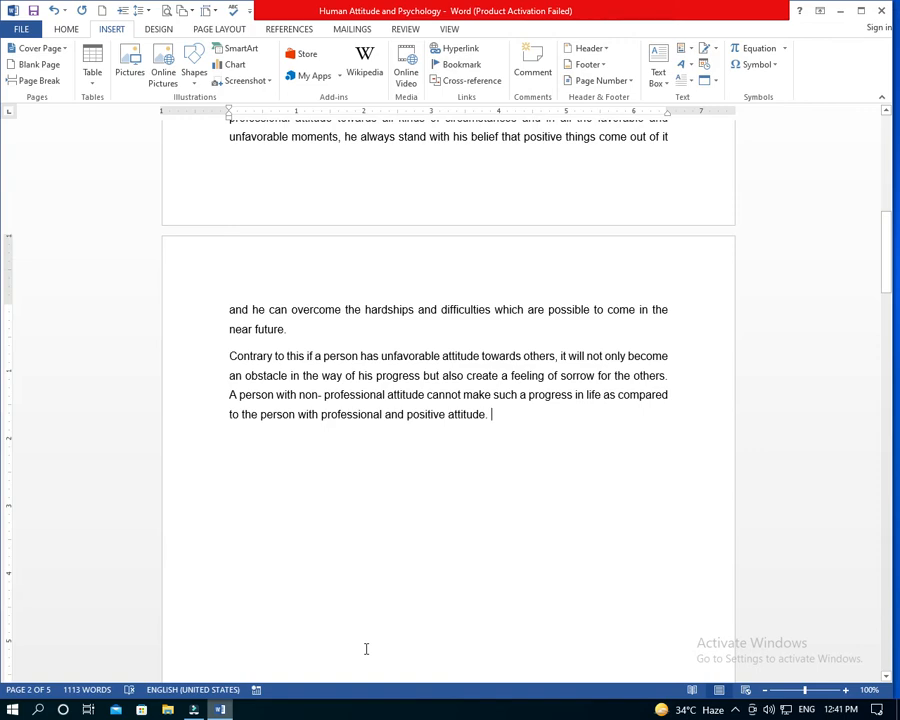
{"action": "key", "text": "Delete"}
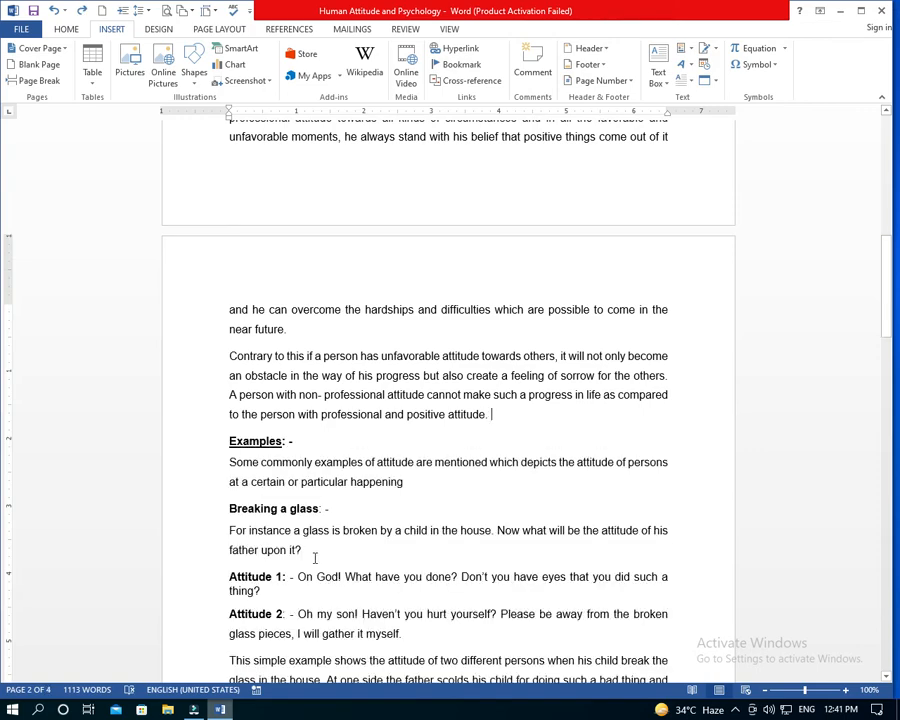
Go to the end of the document and start a new empty line below the Conclusion paragraph.
{"action": "scroll", "coordinate": [229, 446], "scroll_direction": "down", "scroll_amount": 8}
{"action": "scroll", "coordinate": [286, 512], "scroll_direction": "up", "scroll_amount": 12}
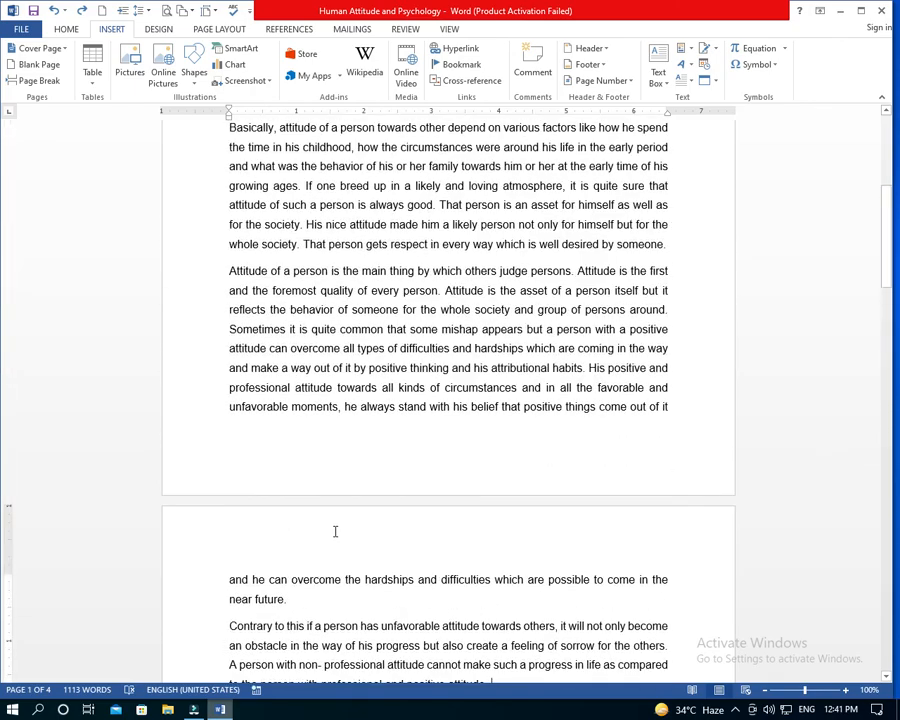
{"action": "scroll", "coordinate": [335, 520], "scroll_direction": "down", "scroll_amount": 20}
{"action": "scroll", "coordinate": [335, 504], "scroll_direction": "down", "scroll_amount": 10}
{"action": "scroll", "coordinate": [334, 500], "scroll_direction": "up", "scroll_amount": 4}
{"action": "left_click", "coordinate": [631, 401]}
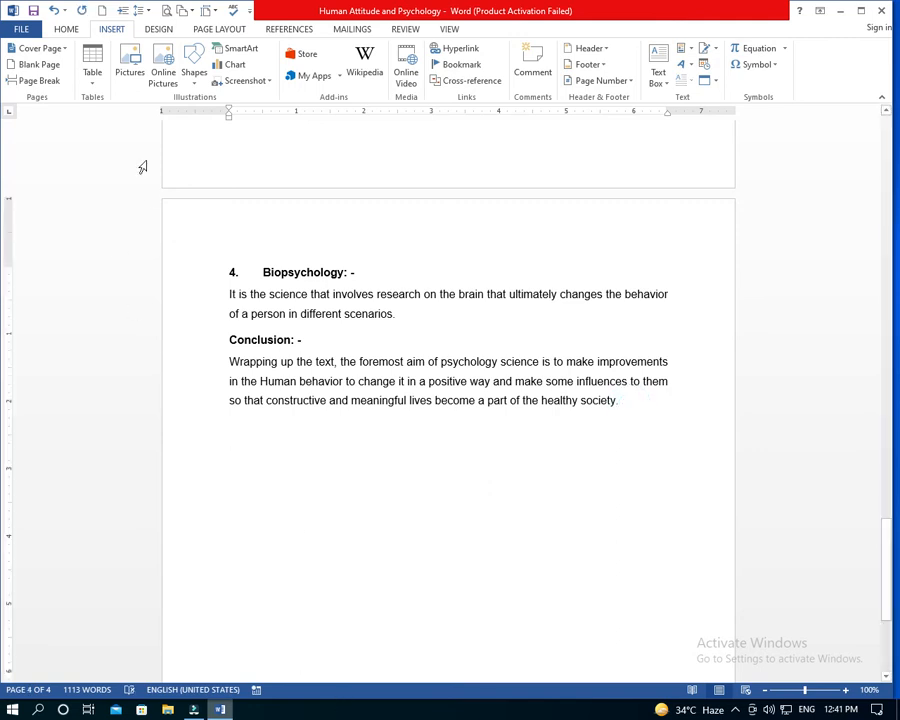
Insert a table of 7 columns and 8 rows below the Conclusion paragraph and undo the insertion.
{"action": "left_click", "coordinate": [93, 86]}
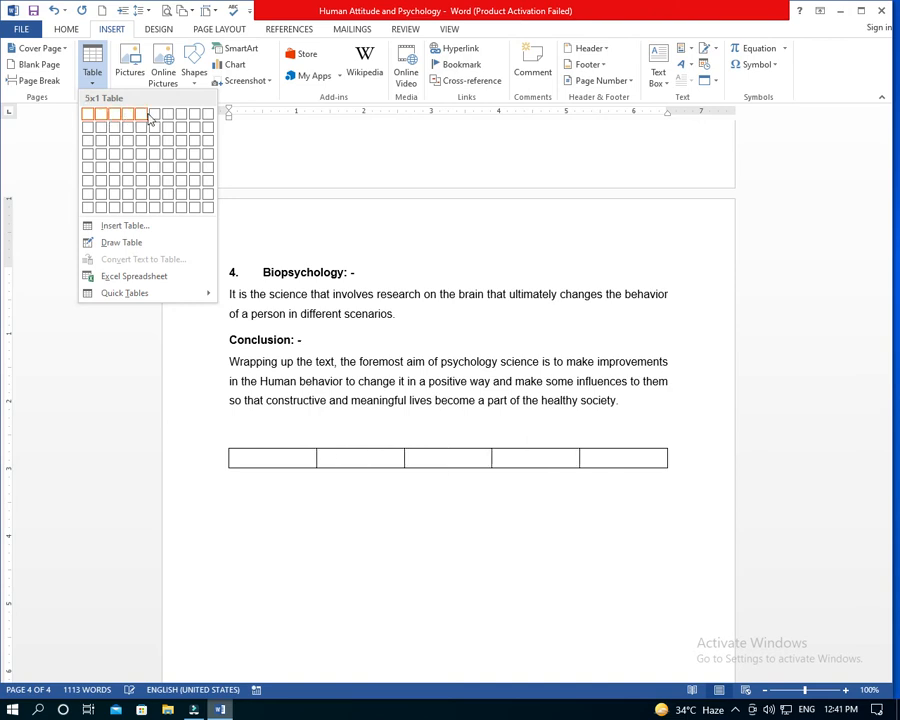
{"action": "left_click", "coordinate": [174, 208]}
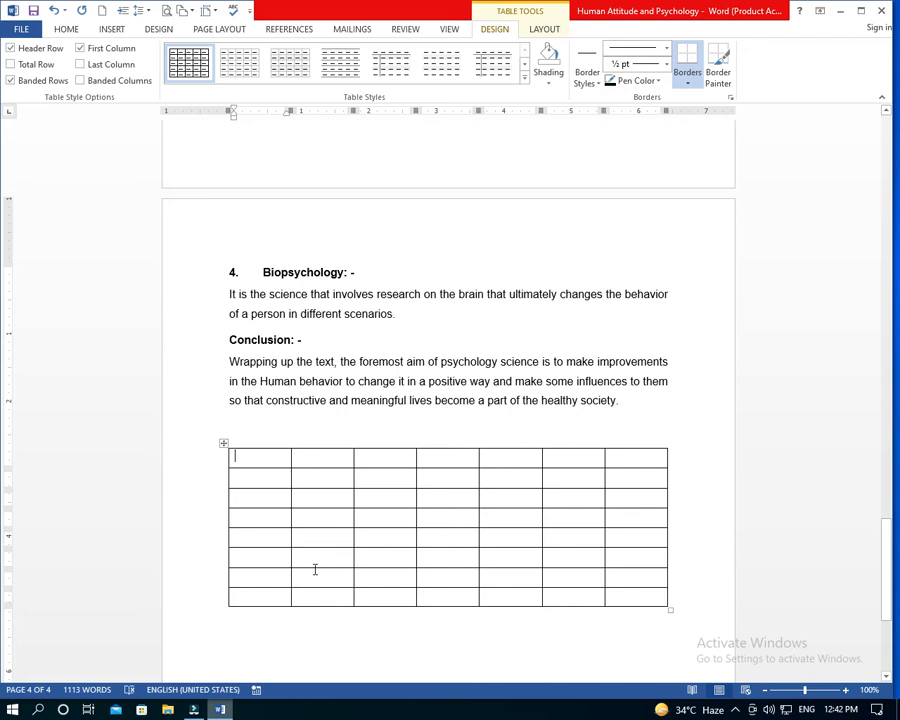
{"action": "key", "text": "ctrl+z"}
Insert a table below the Conclusion paragraph by specifying 3 columns and 10 rows with automatic fixed column width.
{"action": "left_click", "coordinate": [111, 29]}
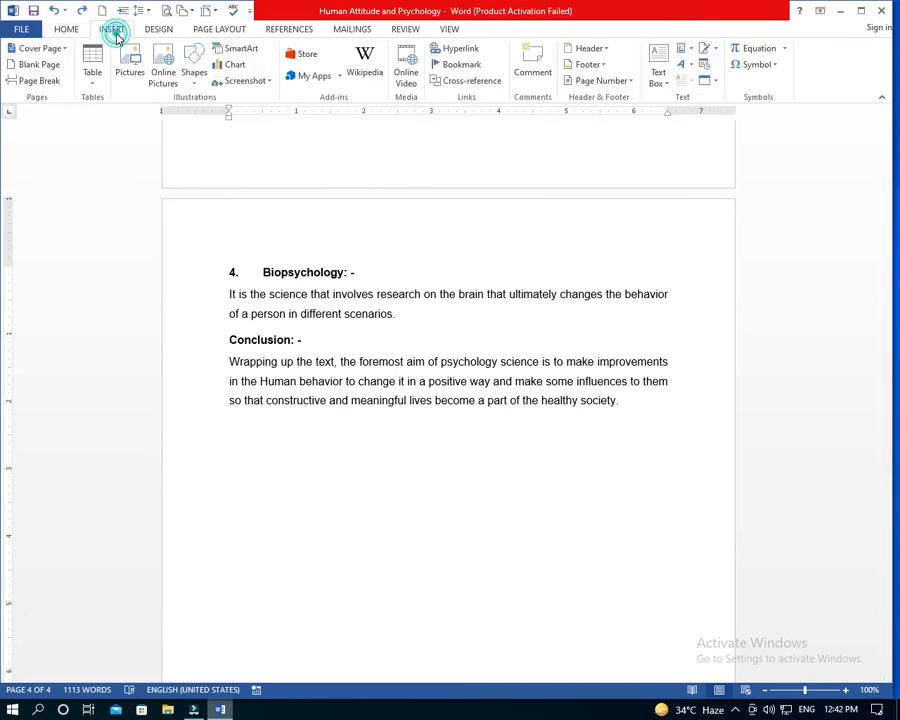
{"action": "left_click", "coordinate": [100, 82]}
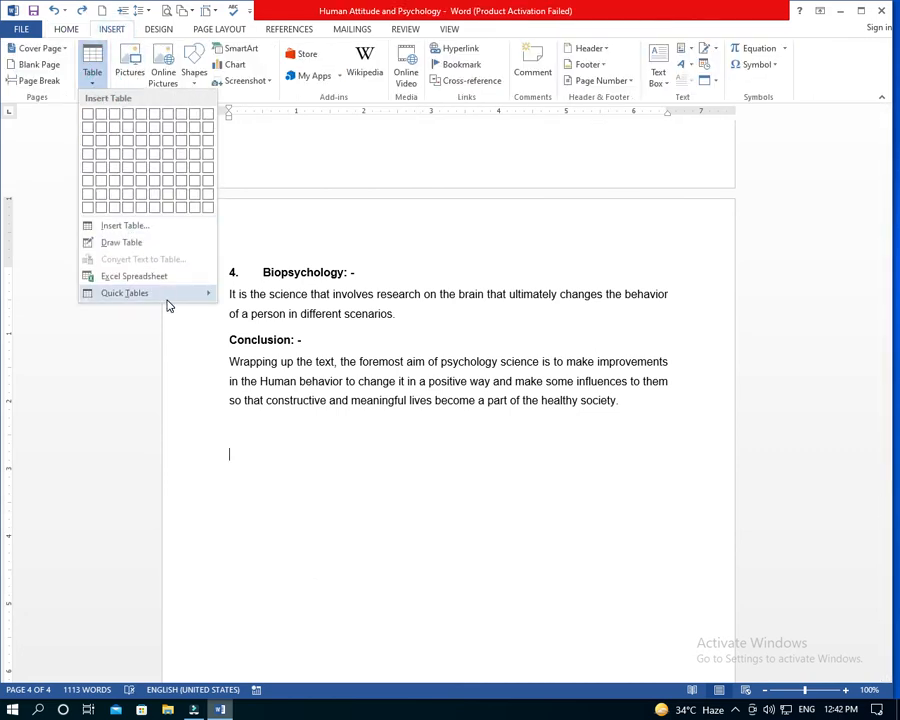
{"action": "mouse_move", "coordinate": [169, 305]}
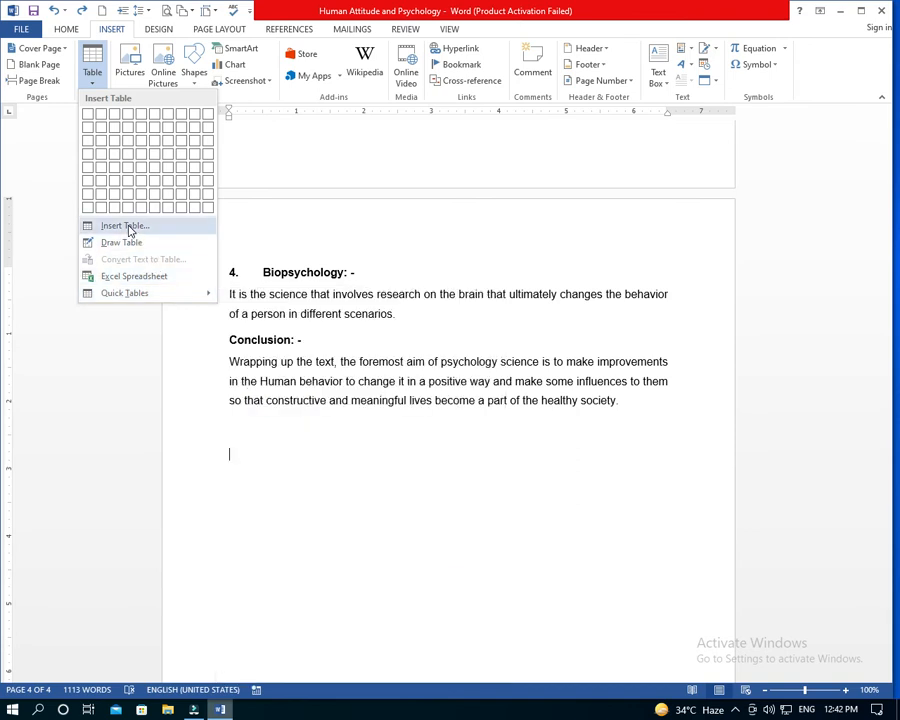
{"action": "left_click", "coordinate": [128, 225]}
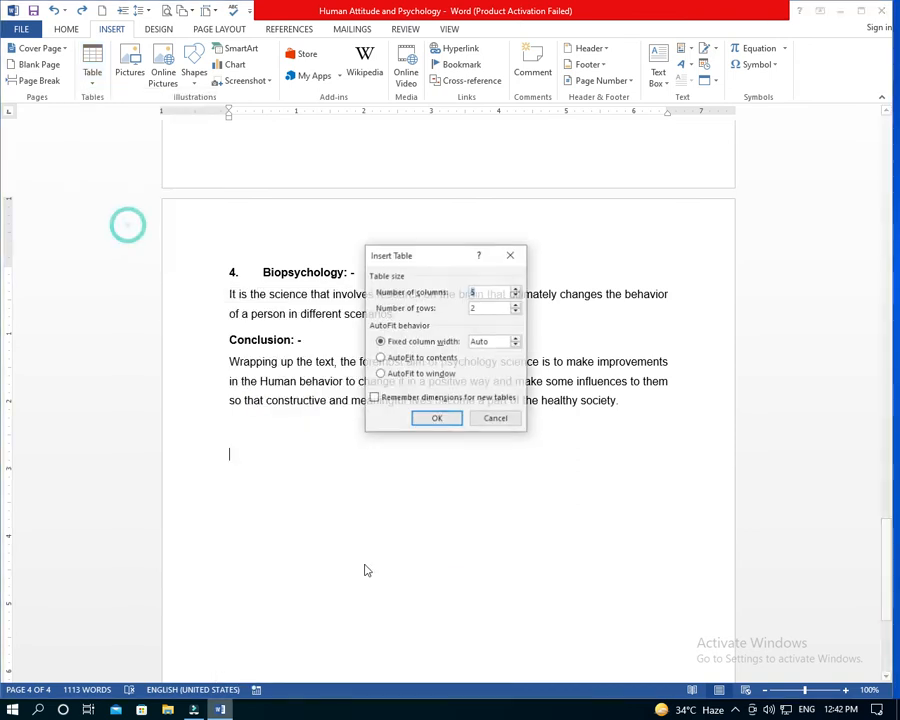
{"action": "left_click", "coordinate": [515, 305]}
{"action": "left_click", "coordinate": [515, 305]}
{"action": "left_click", "coordinate": [515, 305]}
{"action": "left_click", "coordinate": [515, 305]}
{"action": "left_click", "coordinate": [515, 305]}
{"action": "left_click", "coordinate": [515, 290]}
{"action": "left_click", "coordinate": [515, 290]}
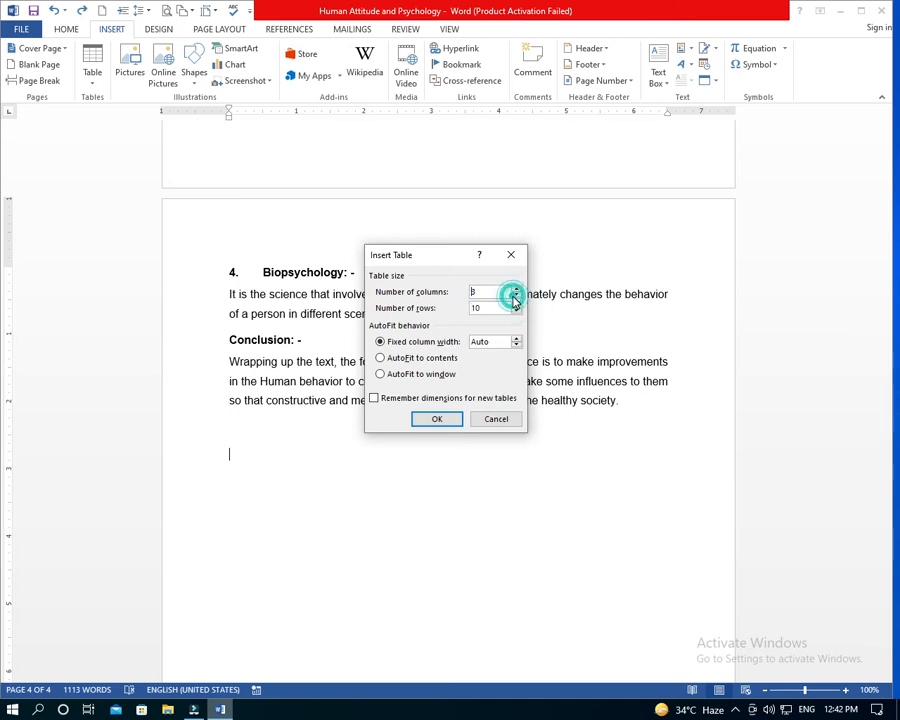
{"action": "left_click", "coordinate": [437, 420]}
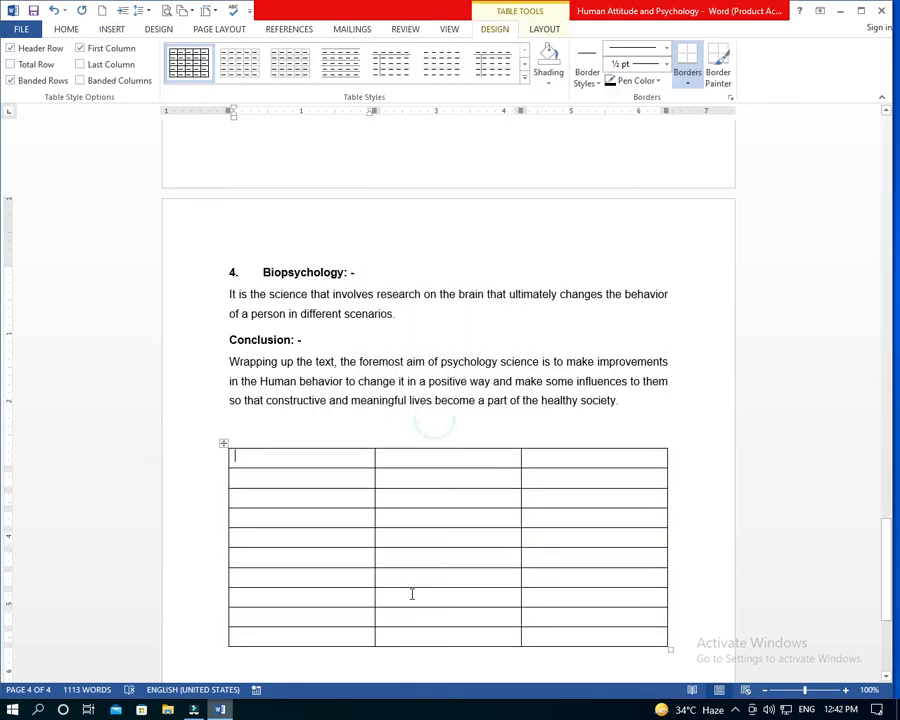
Check the 3-column, 10-row table below the Conclusion paragraph and undo its insertion.
{"action": "scroll", "coordinate": [408, 592], "scroll_direction": "down", "scroll_amount": 4}
{"action": "scroll", "coordinate": [404, 590], "scroll_direction": "up", "scroll_amount": 5}
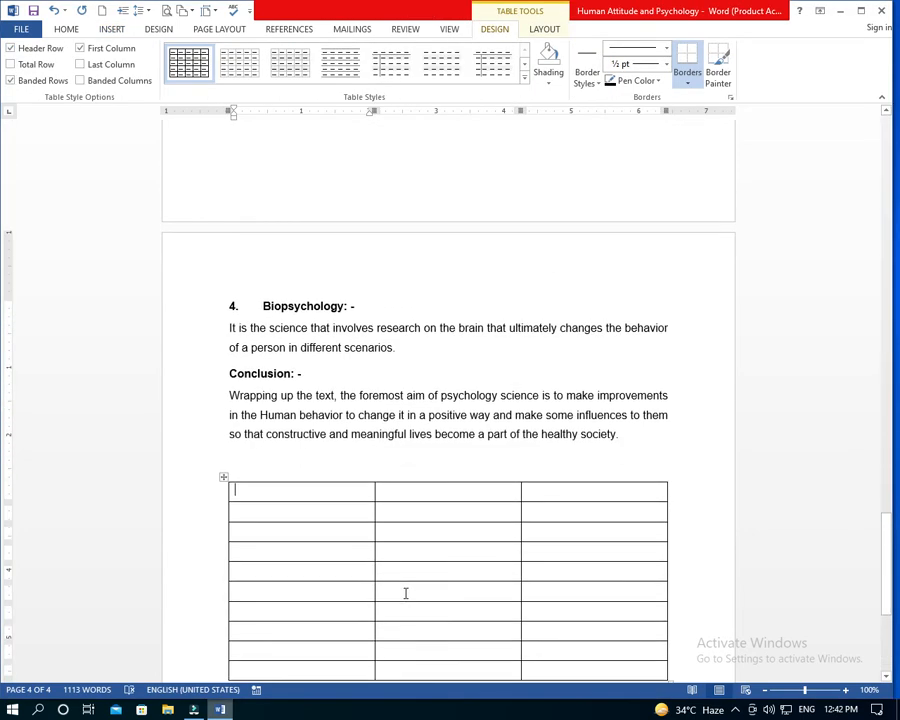
{"action": "key", "text": "ctrl+z"}
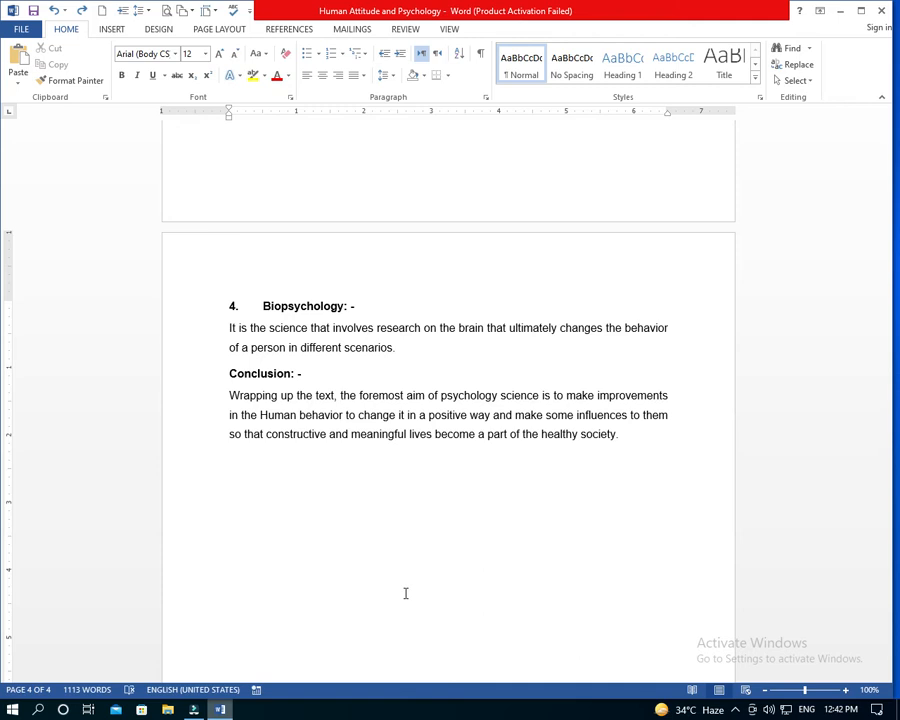
Create a one-row, three-column table below the Conclusion paragraph by entering plus signs joined by runs of hyphens.
{"action": "type", "text": "+"}
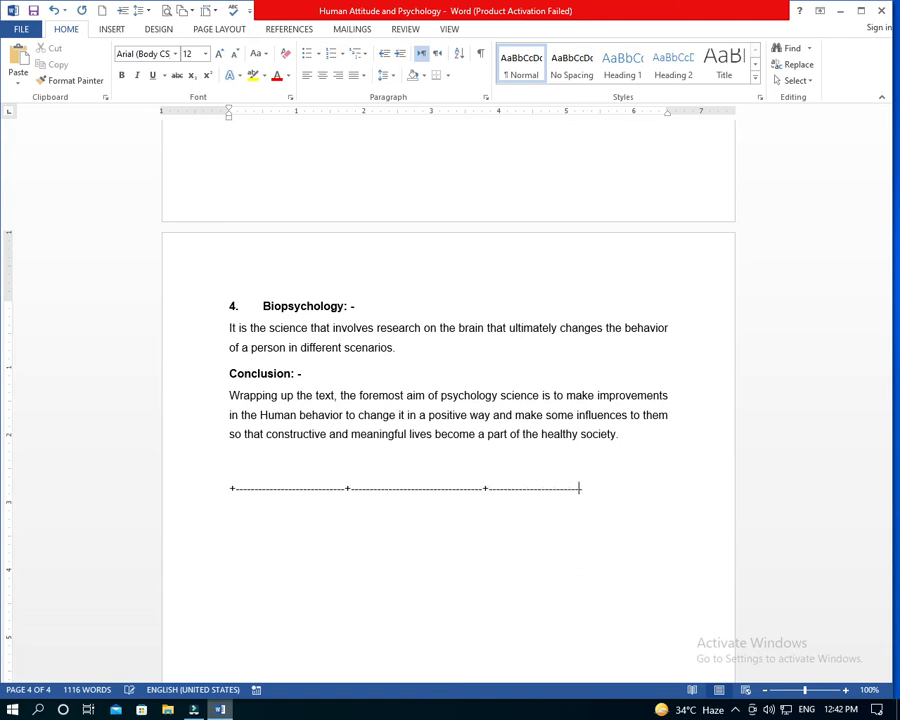
{"action": "type", "text": "+"}
{"action": "key", "text": "Return"}
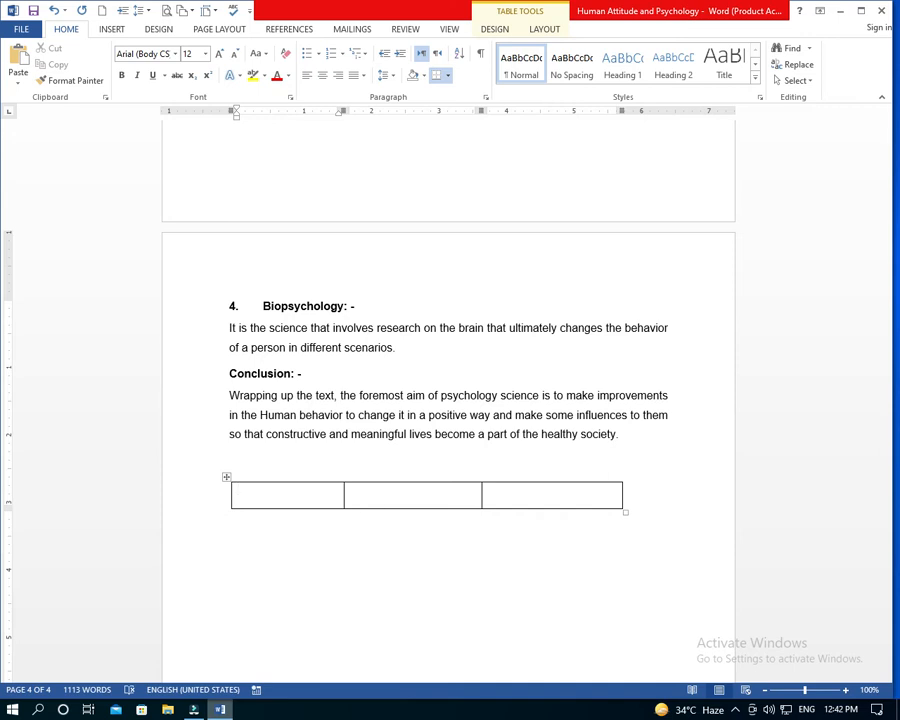
Fill the table's first row with 26, As and Ssddss, and add a second row.
{"action": "type", "text": "26"}
{"action": "key", "text": "Tab"}
{"action": "type", "text": "as"}
{"action": "key", "text": "Tab"}
{"action": "type", "text": "ssddss"}
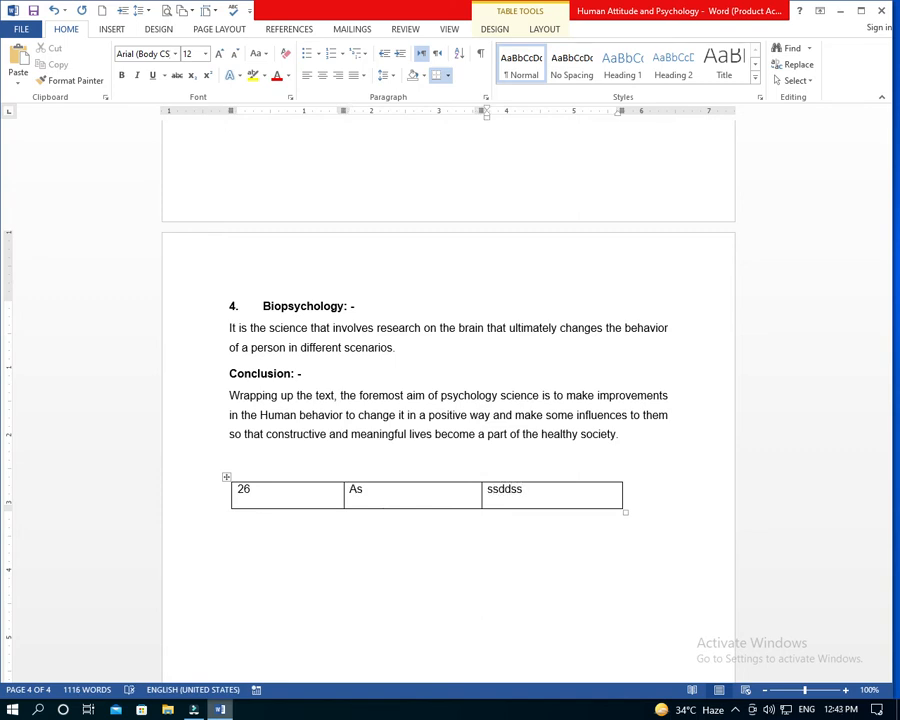
{"action": "key", "text": "Tab"}
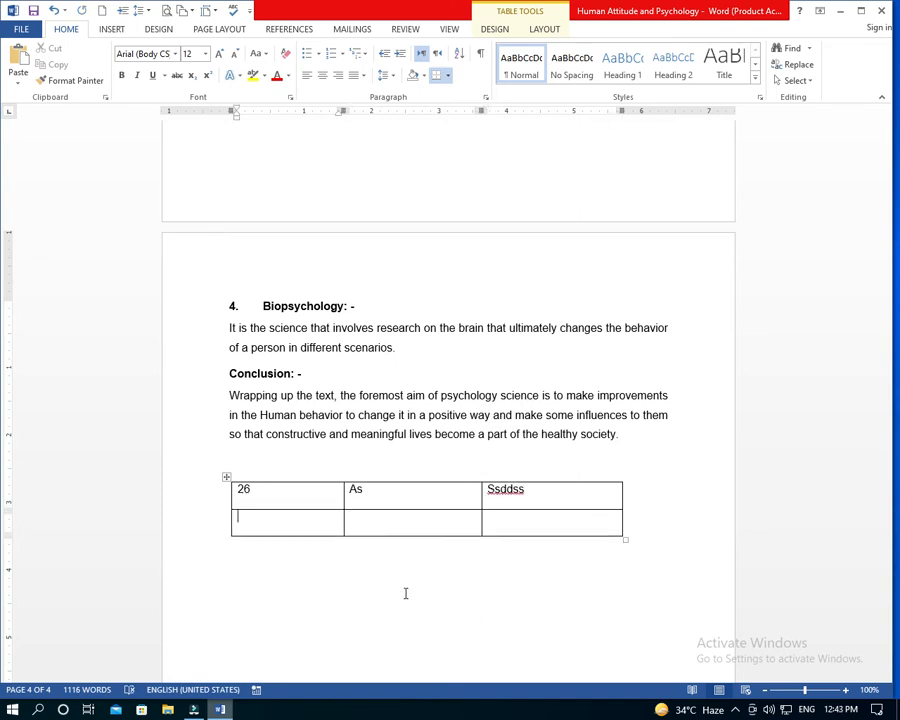
Add more empty rows at the end of the table by moving through its cells until it has 11 rows.
{"action": "key", "text": "Tab"}
{"action": "key", "text": "Tab"}
{"action": "key", "text": "Tab"}
{"action": "key", "text": "Tab"}
{"action": "key", "text": "Tab"}
{"action": "key", "text": "Tab"}
{"action": "key", "text": "Tab"}
{"action": "key", "text": "Tab"}
{"action": "key", "text": "Tab"}
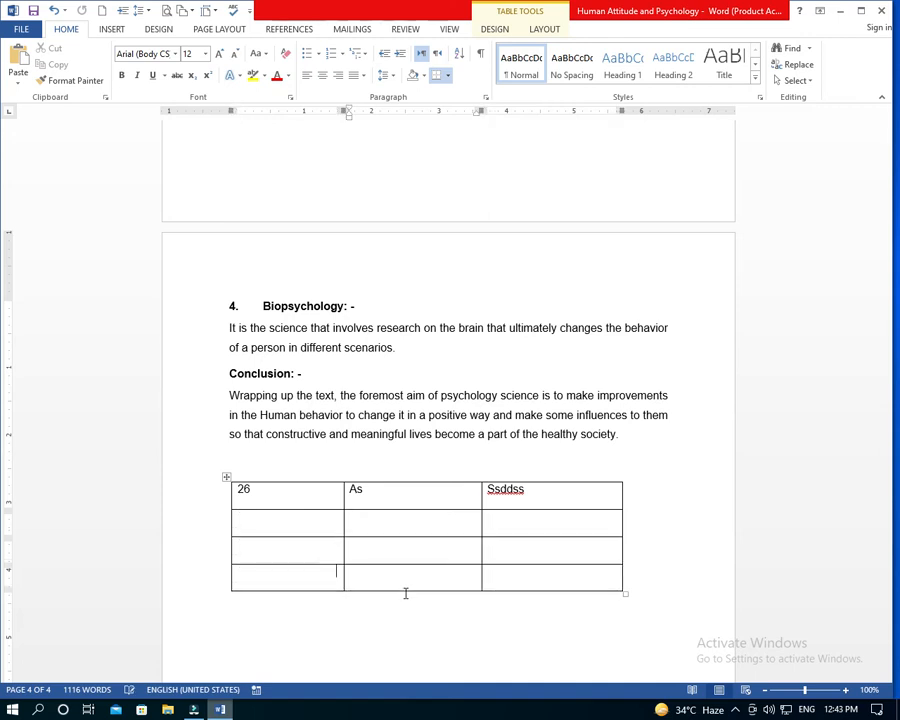
{"action": "key", "text": "Tab"}
{"action": "key", "text": "Tab"}
{"action": "key", "text": "Tab"}
{"action": "key", "text": "Tab"}
{"action": "key", "text": "Tab"}
{"action": "key", "text": "Tab"}
{"action": "key", "text": "Tab"}
{"action": "key", "text": "Tab"}
{"action": "key", "text": "Tab"}
{"action": "key", "text": "Tab"}
{"action": "key", "text": "Tab"}
{"action": "key", "text": "Tab"}
{"action": "key", "text": "Tab"}
{"action": "key", "text": "Tab"}
{"action": "key", "text": "Tab"}
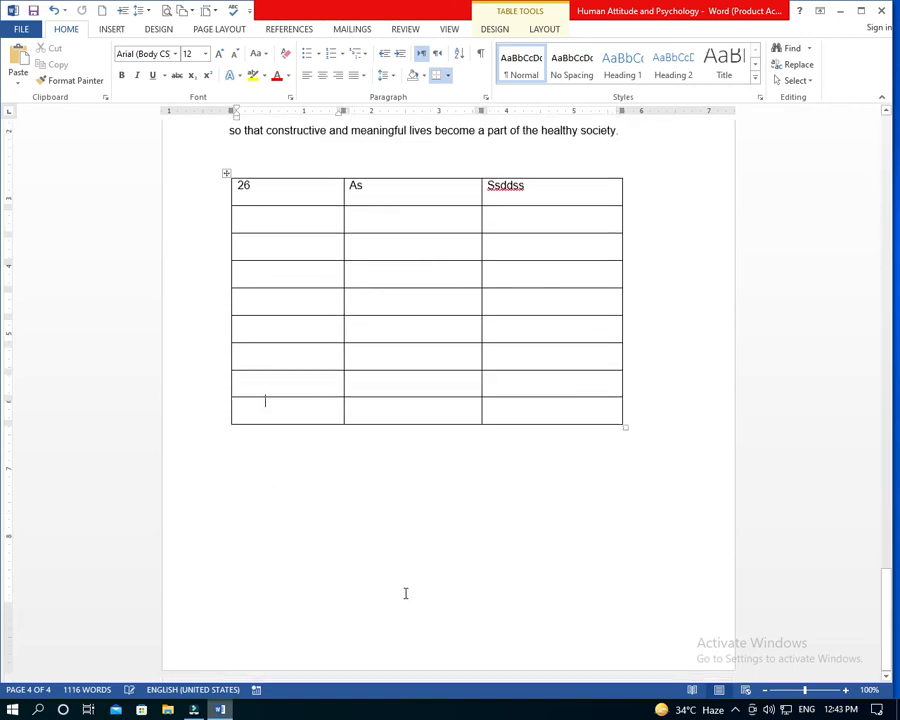
{"action": "key", "text": "Tab"}
{"action": "key", "text": "Tab"}
{"action": "key", "text": "Tab"}
{"action": "key", "text": "Tab"}
{"action": "key", "text": "Tab"}
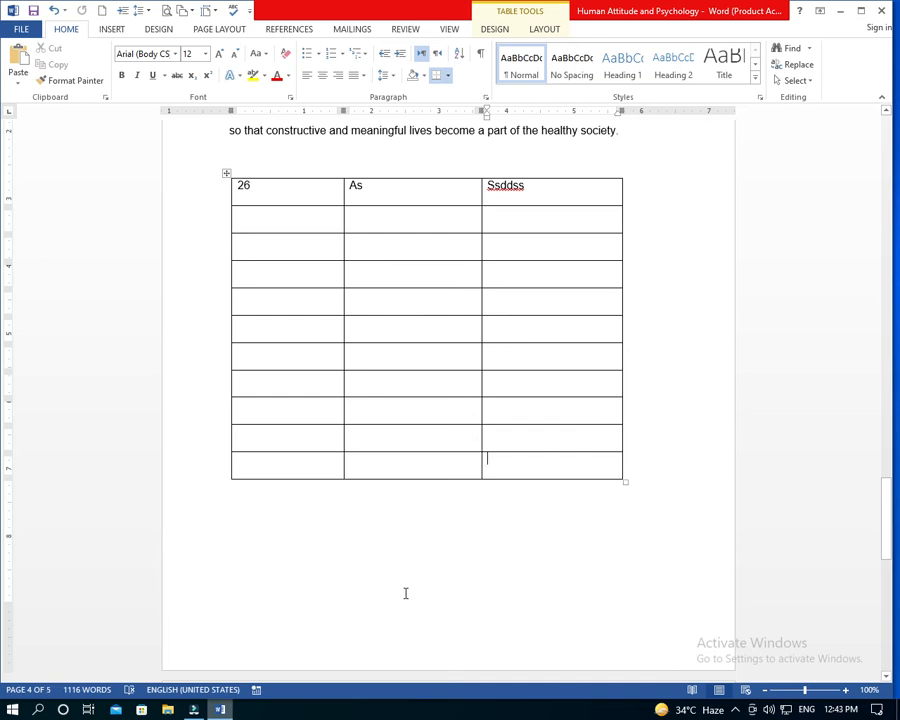
Undo the added rows, the cell entries and the creation of the three-column table below the Conclusion paragraph.
{"action": "key", "text": "ctrl+z"}
{"action": "key", "text": "ctrl+z"}
{"action": "key", "text": "ctrl+z"}
{"action": "key", "text": "ctrl+z"}
{"action": "key", "text": "ctrl+z"}
{"action": "key", "text": "ctrl+z"}
{"action": "key", "text": "ctrl+z"}
{"action": "key", "text": "ctrl+z"}
{"action": "key", "text": "ctrl+z"}
{"action": "key", "text": "ctrl+z"}
{"action": "key", "text": "ctrl+z"}
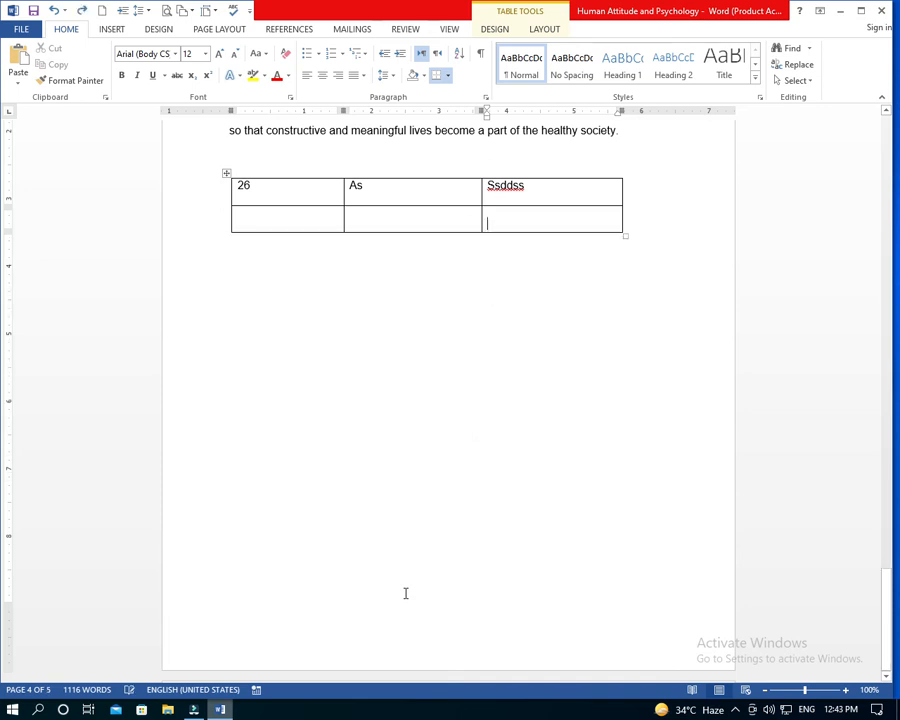
{"action": "key", "text": "ctrl+z"}
{"action": "key", "text": "ctrl+z"}
{"action": "key", "text": "ctrl+z"}
{"action": "key", "text": "ctrl+z"}
{"action": "key", "text": "ctrl+z"}
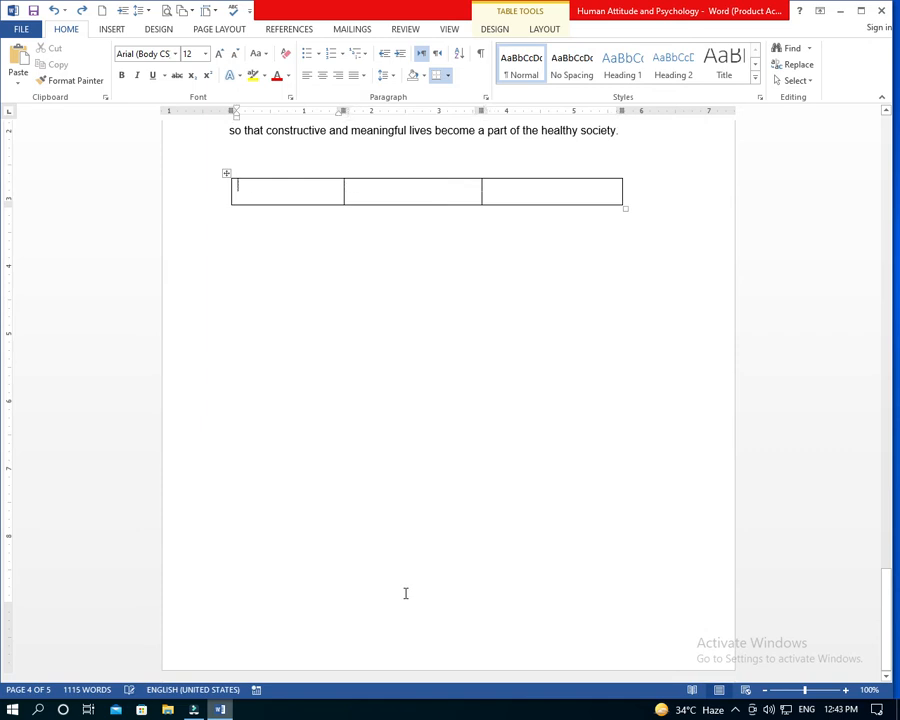
{"action": "key", "text": "ctrl+z"}
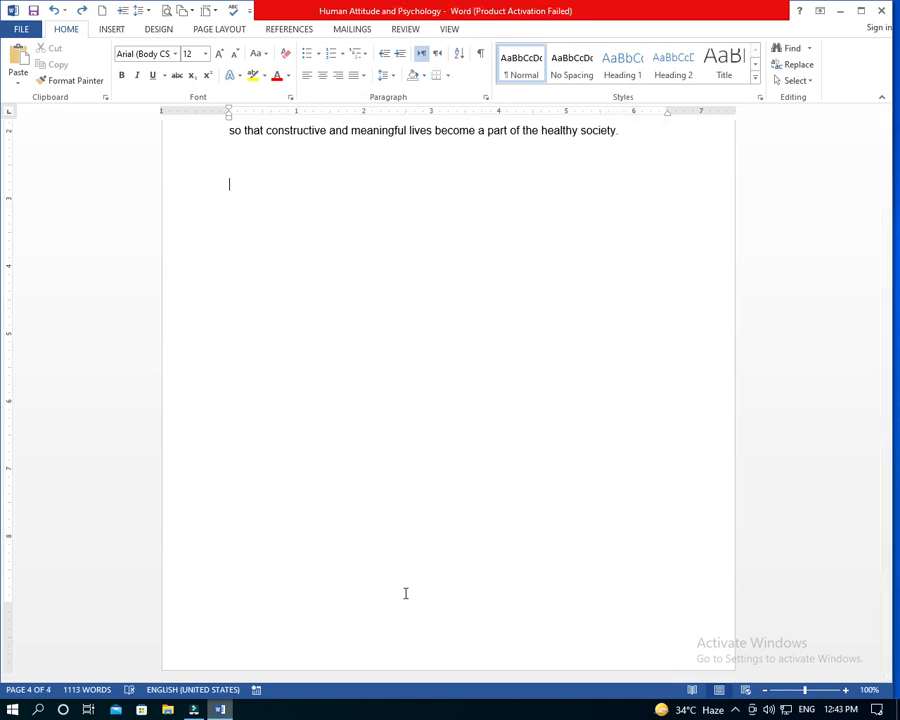
{"action": "scroll", "coordinate": [451, 595], "scroll_direction": "up", "scroll_amount": 5}
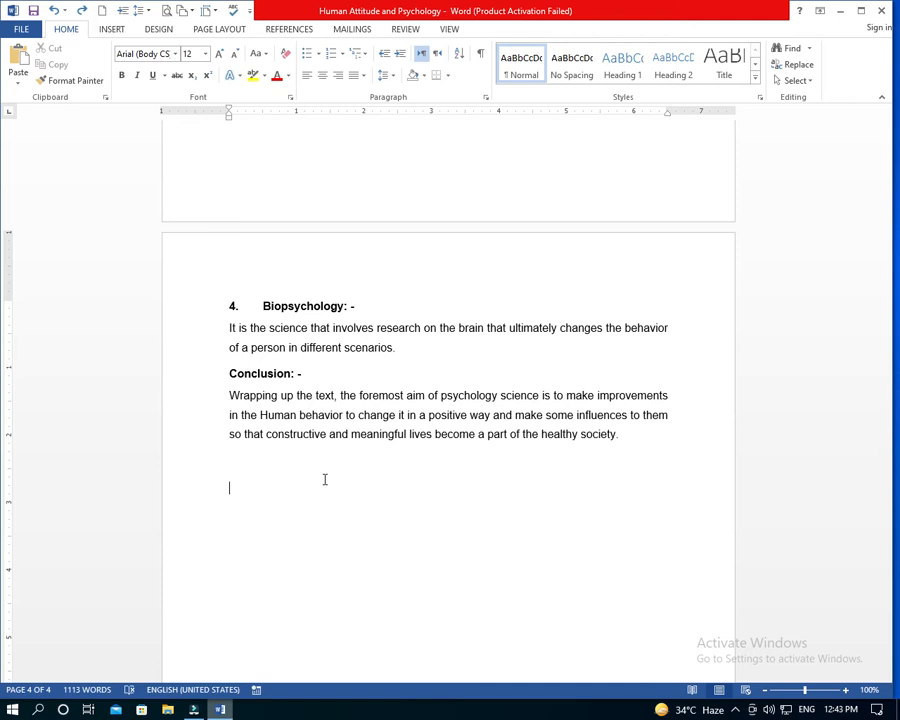
Insert a table of 4 columns and 2 rows below the Conclusion paragraph.
{"action": "left_click", "coordinate": [106, 28]}
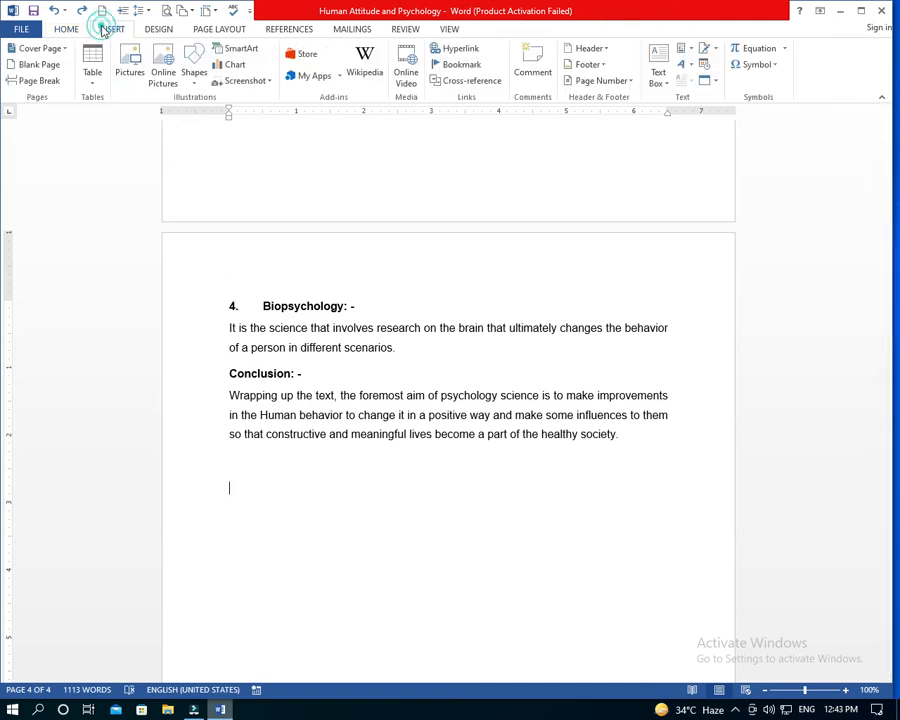
{"action": "left_click", "coordinate": [98, 82]}
{"action": "left_click", "coordinate": [126, 134]}
{"action": "left_click", "coordinate": [428, 648]}
Insert a row above the first row of the 4-column table.
{"action": "left_click", "coordinate": [278, 491]}
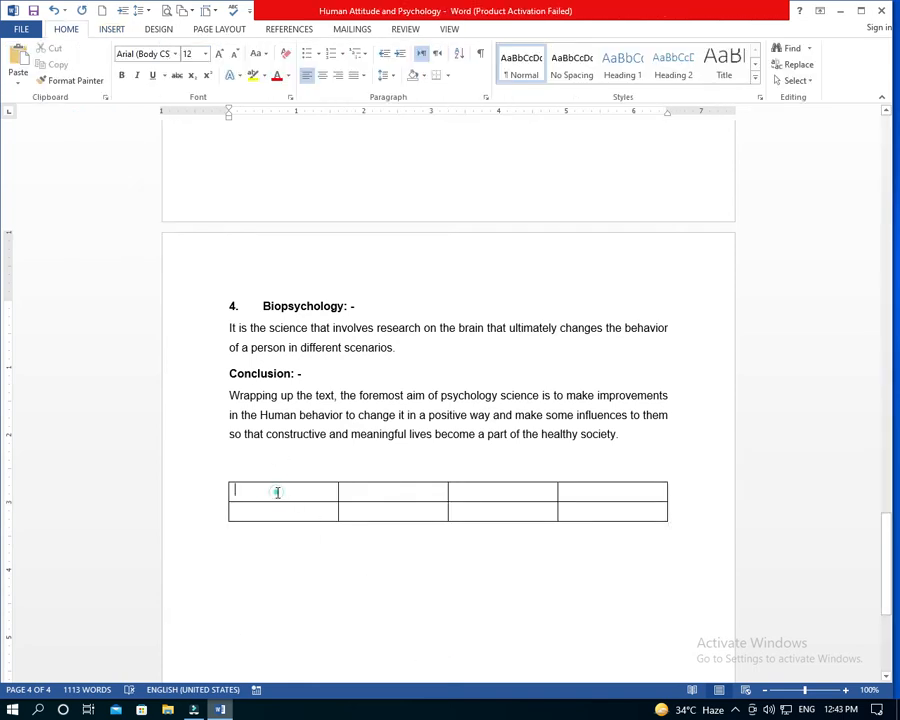
{"action": "right_click", "coordinate": [284, 496]}
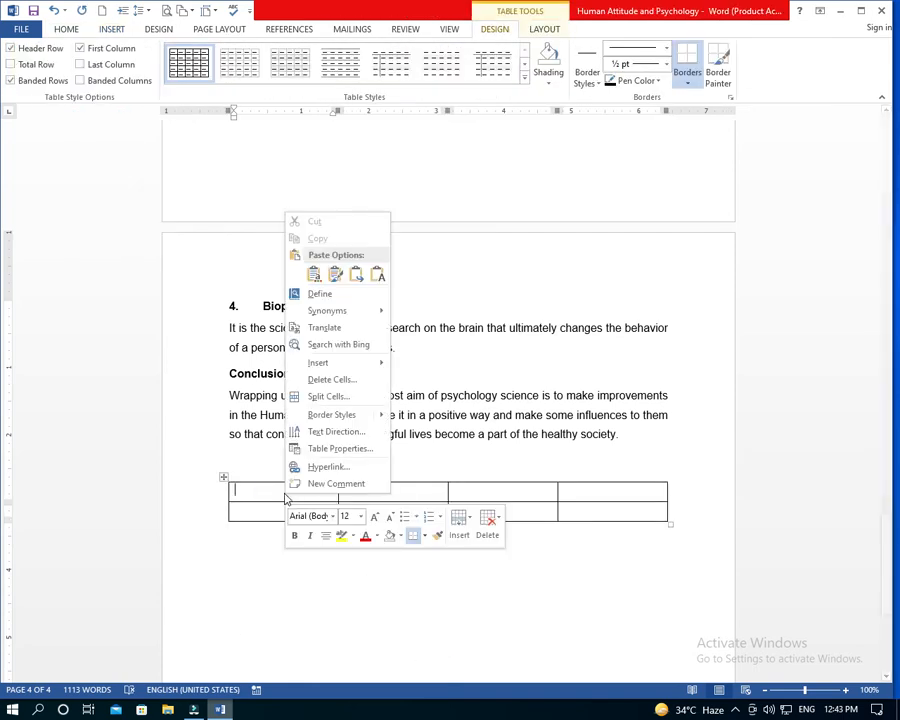
{"action": "mouse_move", "coordinate": [336, 366]}
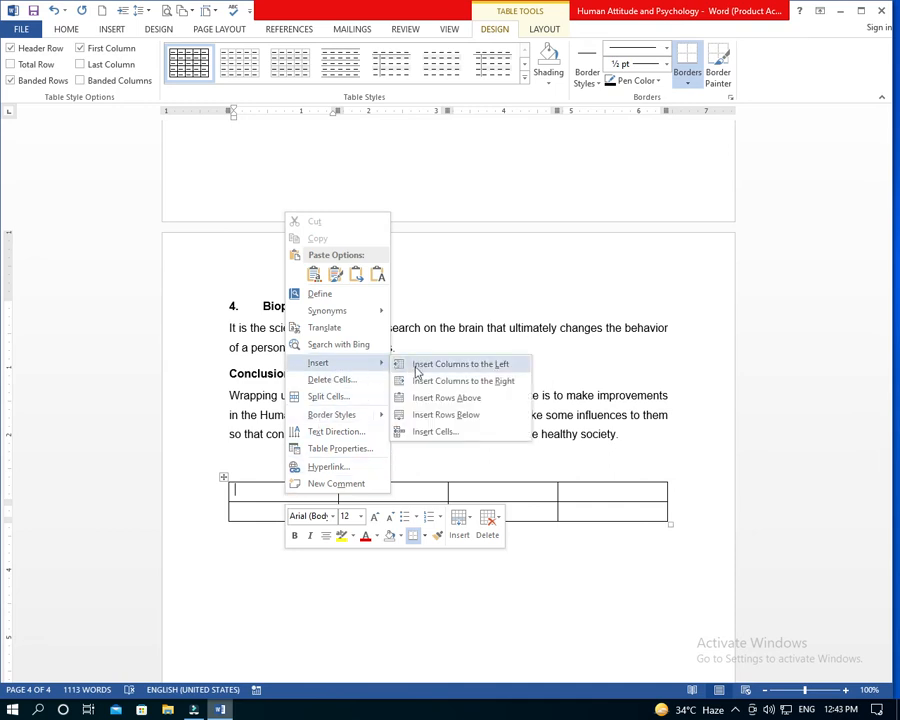
{"action": "left_click", "coordinate": [463, 397]}
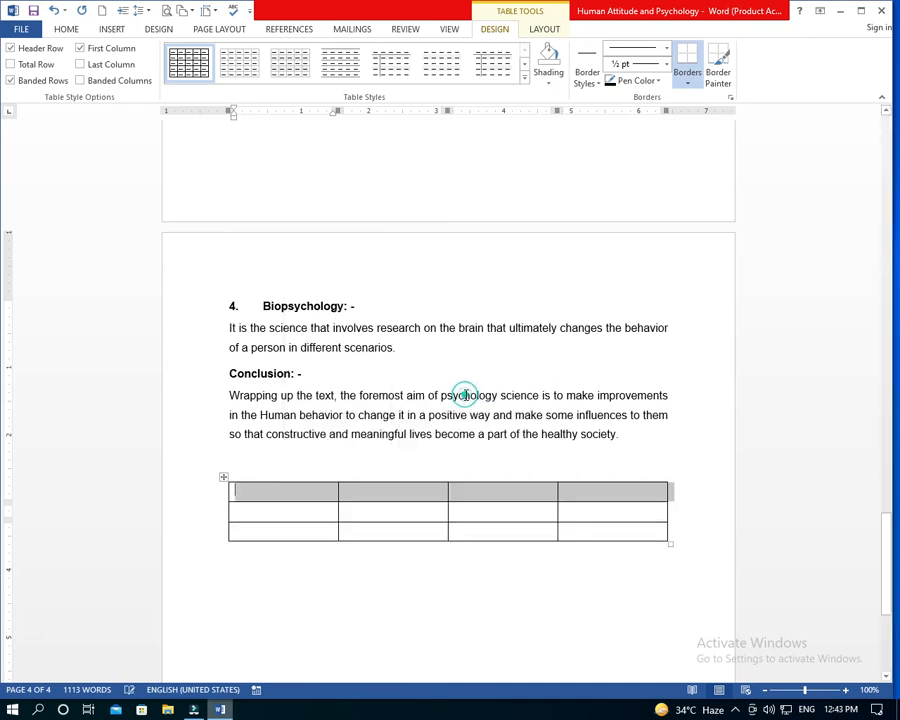
With the whole new top row selected, insert columns to the left of the existing table columns.
{"action": "right_click", "coordinate": [279, 494]}
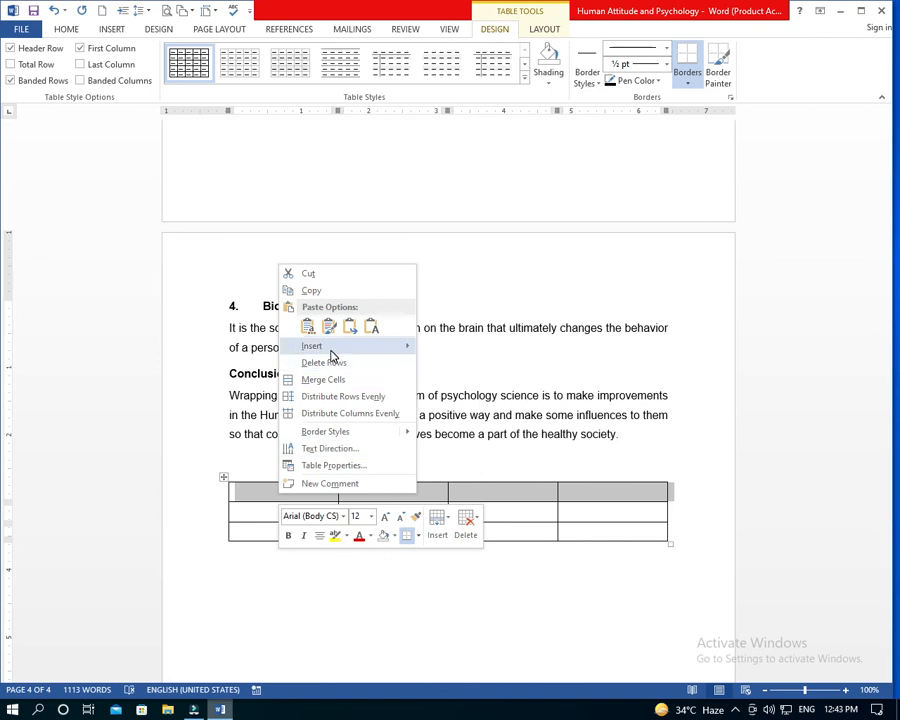
{"action": "mouse_move", "coordinate": [372, 352]}
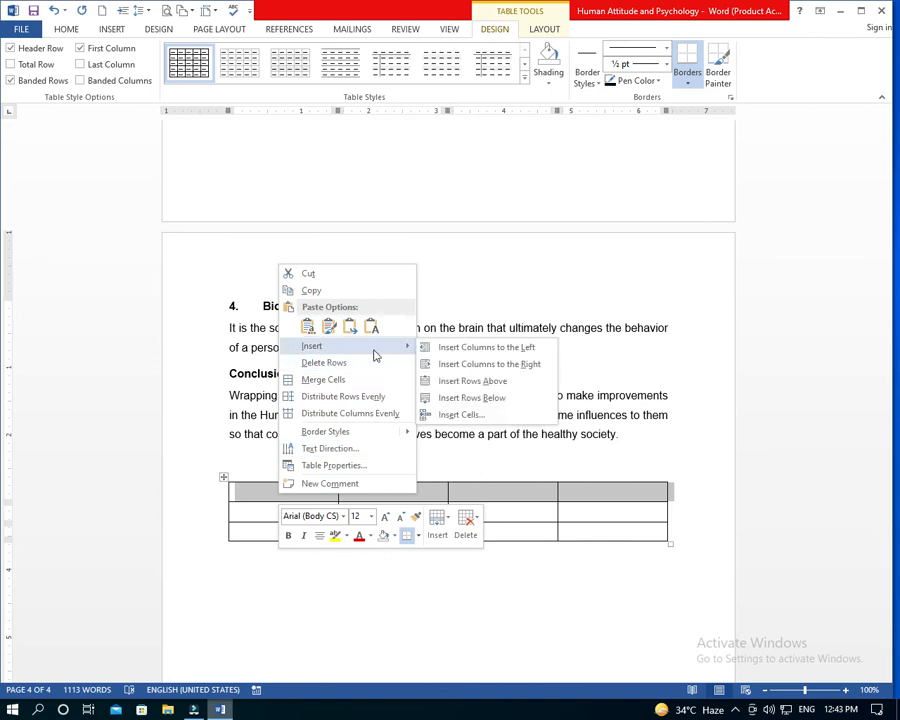
{"action": "left_click", "coordinate": [508, 351]}
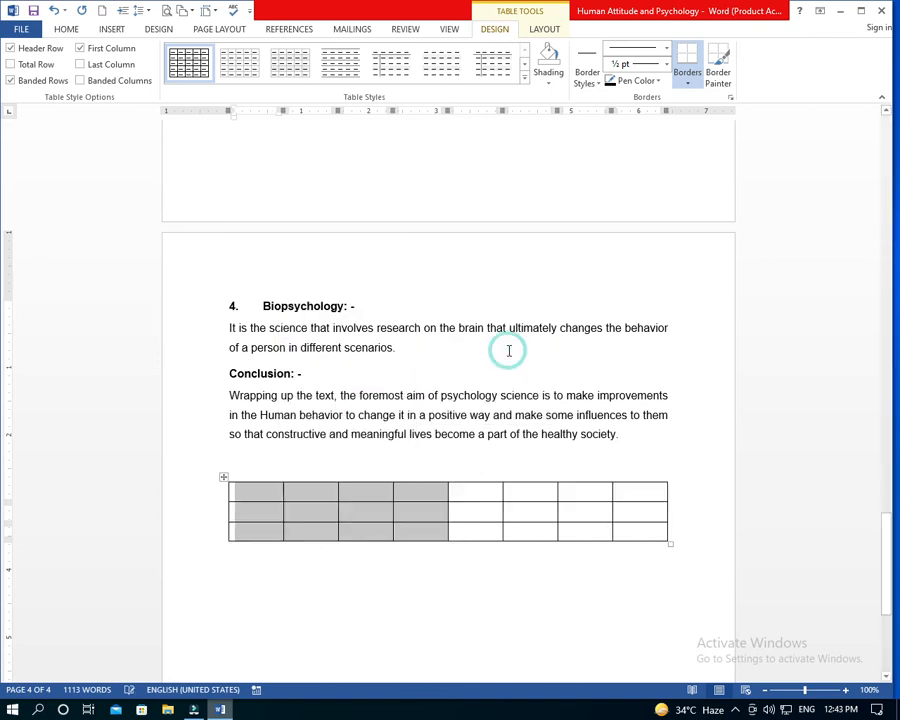
Undo the column, row and table insertions, and start an empty line below the Conclusion paragraph.
{"action": "left_click", "coordinate": [404, 616]}
{"action": "key", "text": "ctrl+z"}
{"action": "key", "text": "ctrl+z"}
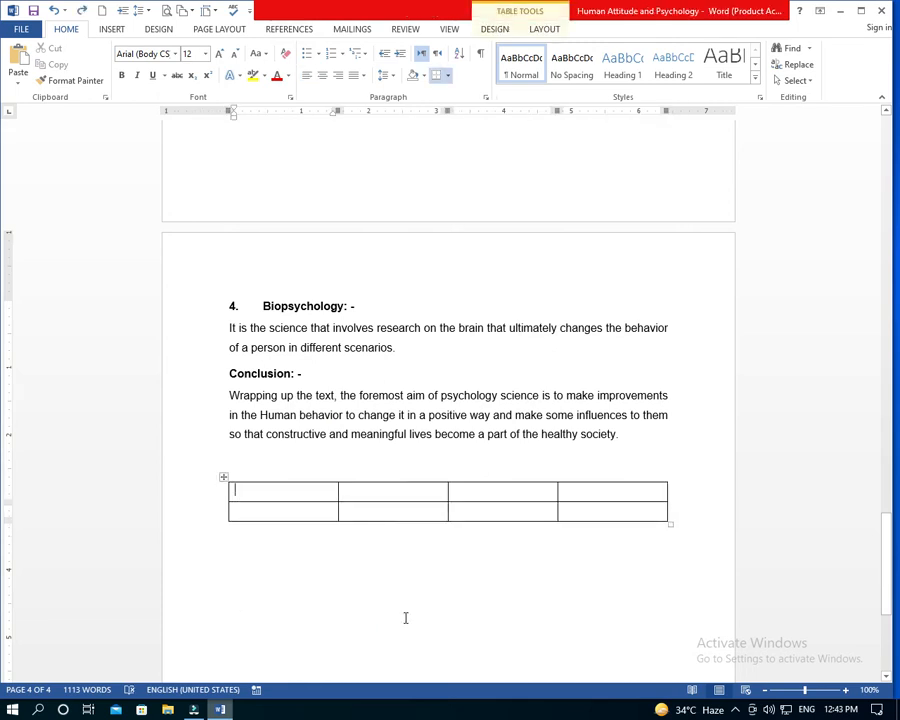
{"action": "key", "text": "ctrl+z"}
{"action": "key", "text": "Return"}
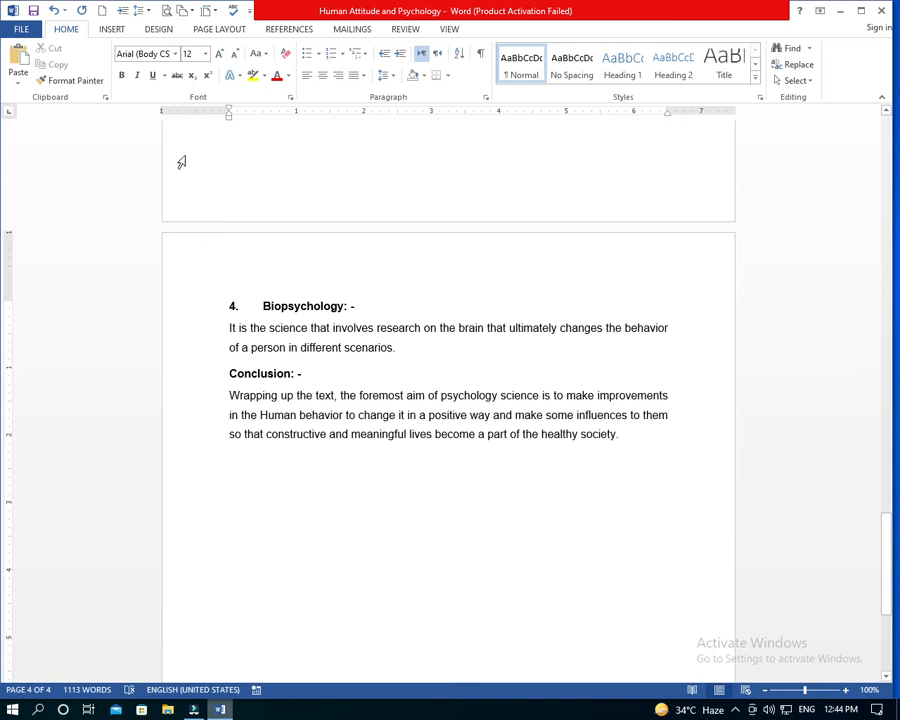
Insert the picture "WhatsApp Image 2022-04-26 at 5.06.43 PM" from the Downloads folder below the Conclusion paragraph.
{"action": "left_click", "coordinate": [112, 30]}
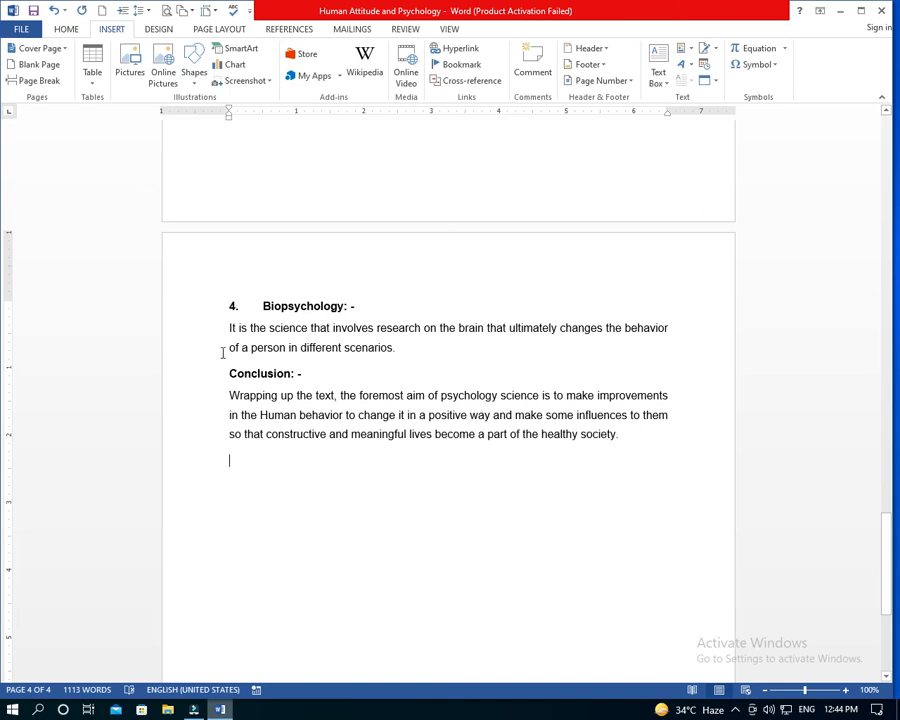
{"action": "scroll", "coordinate": [210, 300], "scroll_direction": "up", "scroll_amount": 1}
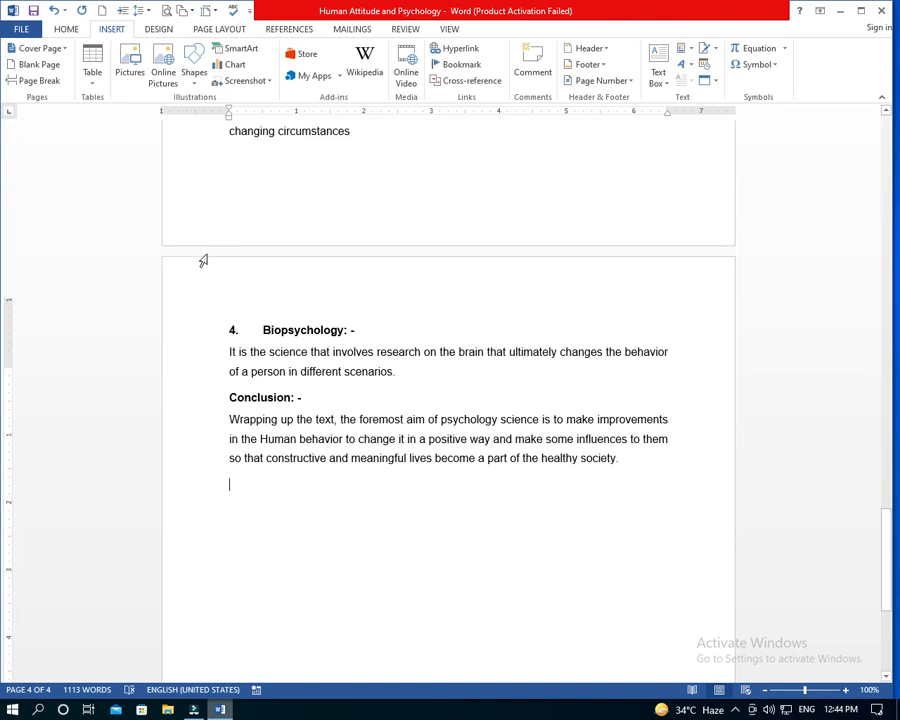
{"action": "left_click", "coordinate": [136, 84]}
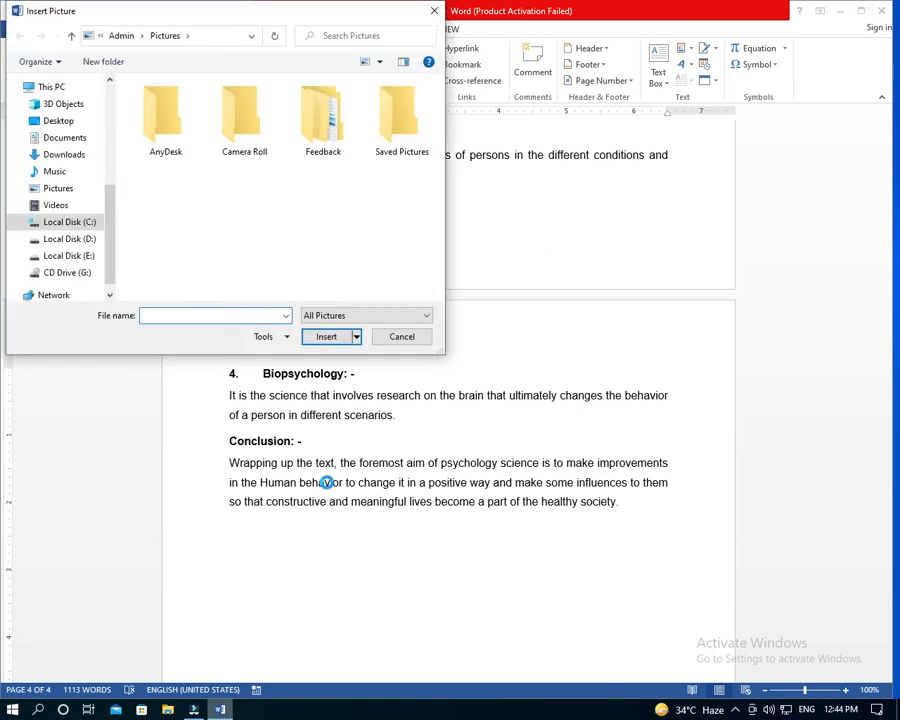
{"action": "left_click", "coordinate": [60, 120]}
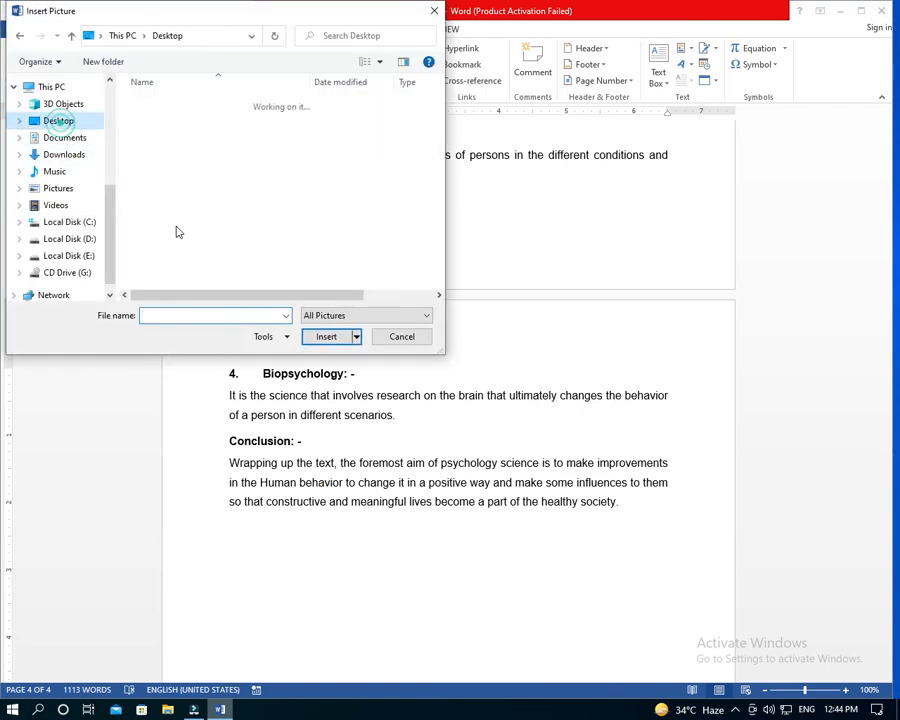
{"action": "left_click", "coordinate": [68, 138]}
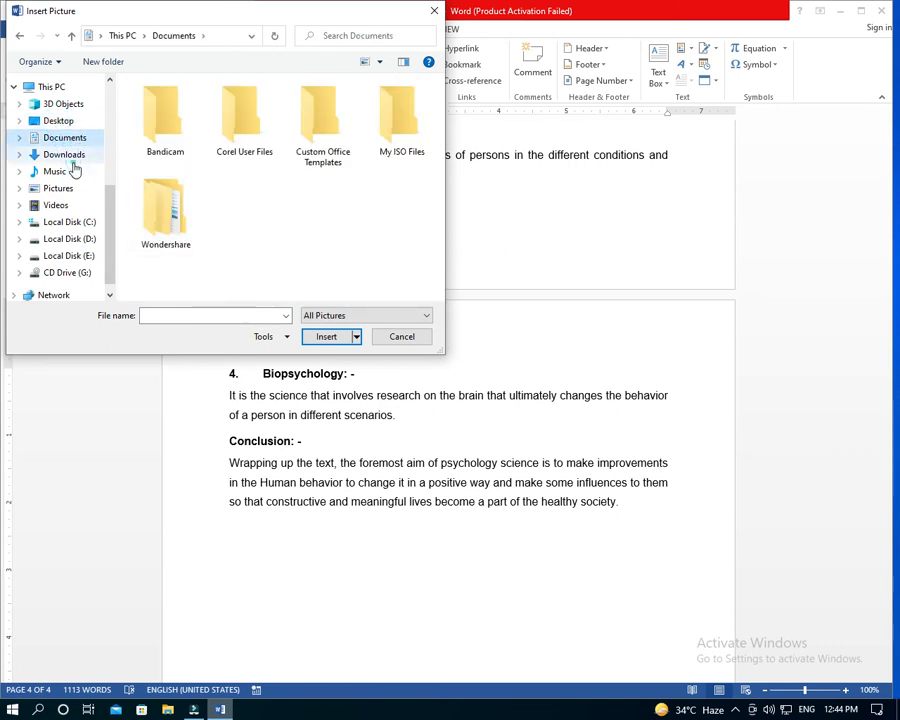
{"action": "left_click", "coordinate": [66, 155]}
{"action": "left_click", "coordinate": [188, 106]}
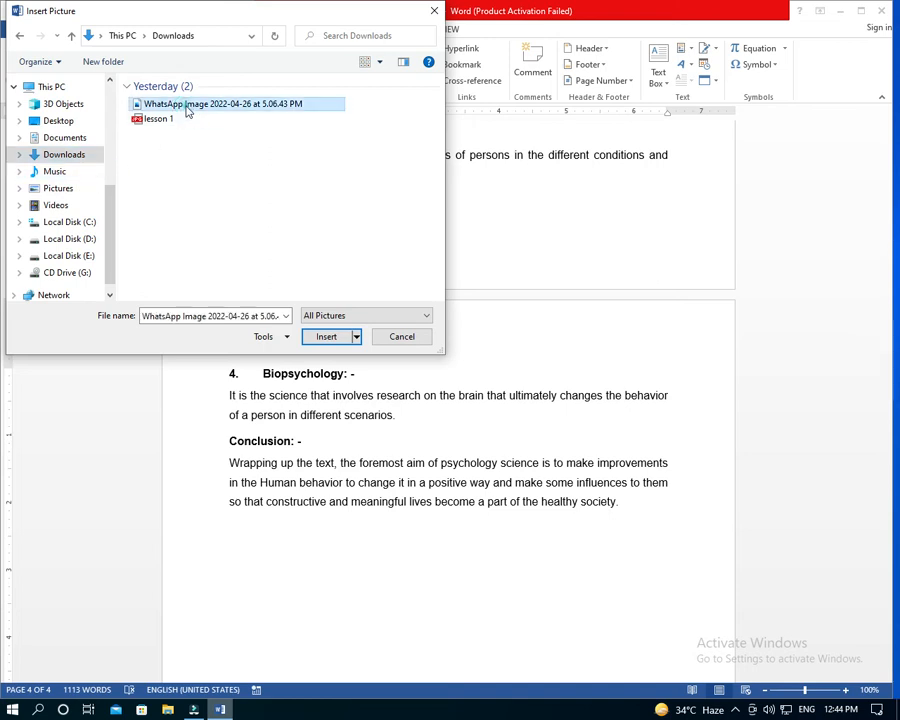
{"action": "left_click", "coordinate": [320, 336]}
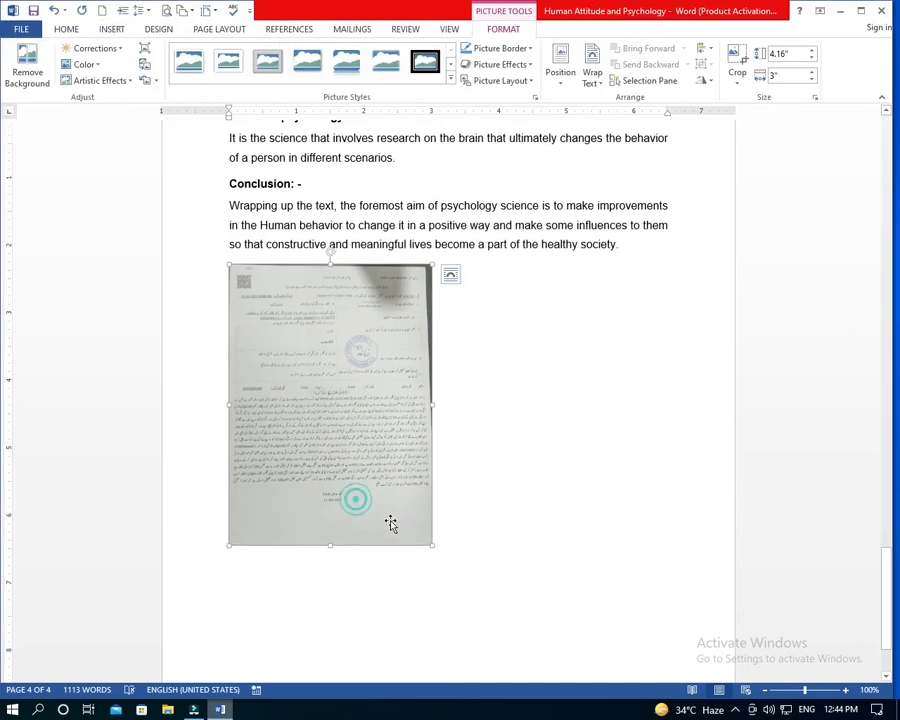
Shrink the inserted picture proportionally to about 1.59" high and 1.15" wide.
{"action": "left_click_drag", "start_coordinate": [432, 545], "coordinate": [300, 374]}
{"action": "scroll", "coordinate": [306, 462], "scroll_direction": "up", "scroll_amount": 3}
{"action": "scroll", "coordinate": [302, 440], "scroll_direction": "down", "scroll_amount": 2}
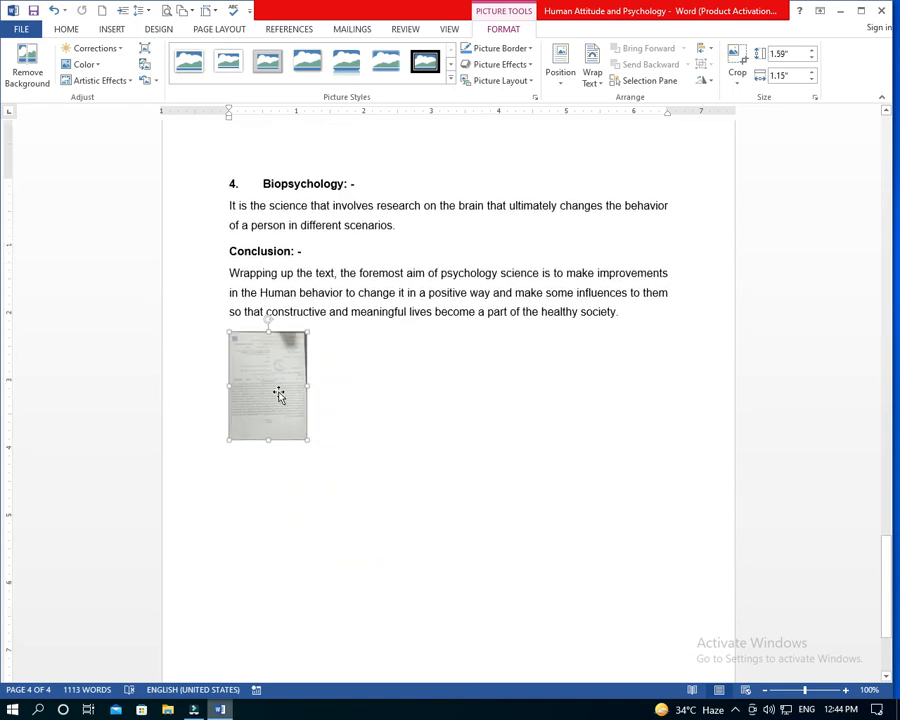
Set the picture's text wrapping to In Front of Text and move it to the blank area lower on the page.
{"action": "left_click", "coordinate": [68, 32]}
{"action": "left_click", "coordinate": [110, 30]}
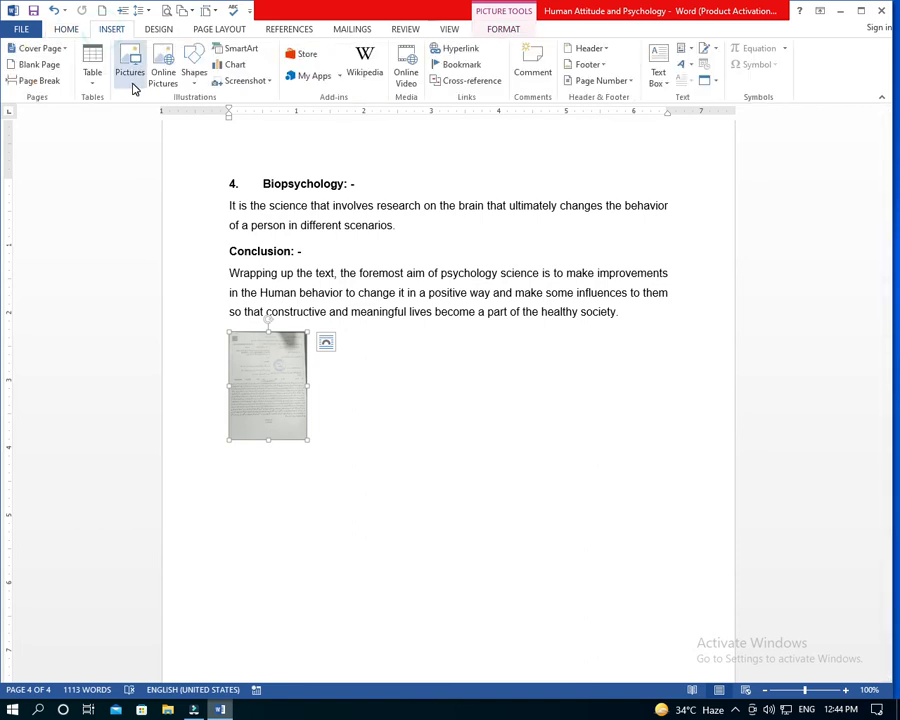
{"action": "left_click", "coordinate": [258, 368]}
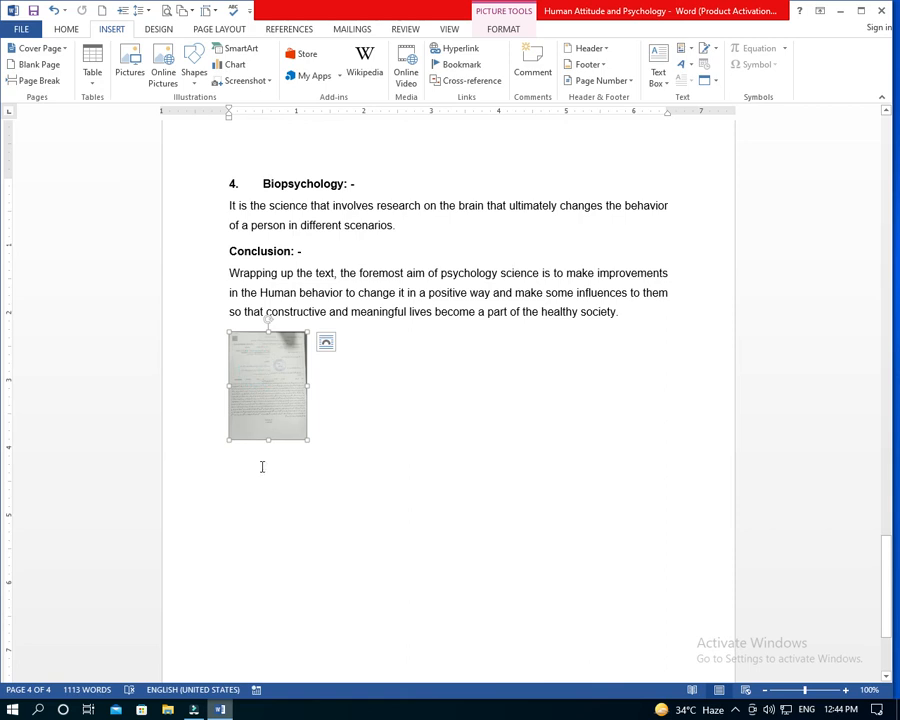
{"action": "right_click", "coordinate": [254, 403]}
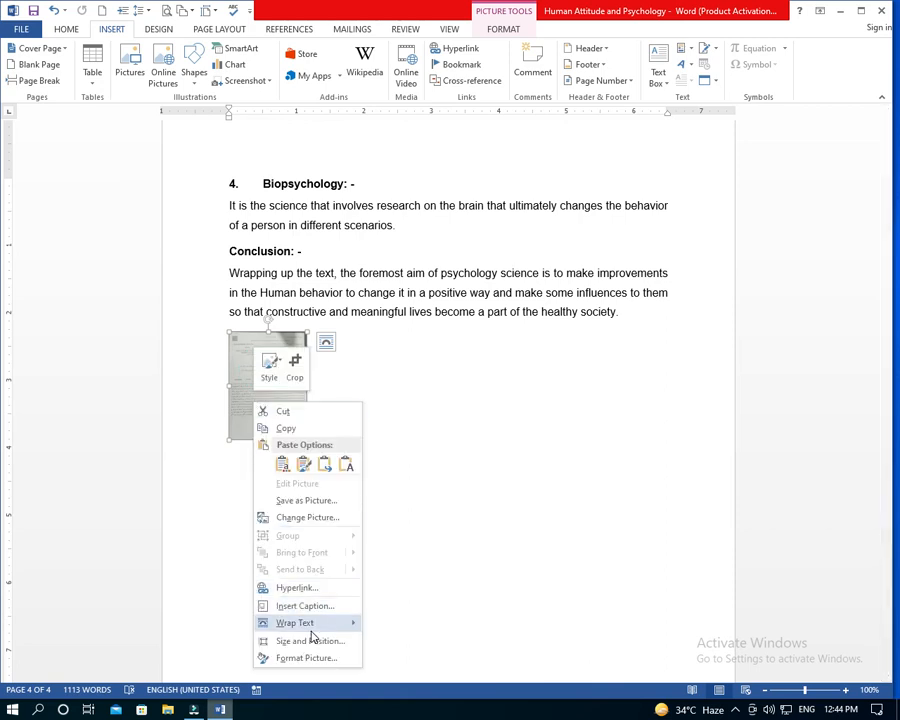
{"action": "mouse_move", "coordinate": [311, 630]}
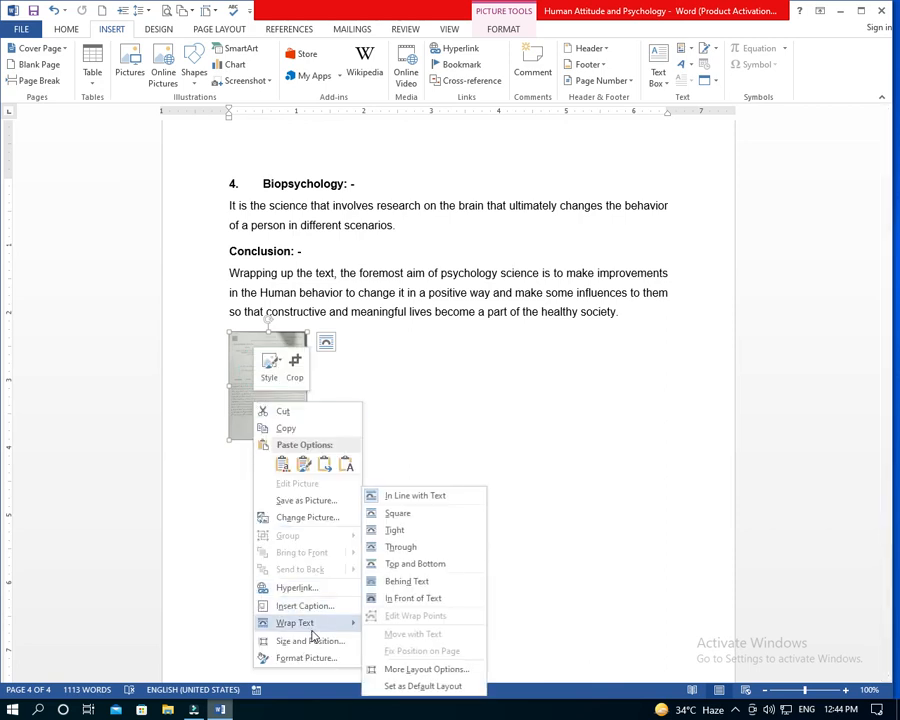
{"action": "left_click", "coordinate": [402, 597]}
{"action": "left_click_drag", "start_coordinate": [264, 428], "coordinate": [304, 503]}
Set the picture's wrapping to Behind Text over the Conclusion paragraph, and delete the picture.
{"action": "right_click", "coordinate": [304, 503]}
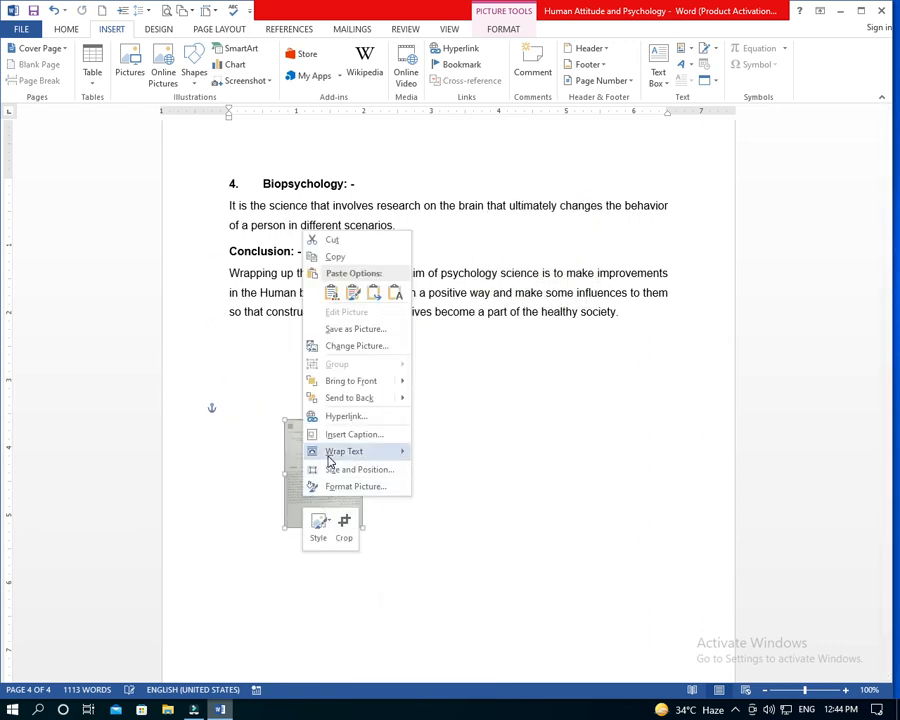
{"action": "mouse_move", "coordinate": [330, 452]}
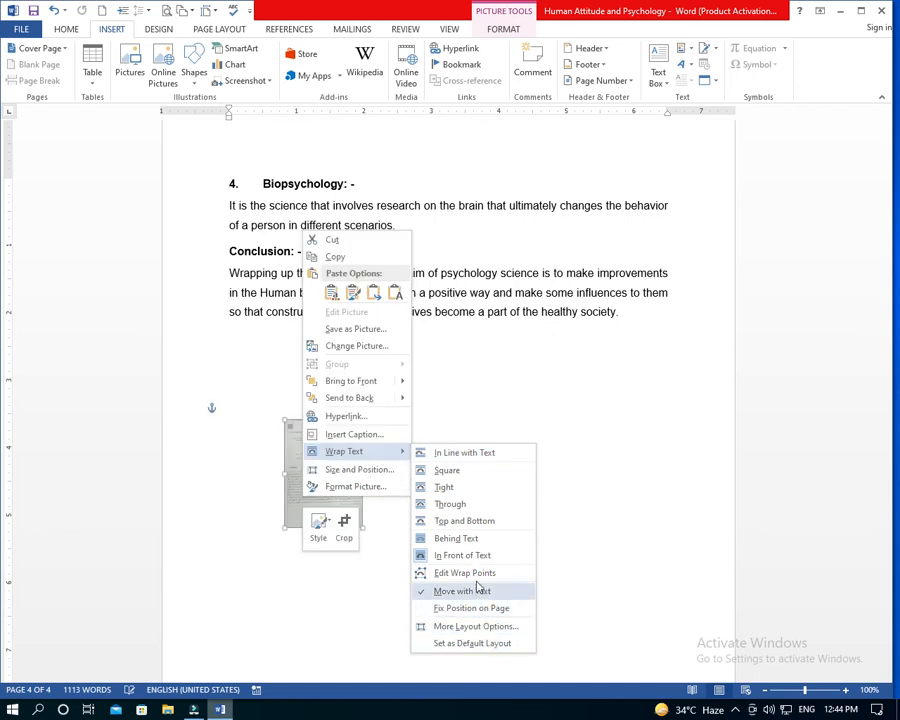
{"action": "left_click", "coordinate": [472, 538]}
{"action": "left_click_drag", "start_coordinate": [329, 493], "coordinate": [431, 316]}
{"action": "key", "text": "Delete"}
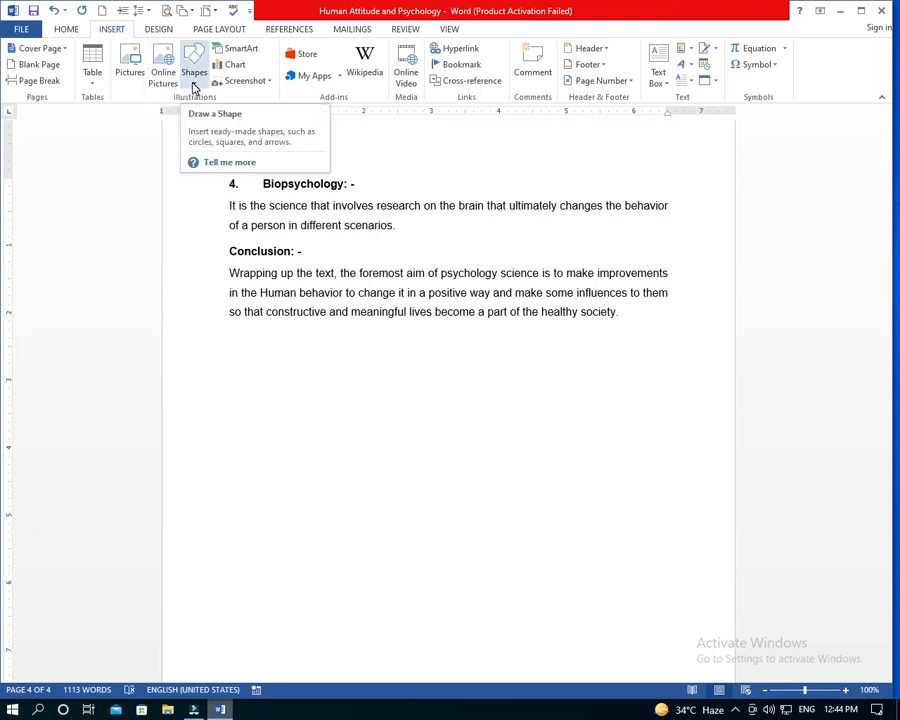
Insert a Multiply shape, 1" by 1", in the blank area below the Conclusion paragraph.
{"action": "left_click", "coordinate": [193, 86]}
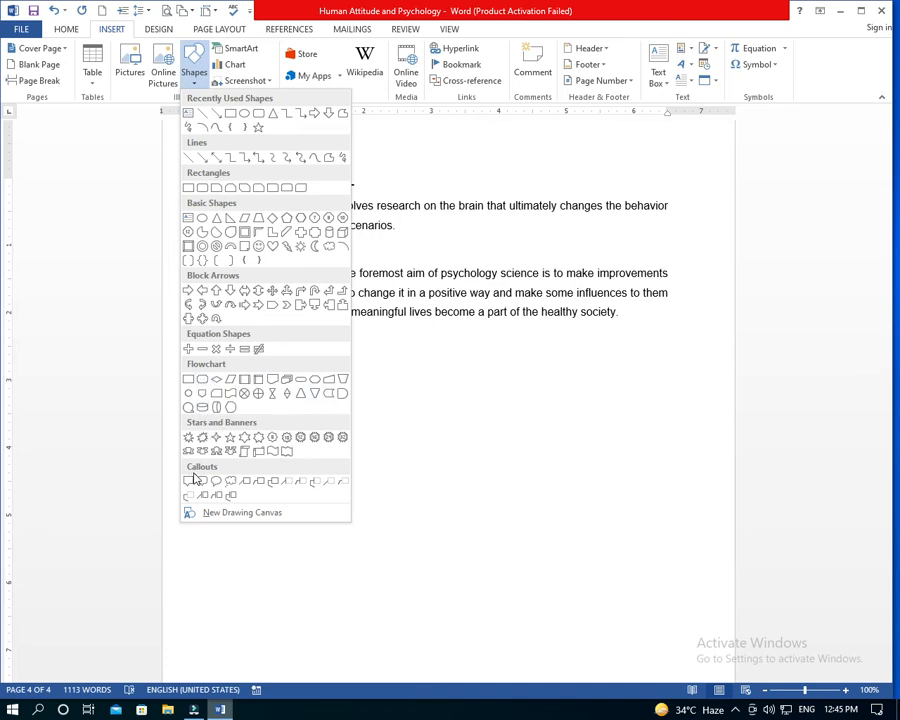
{"action": "left_click", "coordinate": [216, 348]}
{"action": "left_click", "coordinate": [320, 394]}
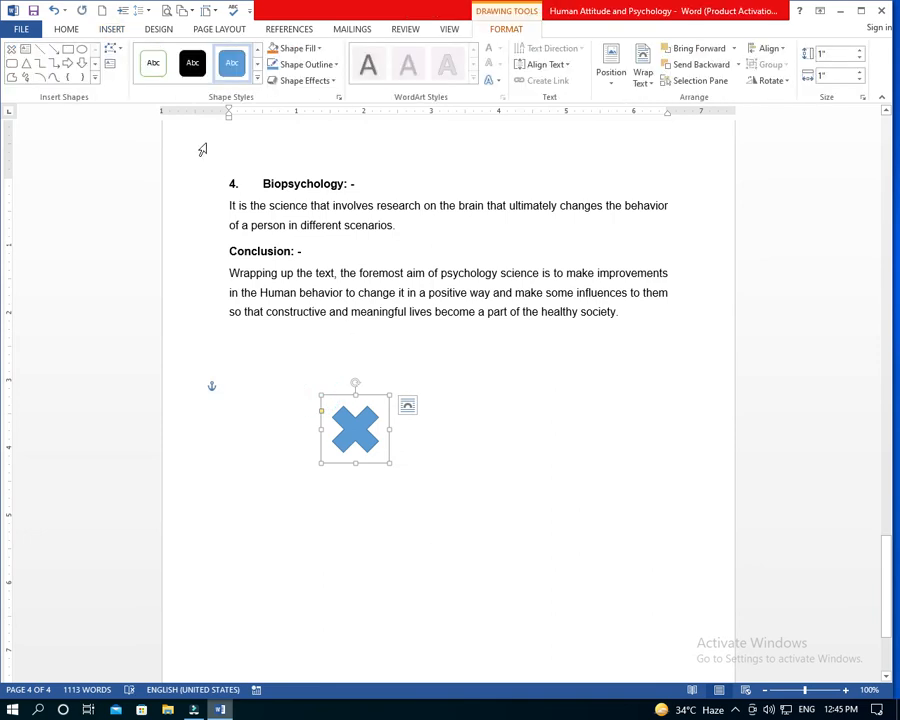
Insert a "No" symbol shape, 1" by 1", below and to the right of the Multiply shape.
{"action": "left_click", "coordinate": [106, 31]}
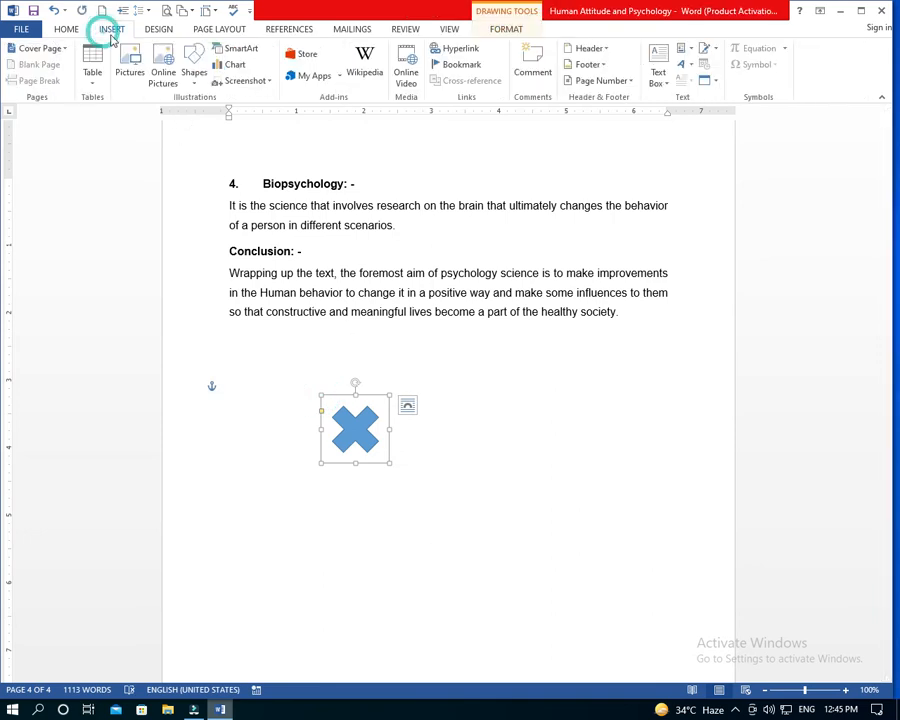
{"action": "left_click", "coordinate": [186, 76]}
{"action": "left_click", "coordinate": [228, 244]}
{"action": "left_click", "coordinate": [491, 467]}
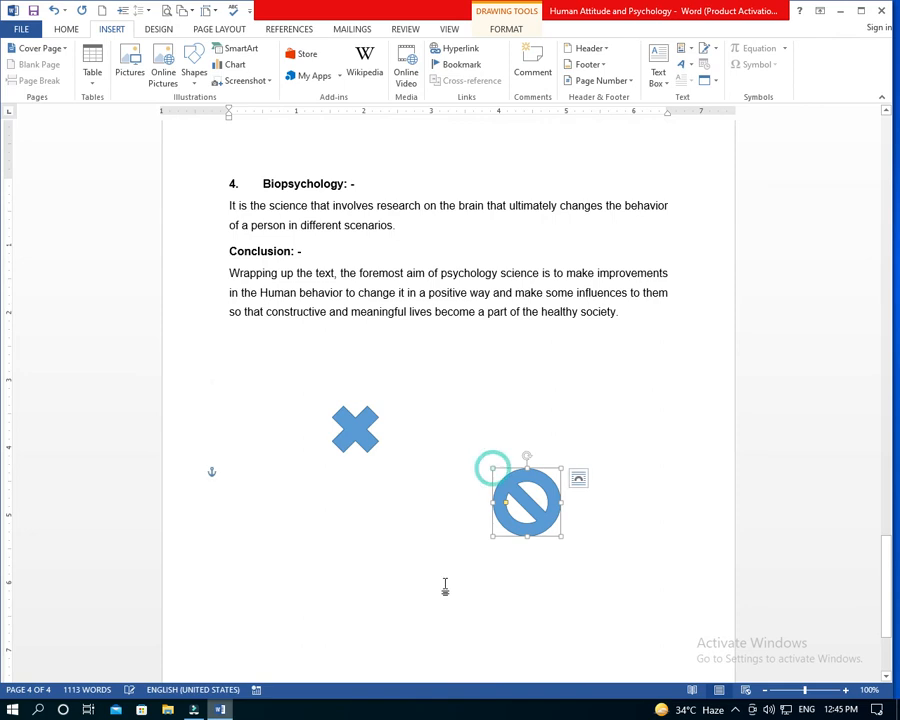
Move the "No" symbol and the Multiply shape directly under the Conclusion paragraph, with the Multiply shape at the left margin.
{"action": "left_click", "coordinate": [552, 530]}
{"action": "left_click", "coordinate": [538, 514]}
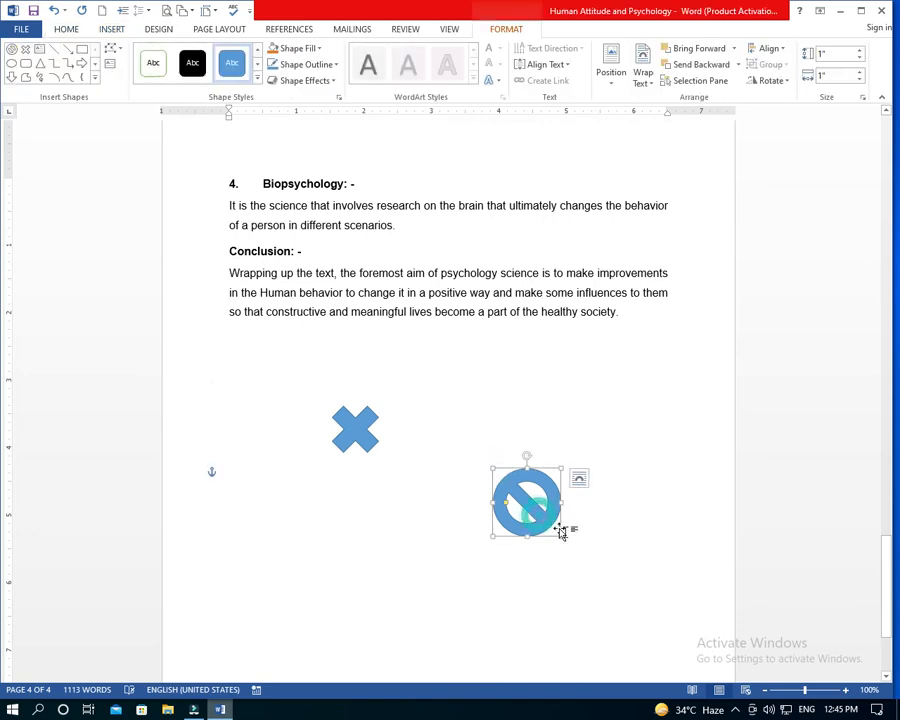
{"action": "left_click_drag", "start_coordinate": [561, 535], "coordinate": [460, 384]}
{"action": "left_click", "coordinate": [352, 440]}
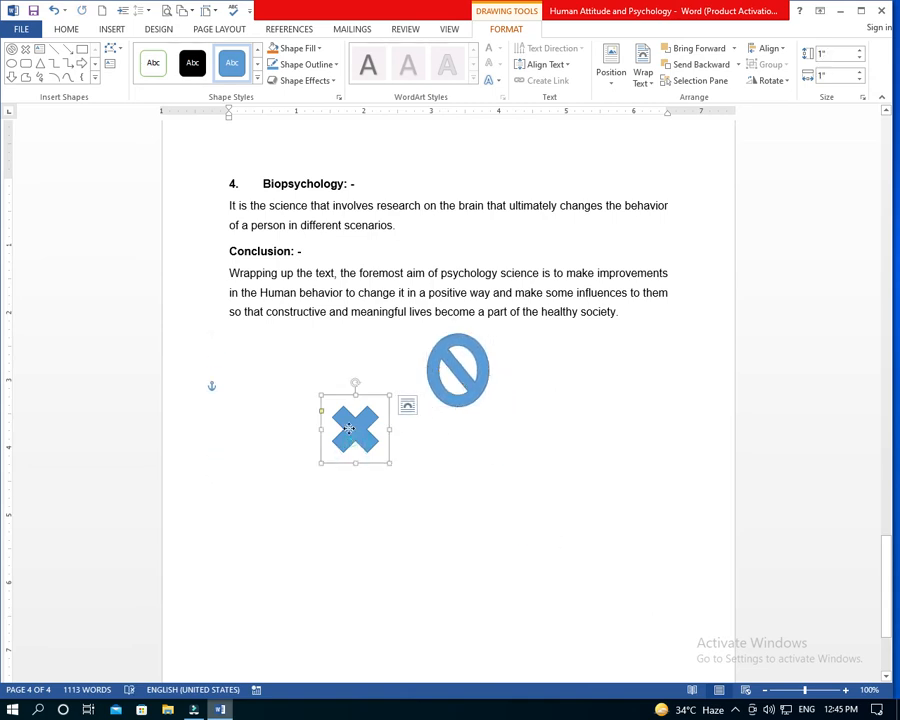
{"action": "left_click_drag", "start_coordinate": [352, 440], "coordinate": [258, 379]}
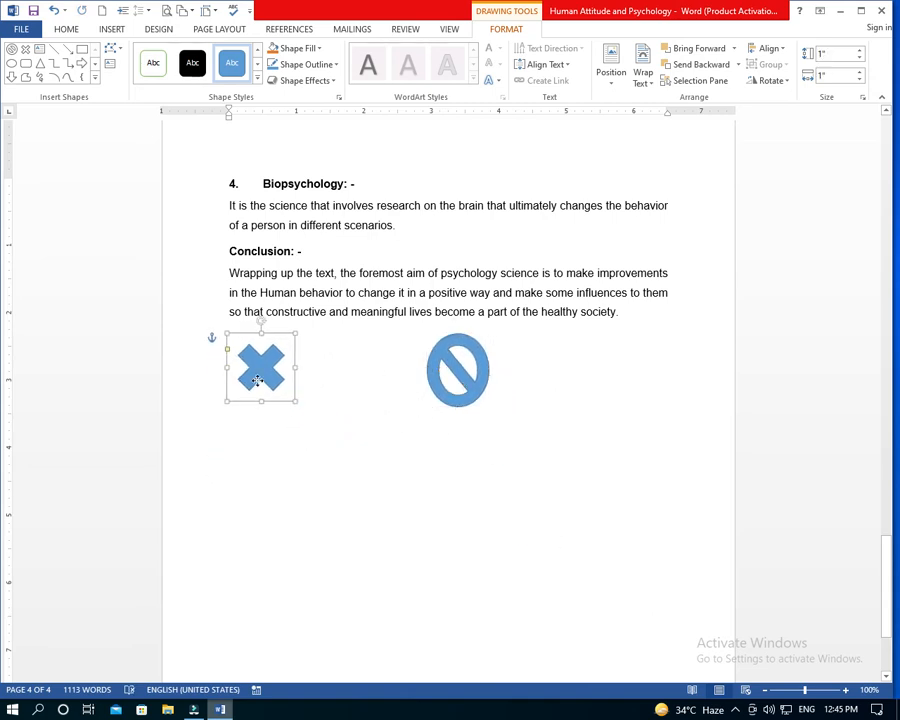
Insert a Smiley Face below the two shapes, resize it to about 1.09" high and 0.95" wide, and delete it.
{"action": "left_click", "coordinate": [109, 30]}
{"action": "left_click", "coordinate": [194, 66]}
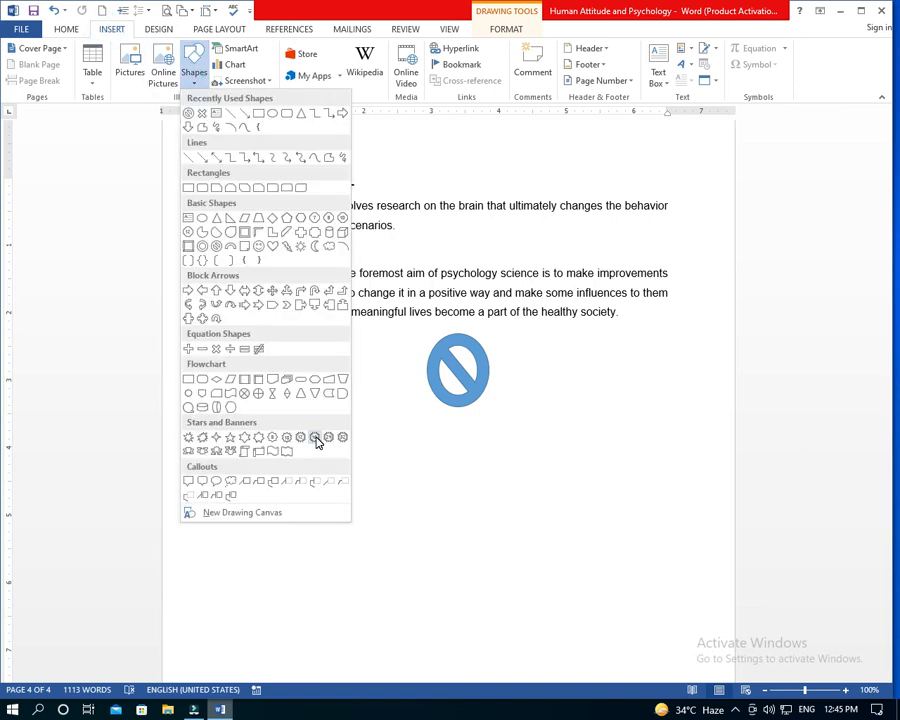
{"action": "left_click", "coordinate": [252, 260]}
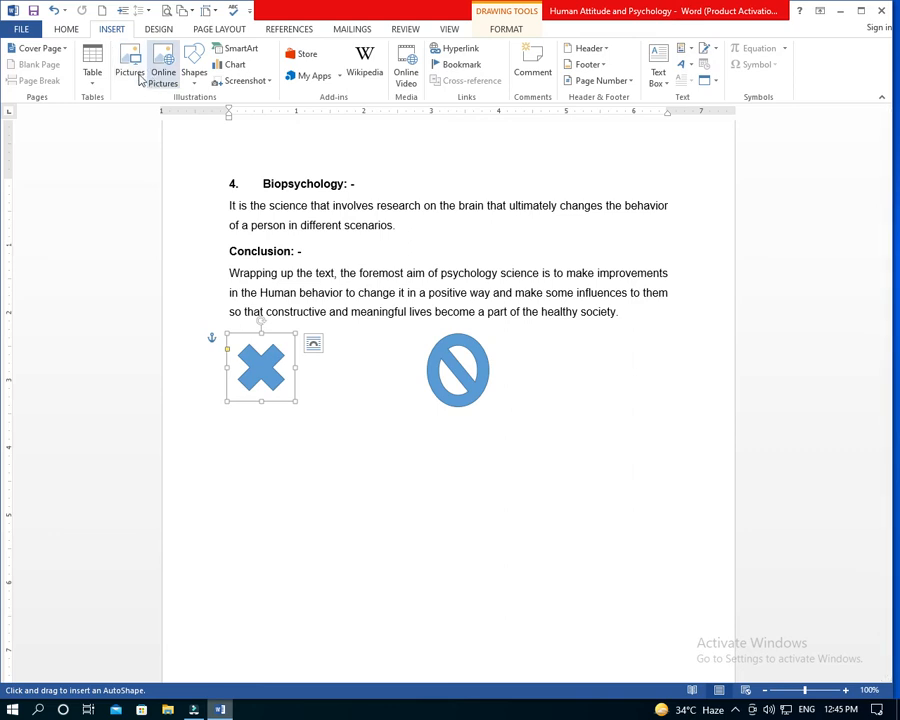
{"action": "left_click", "coordinate": [192, 72]}
{"action": "left_click", "coordinate": [258, 245]}
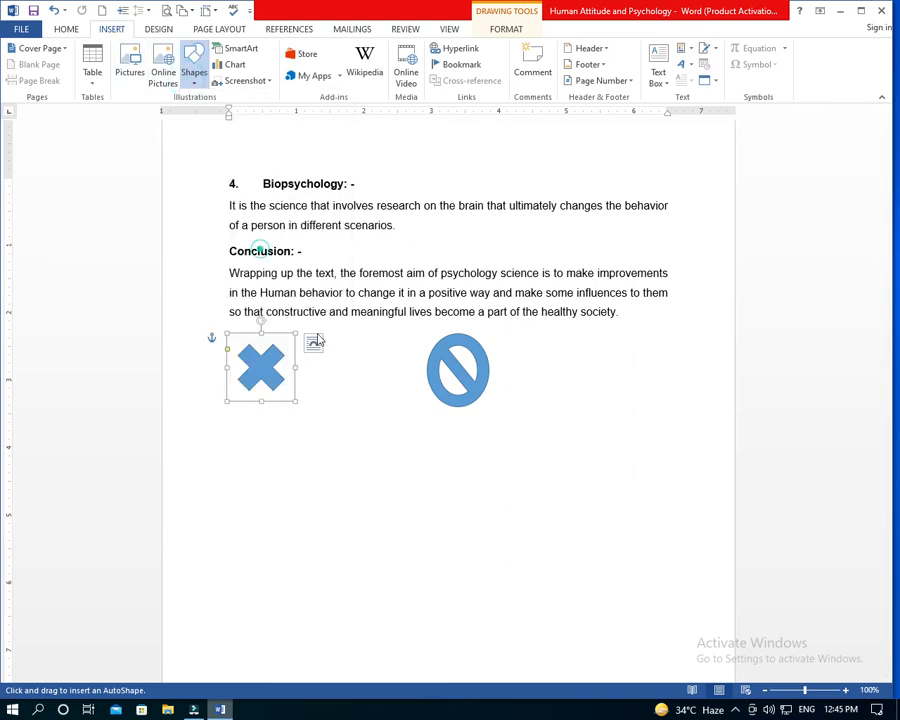
{"action": "left_click", "coordinate": [390, 450]}
{"action": "mouse_move", "coordinate": [459, 520]}
{"action": "left_mouse_down"}
{"action": "mouse_move", "coordinate": [568, 647]}
{"action": "mouse_move", "coordinate": [400, 486]}
{"action": "mouse_move", "coordinate": [455, 524]}
{"action": "left_mouse_up"}
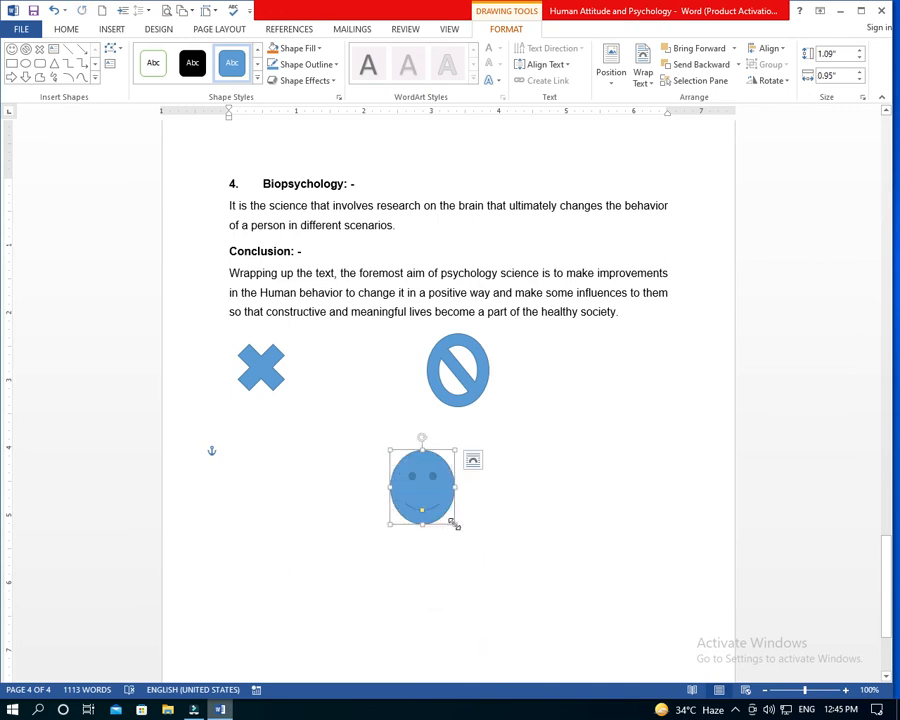
{"action": "key", "text": "Delete"}
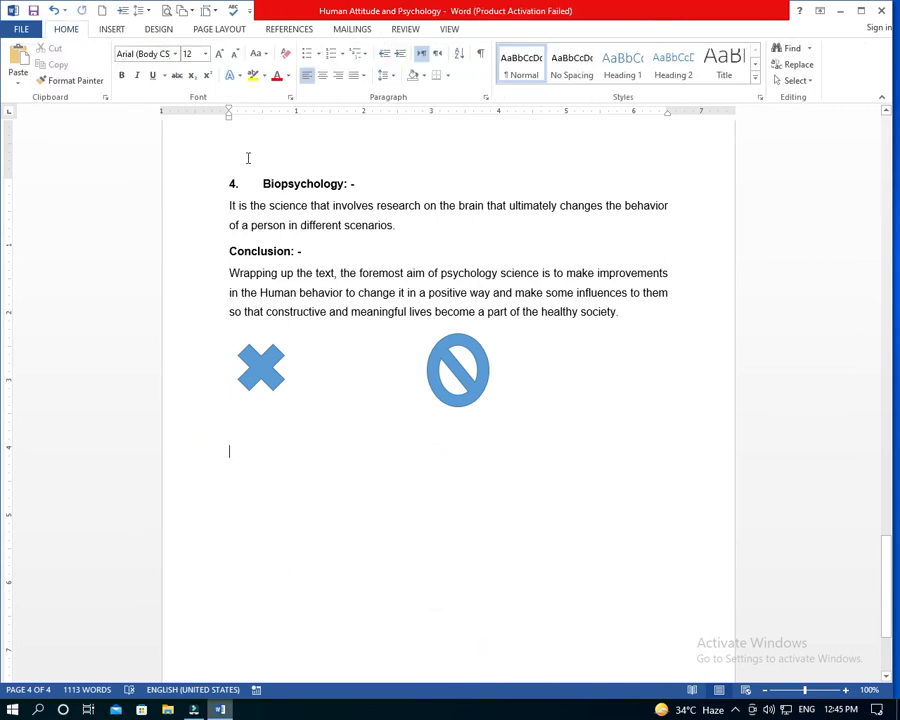
Insert a Double Brace shape about 1" high and 1.17" wide below the two shapes, and delete it.
{"action": "left_click", "coordinate": [113, 29]}
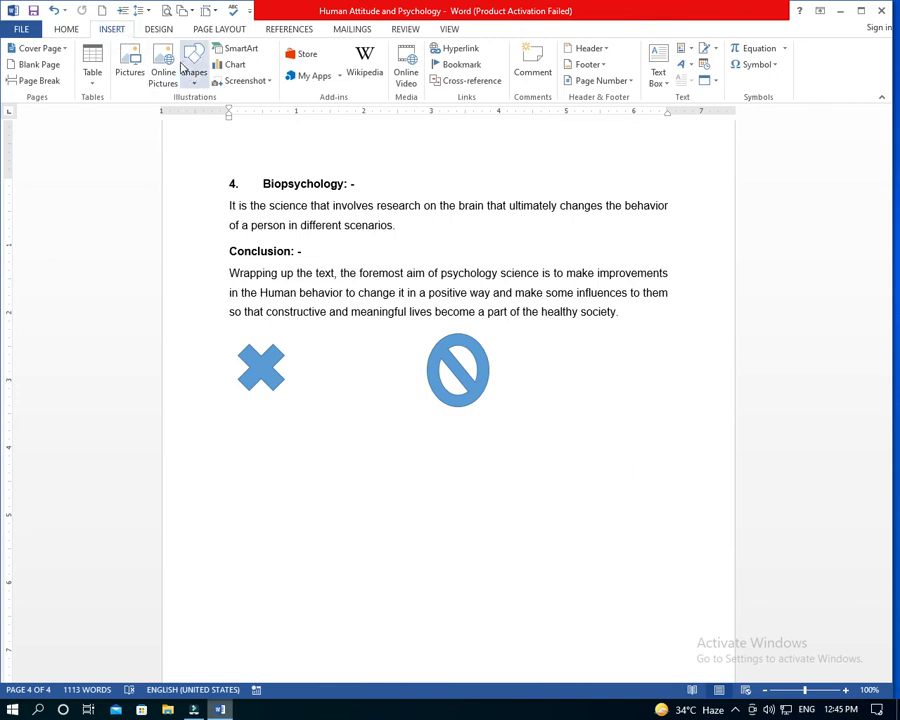
{"action": "left_click", "coordinate": [193, 68]}
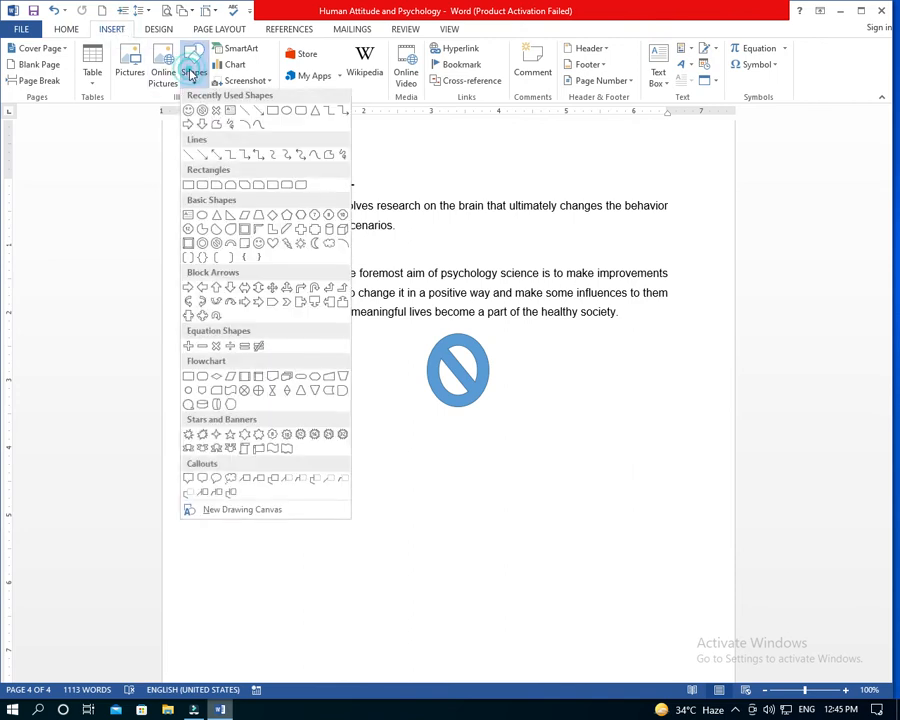
{"action": "left_click", "coordinate": [195, 263]}
{"action": "left_click", "coordinate": [368, 500]}
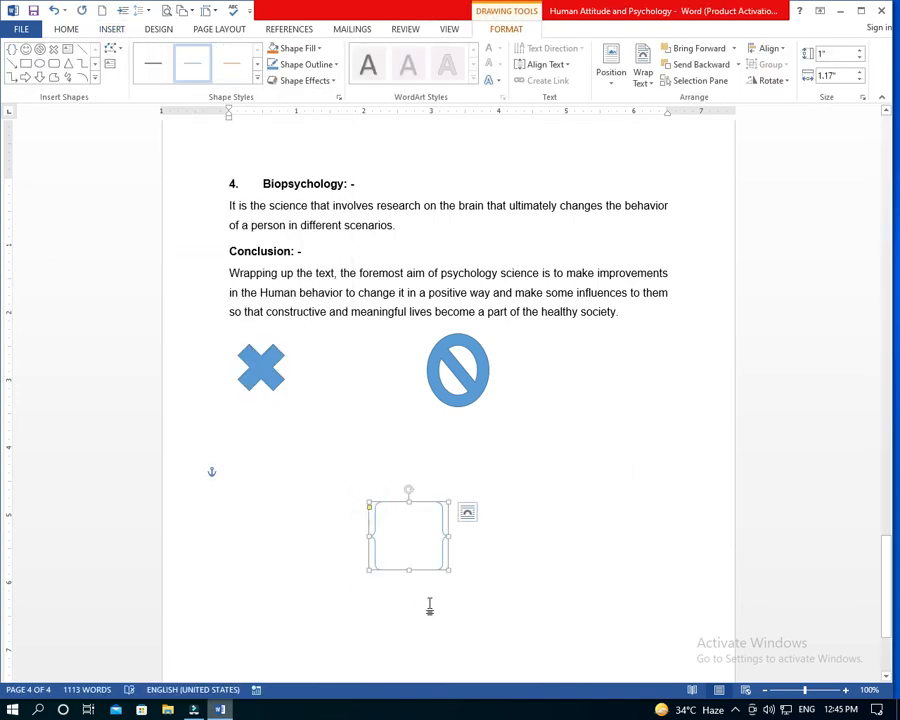
{"action": "left_click", "coordinate": [466, 590]}
{"action": "left_click", "coordinate": [404, 545]}
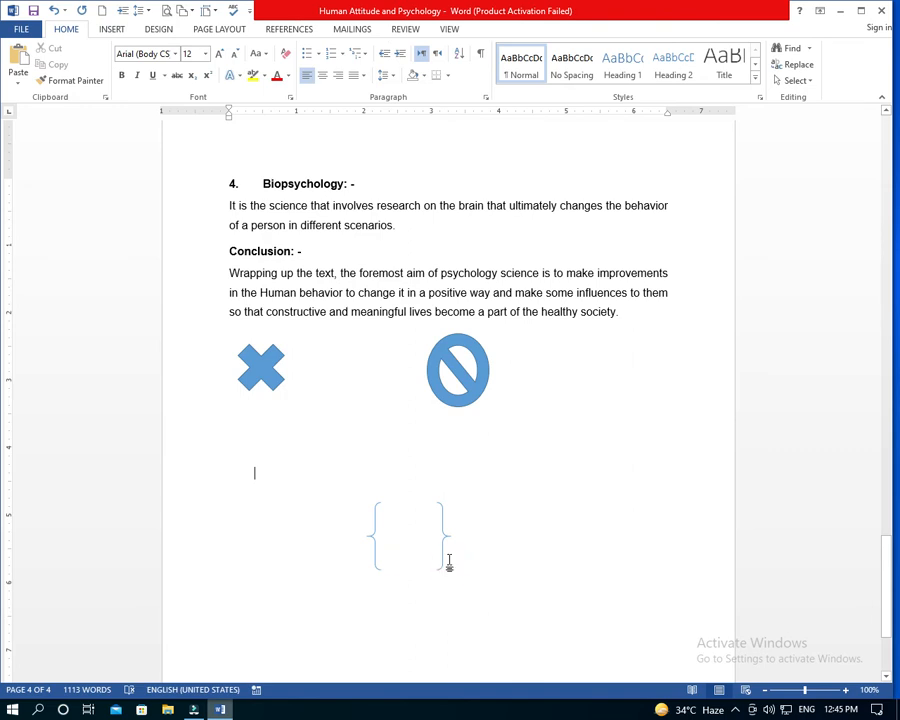
{"action": "left_click", "coordinate": [442, 556]}
{"action": "key", "text": "Delete"}
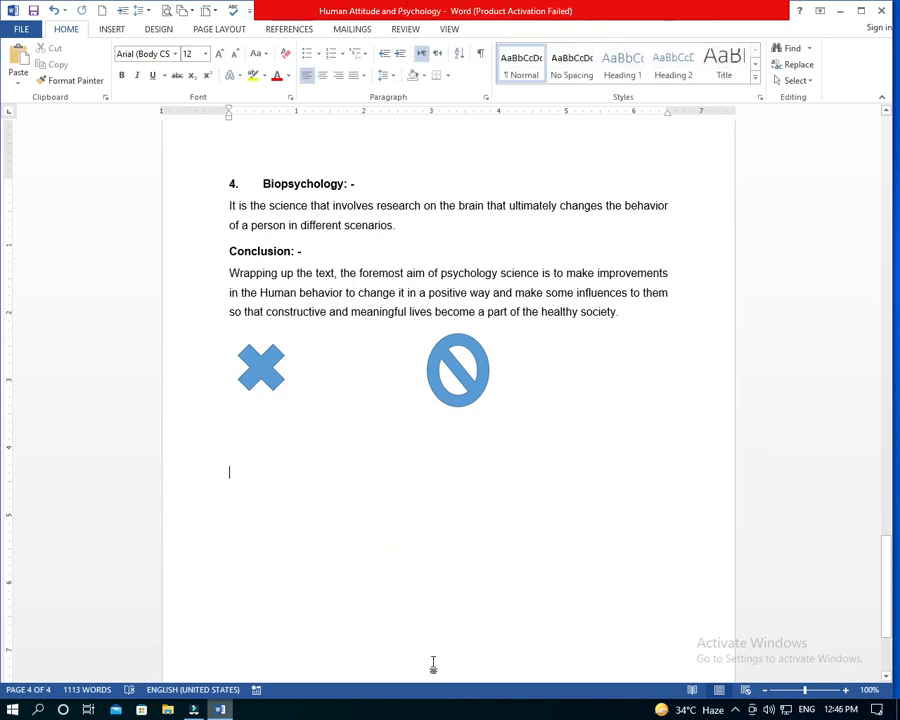
Delete the "No" symbol and the Multiply shape below the Conclusion paragraph.
{"action": "left_click", "coordinate": [474, 396]}
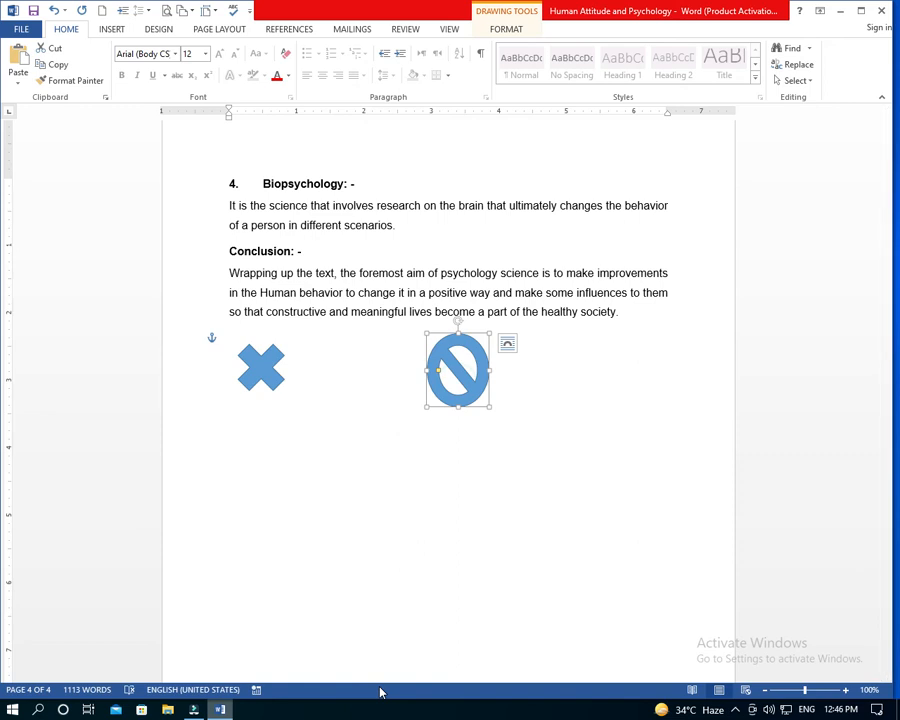
{"action": "key", "text": "Delete"}
{"action": "left_click", "coordinate": [261, 367]}
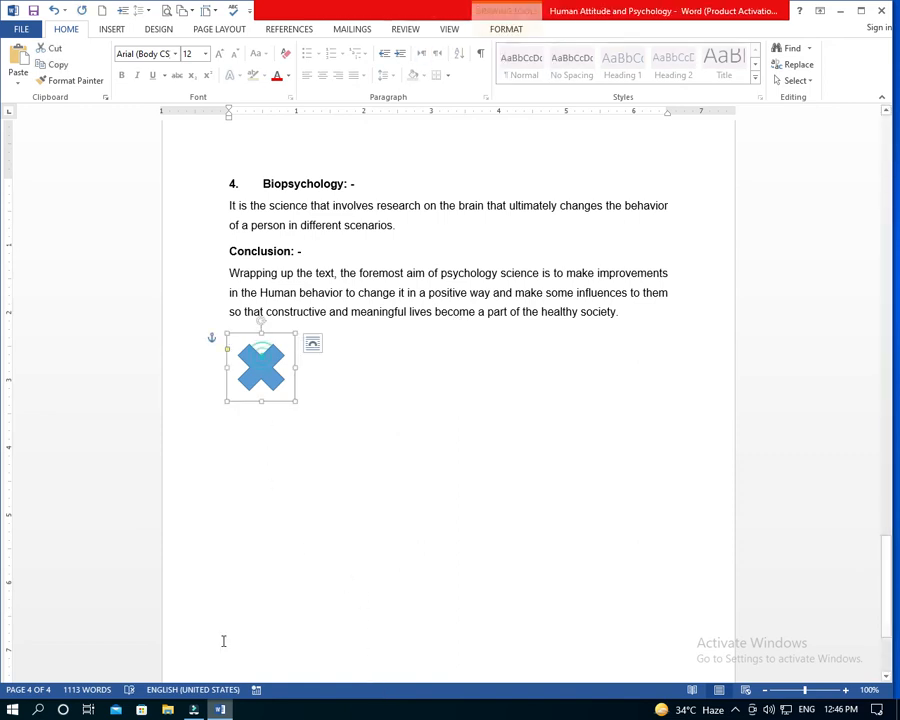
{"action": "key", "text": "Delete"}
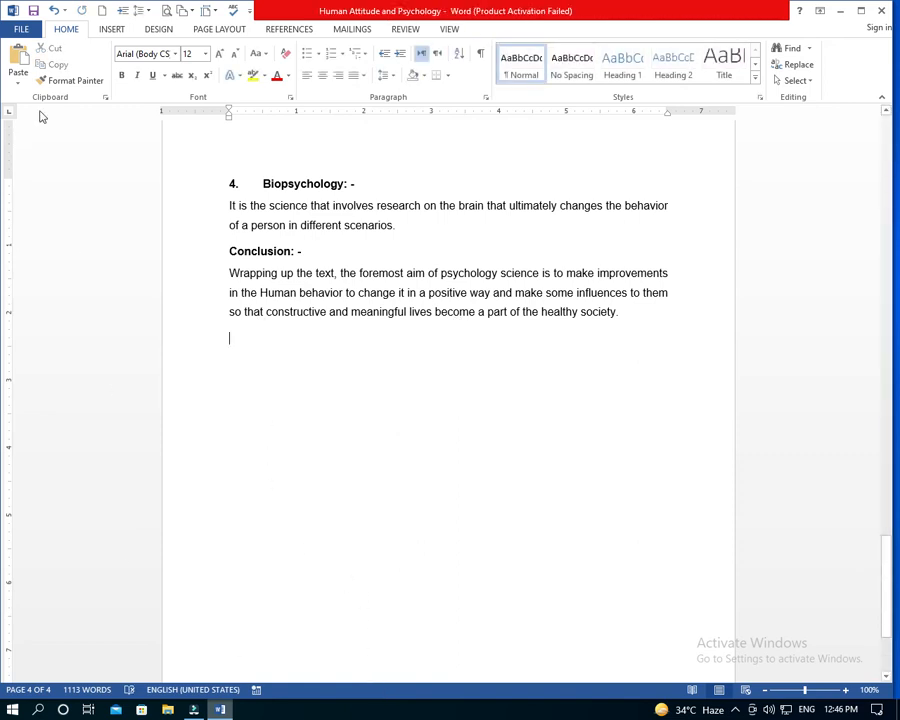
Place another preset shape in the blank area below the Conclusion paragraph, and undo the insertion.
{"action": "left_click", "coordinate": [113, 29]}
{"action": "left_click", "coordinate": [193, 76]}
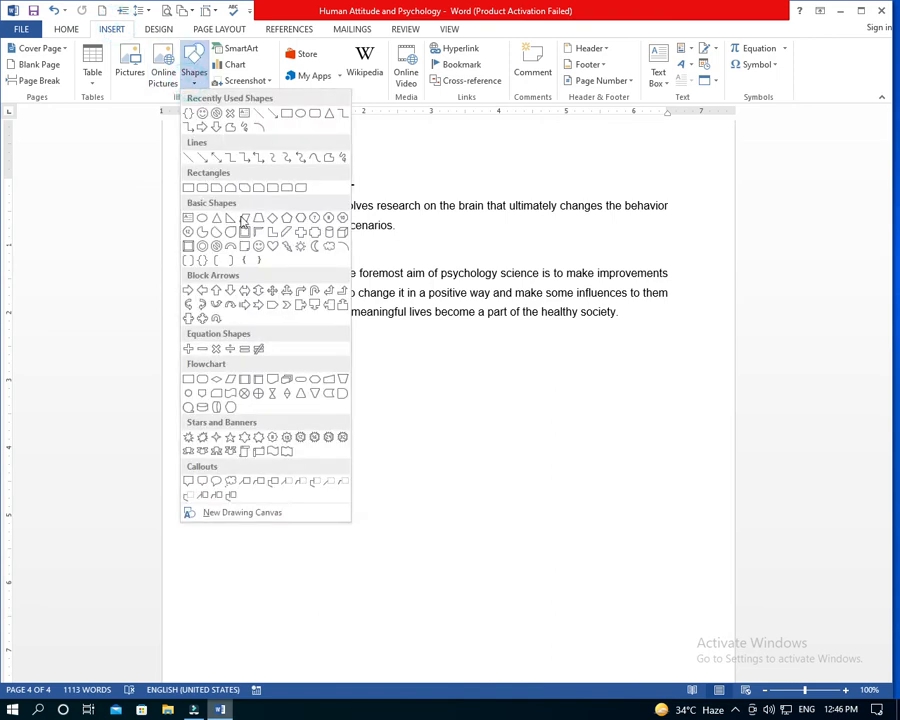
{"action": "left_click", "coordinate": [216, 437]}
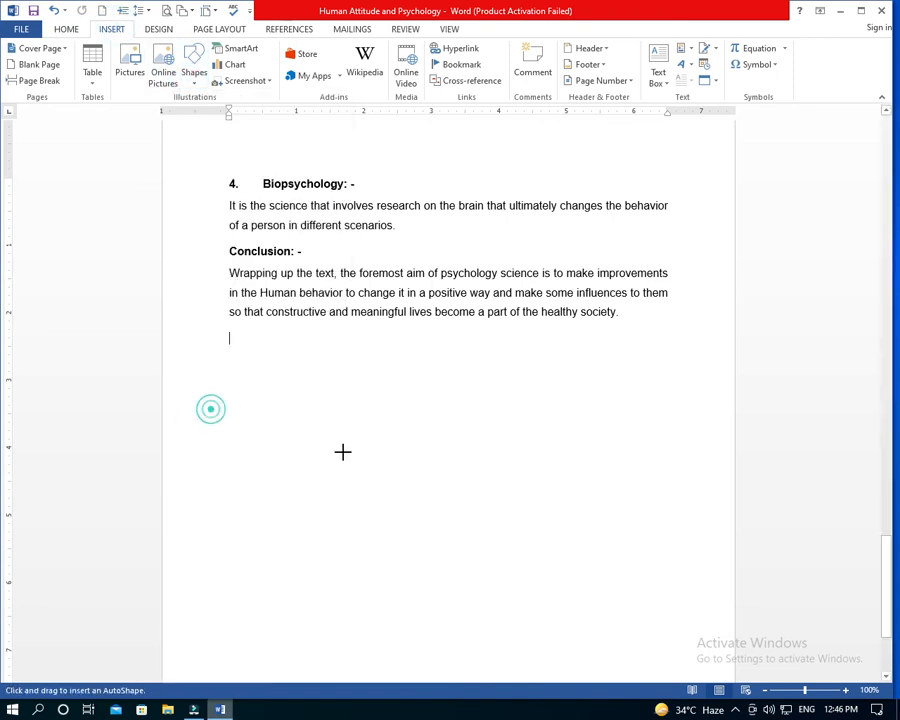
{"action": "left_click", "coordinate": [358, 453]}
{"action": "left_click", "coordinate": [314, 452]}
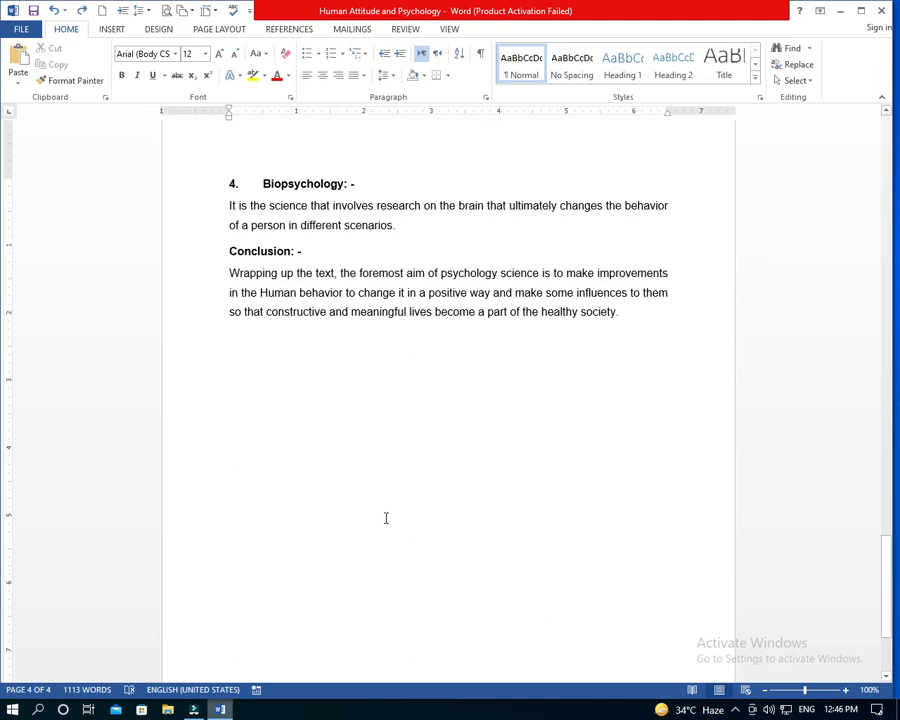
Browse the SmartArt categories and insert a Radial Cycle graphic from the Cycle category below the Conclusion paragraph.
{"action": "left_click", "coordinate": [112, 29]}
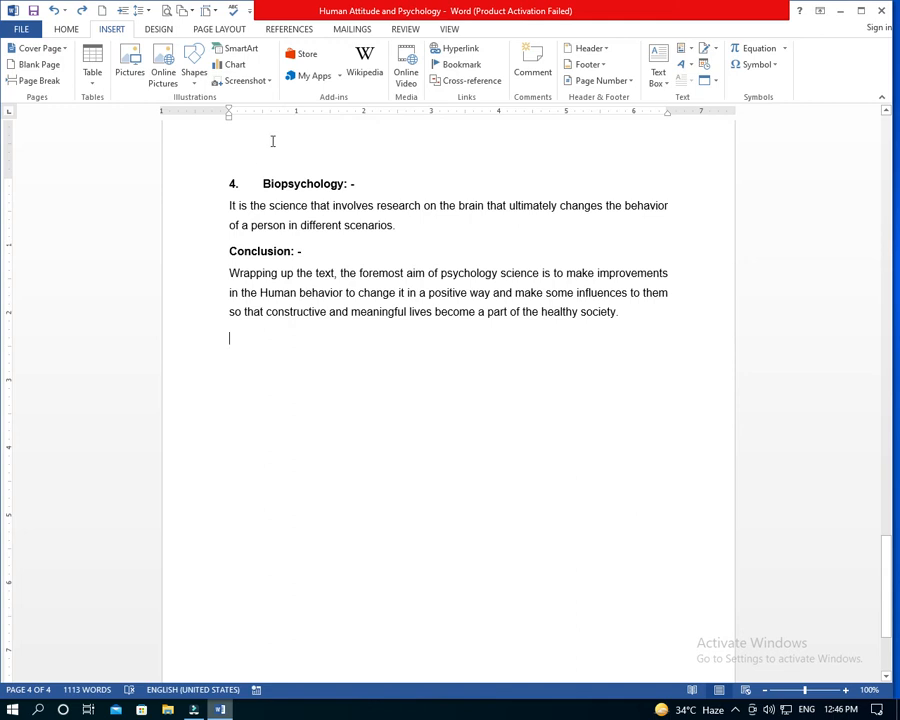
{"action": "left_click", "coordinate": [240, 50]}
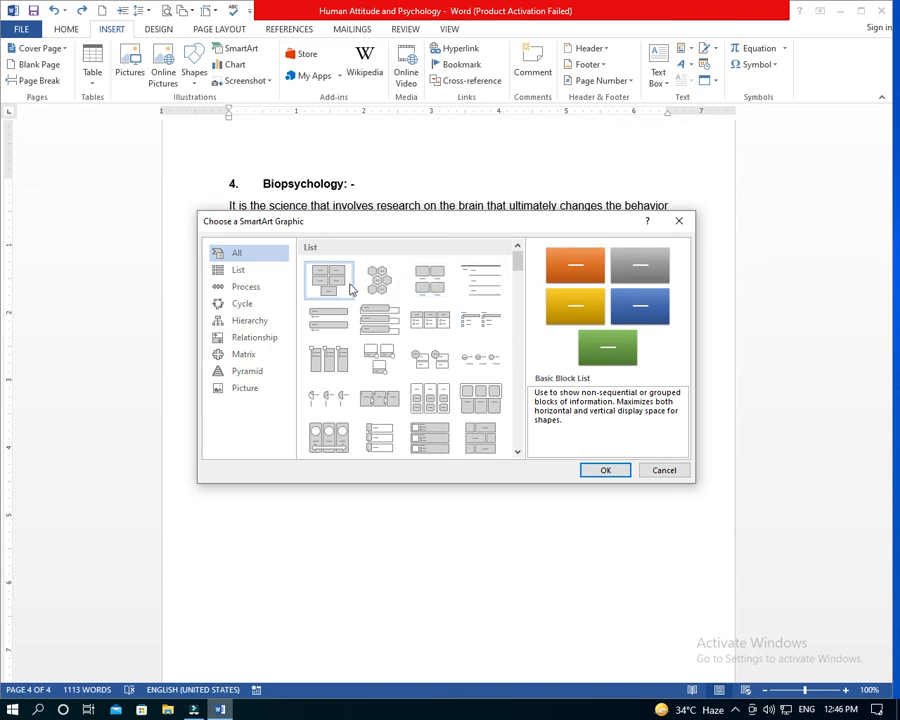
{"action": "left_click_drag", "start_coordinate": [517, 258], "coordinate": [518, 426]}
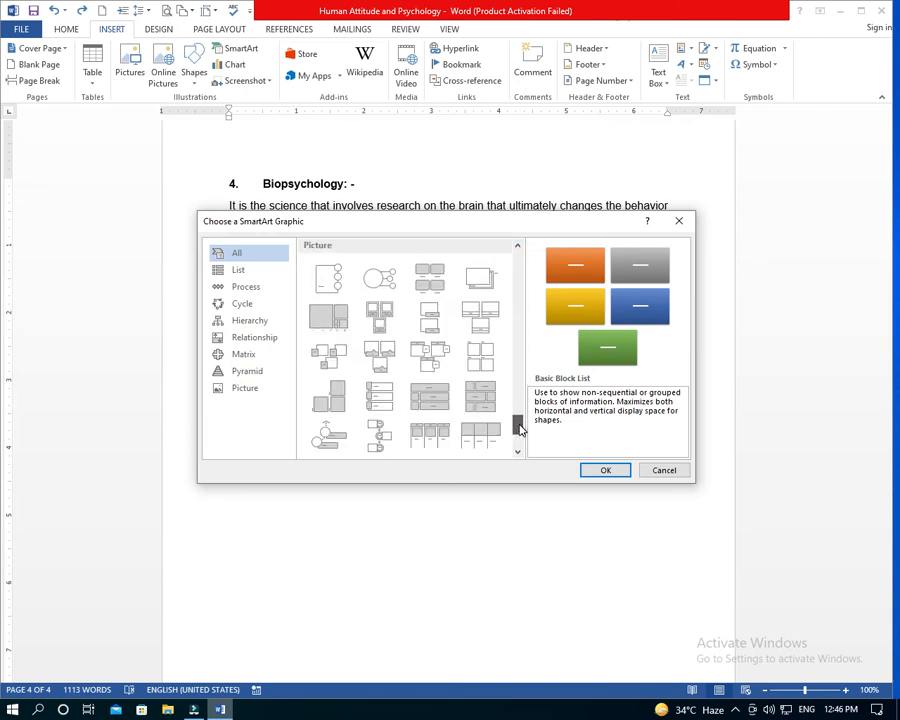
{"action": "left_click", "coordinate": [268, 338]}
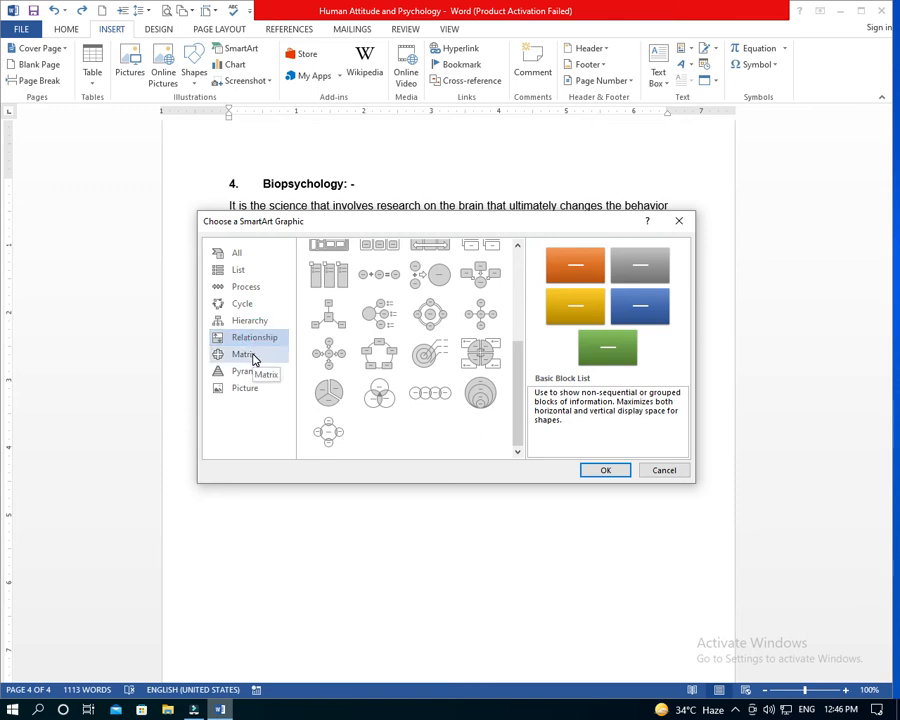
{"action": "left_click", "coordinate": [253, 356]}
{"action": "left_click", "coordinate": [251, 337]}
{"action": "left_click", "coordinate": [248, 305]}
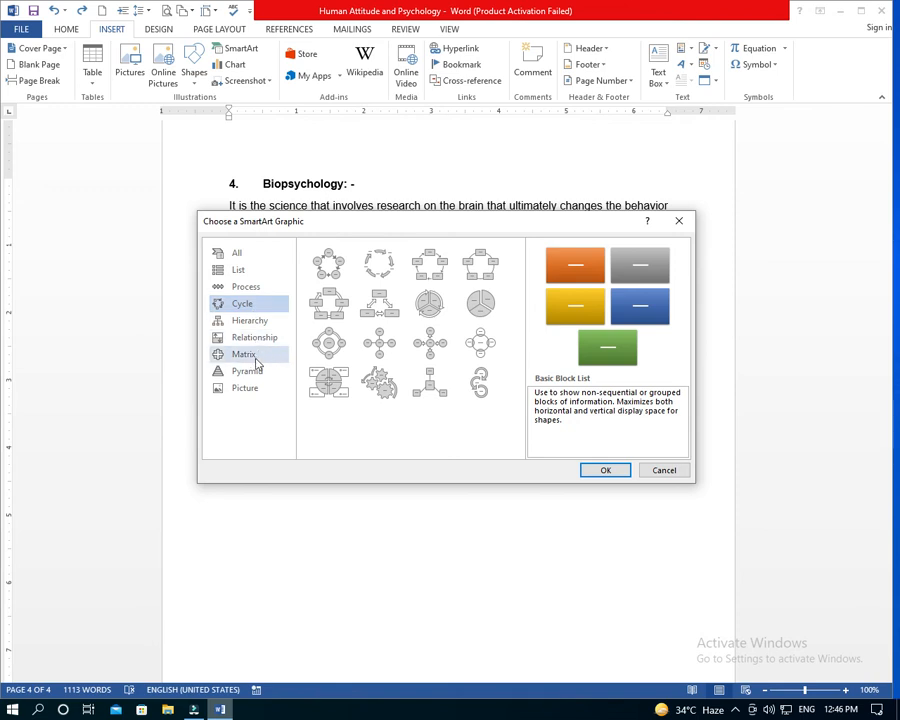
{"action": "left_click", "coordinate": [329, 342]}
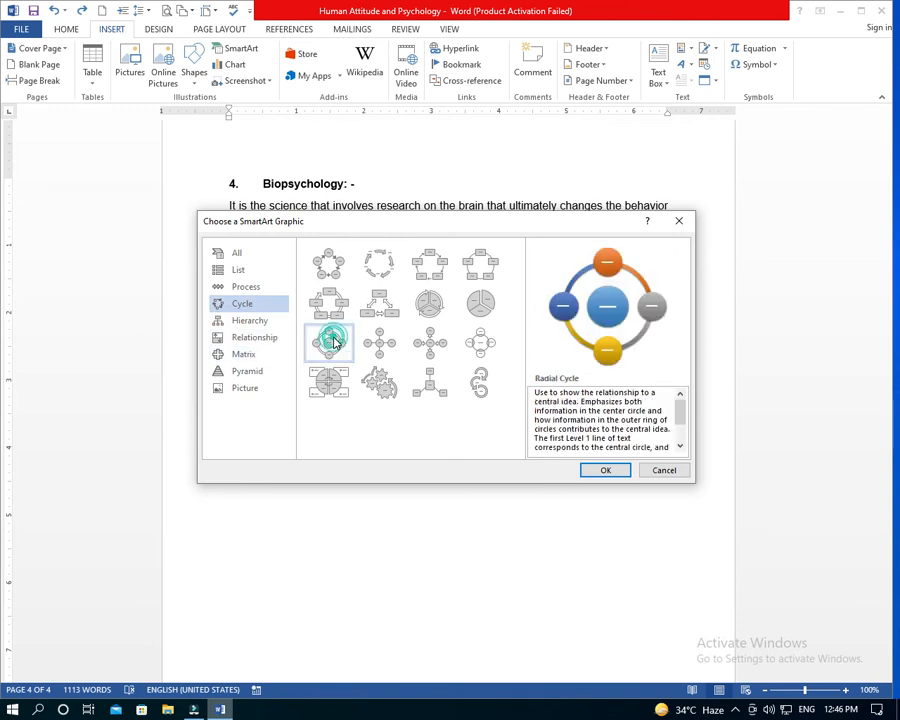
{"action": "left_click", "coordinate": [616, 466]}
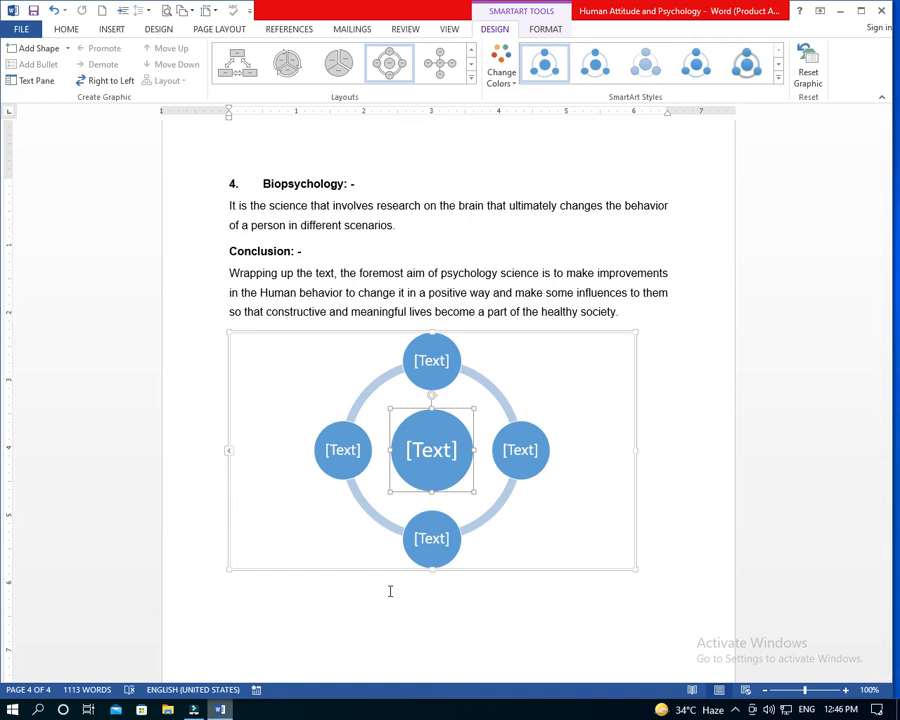
Label the cycle's centre circle "asasas" and the outer circles "sasas" above, "asasa" right, "sfdfdd" left and "ghfghfg" below.
{"action": "left_click", "coordinate": [434, 370]}
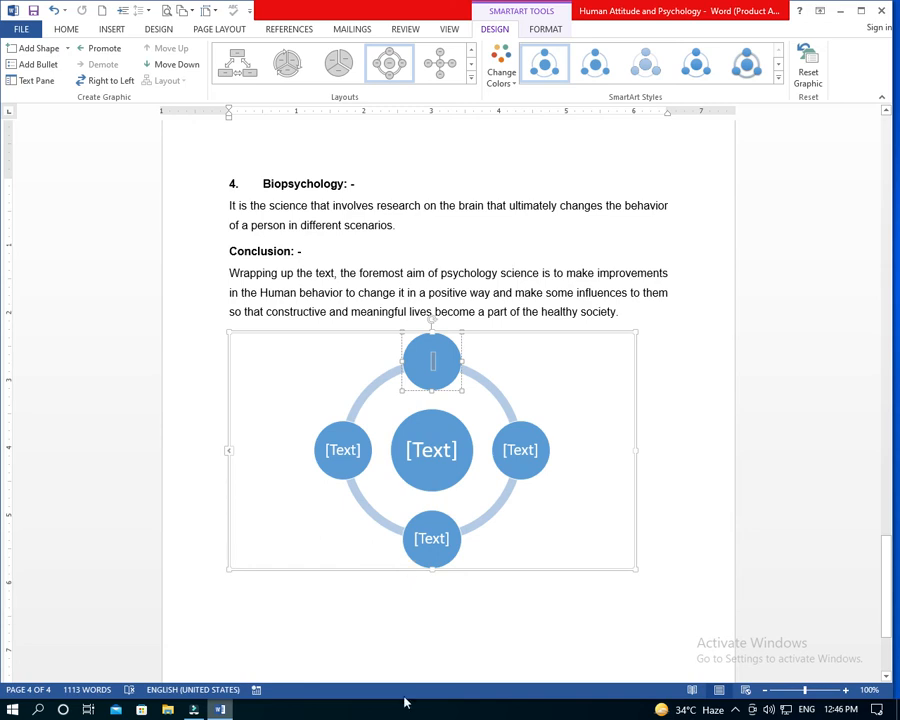
{"action": "left_click", "coordinate": [466, 447]}
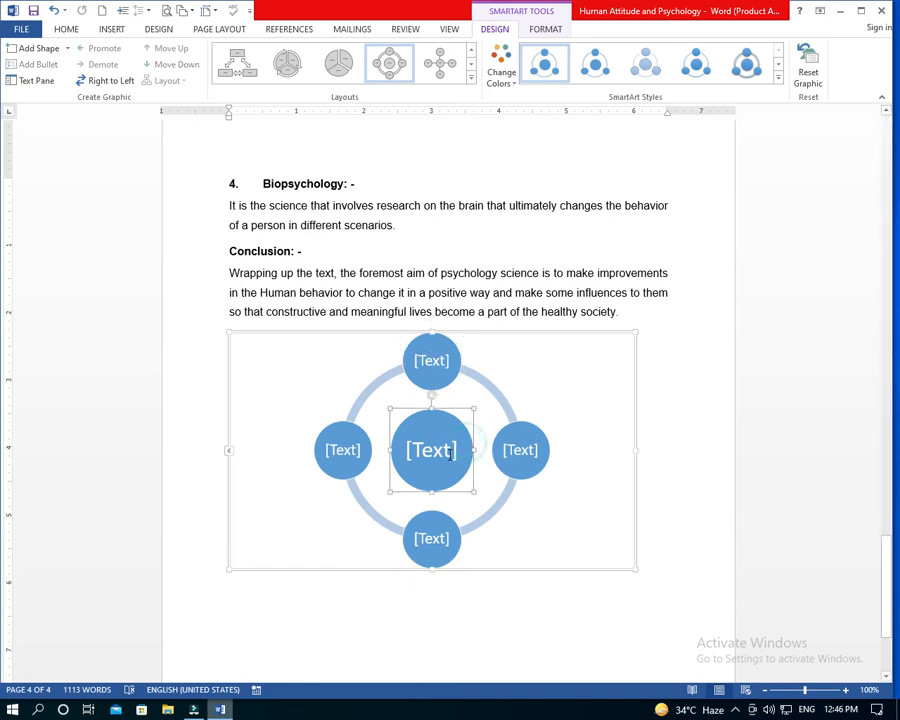
{"action": "type", "text": "asasas"}
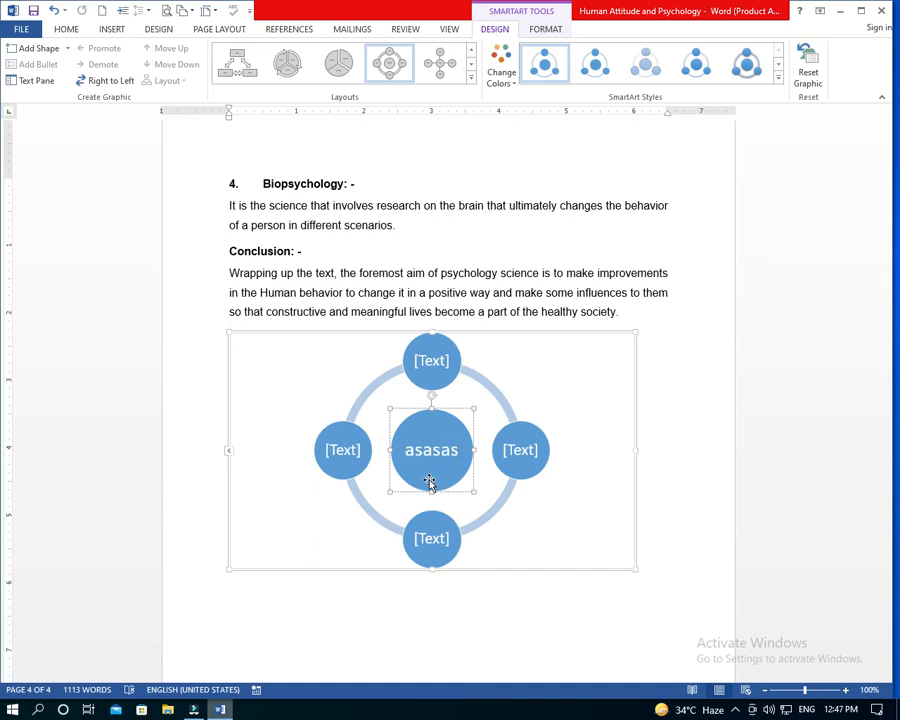
{"action": "key", "text": "Tab"}
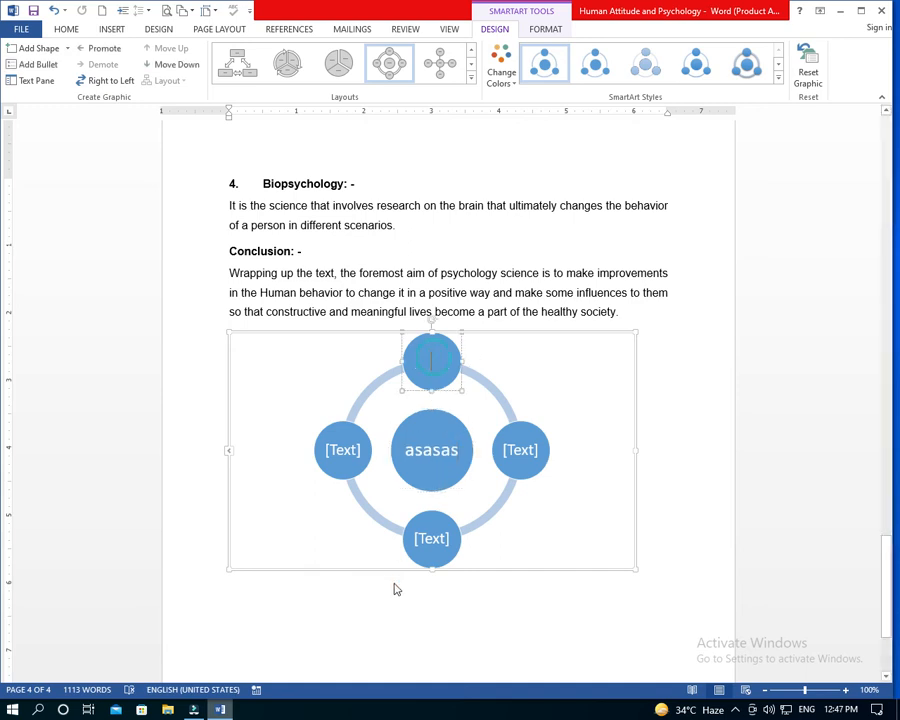
{"action": "type", "text": "sasas"}
{"action": "left_click", "coordinate": [539, 441]}
{"action": "type", "text": "asasa"}
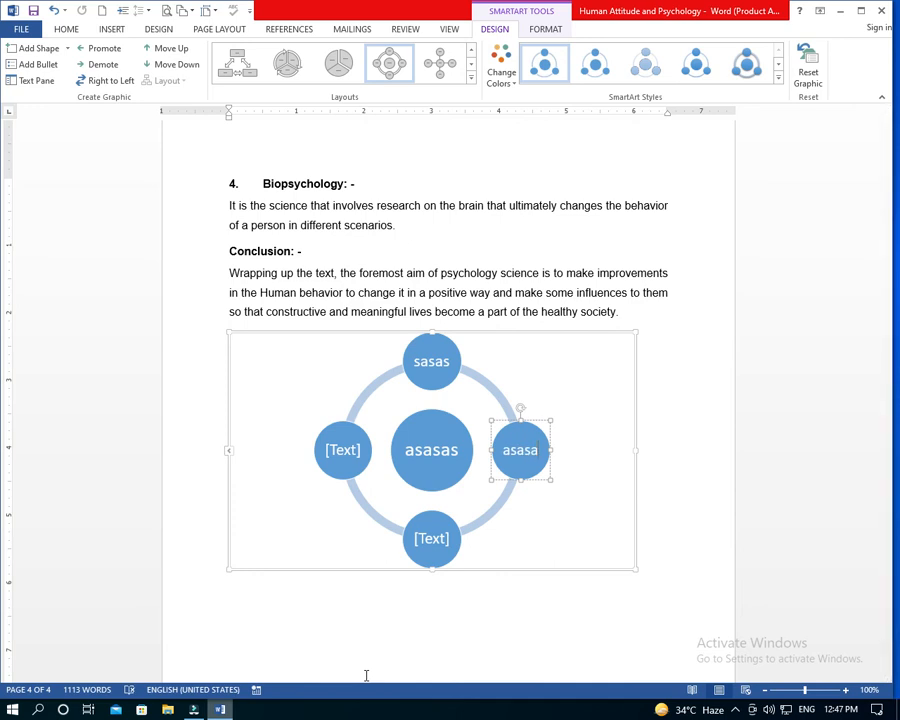
{"action": "left_click", "coordinate": [343, 448]}
{"action": "type", "text": "sfdfdd"}
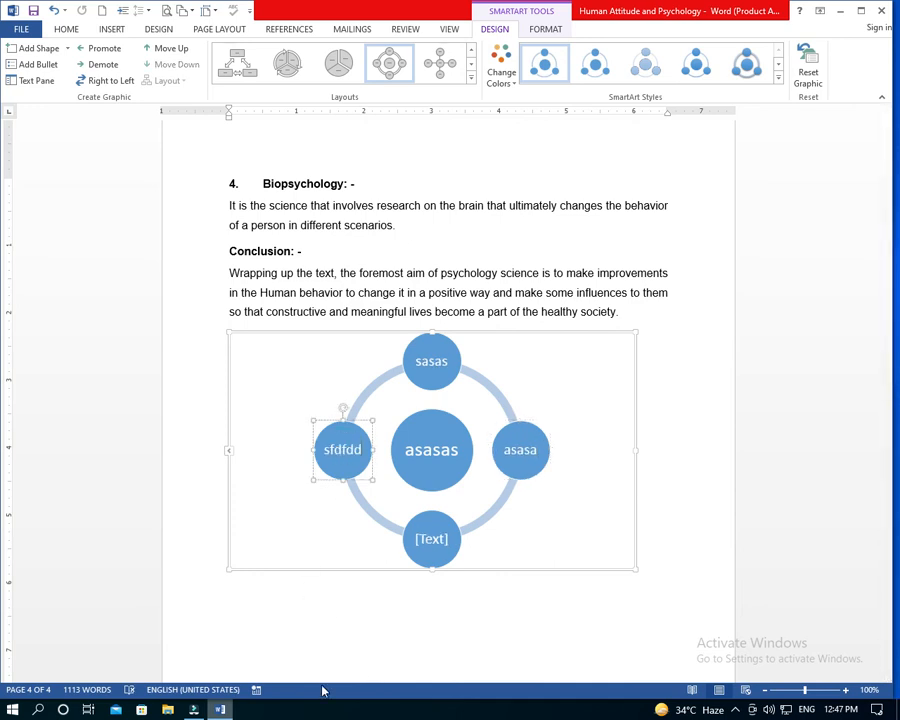
{"action": "left_click", "coordinate": [447, 541]}
{"action": "type", "text": "ghfghfg"}
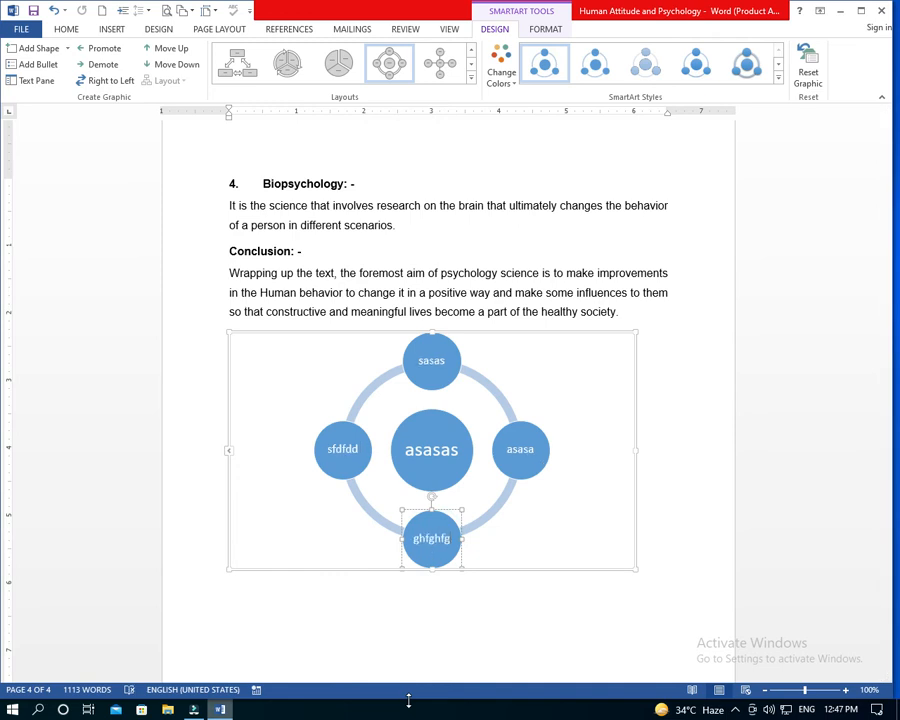
{"action": "left_click", "coordinate": [398, 666]}
Delete the cycle's centre circle, and undo all changes back to the blank area below the Conclusion paragraph.
{"action": "left_click", "coordinate": [432, 486]}
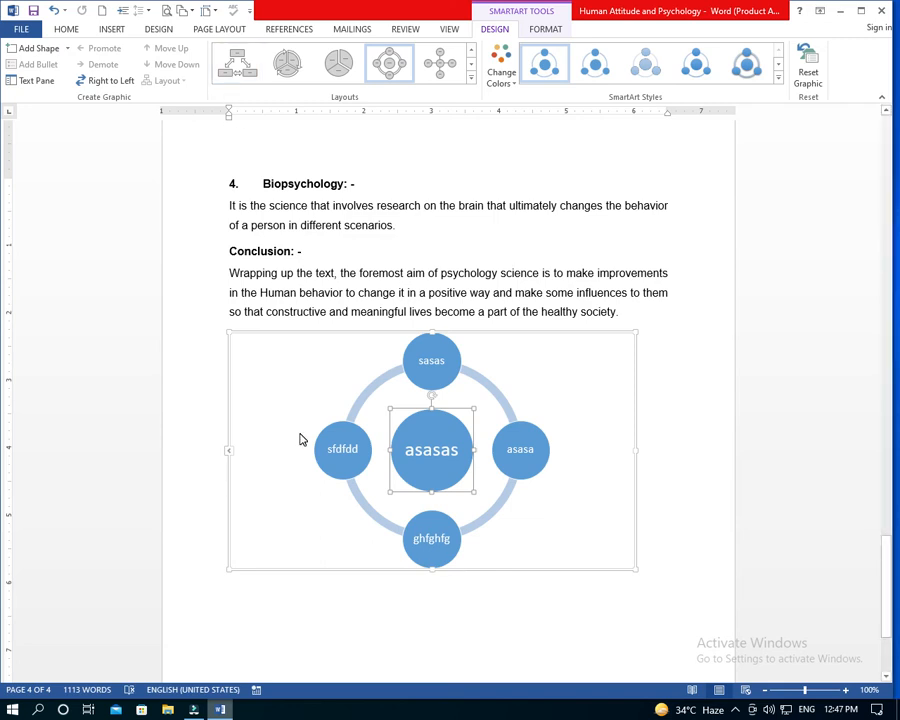
{"action": "key", "text": "Delete"}
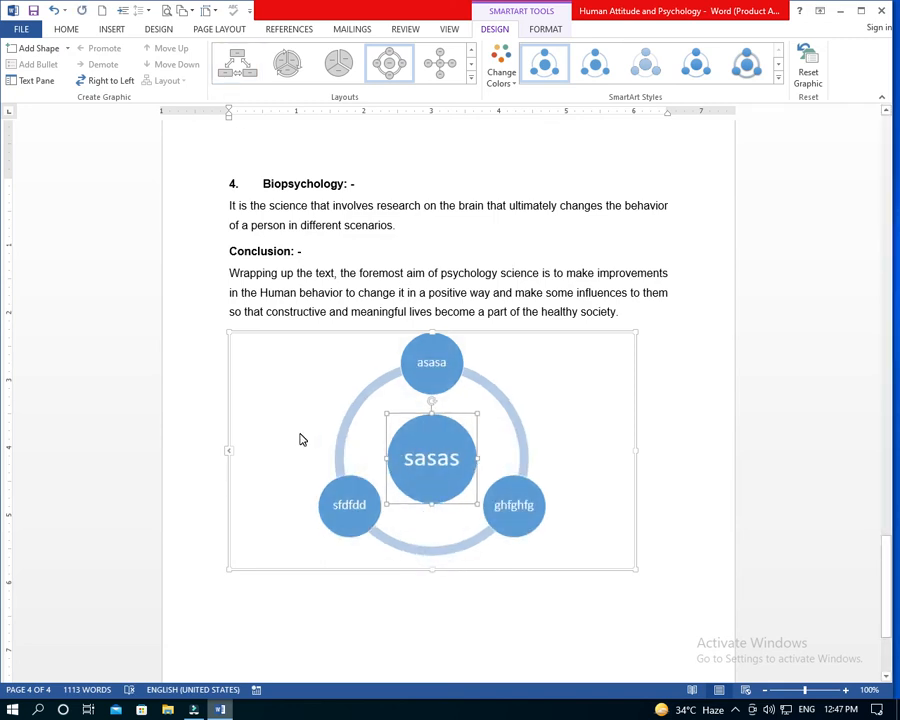
{"action": "key", "text": "ctrl+z"}
{"action": "key", "text": "ctrl+z"}
{"action": "key", "text": "ctrl+z"}
{"action": "key", "text": "ctrl+z"}
{"action": "key", "text": "ctrl+z"}
{"action": "key", "text": "ctrl+z"}
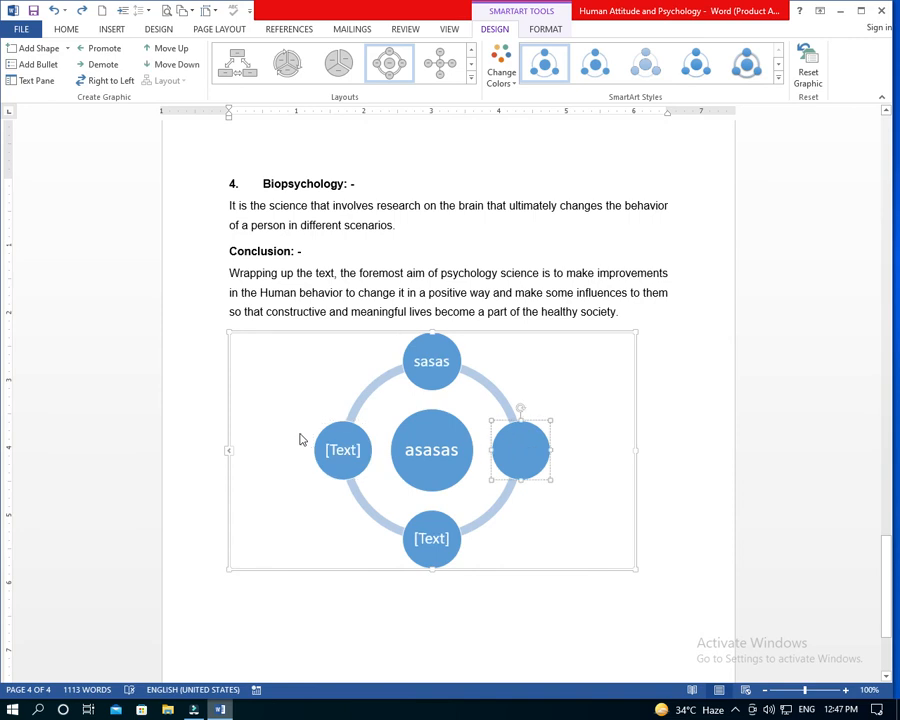
{"action": "key", "text": "ctrl+z"}
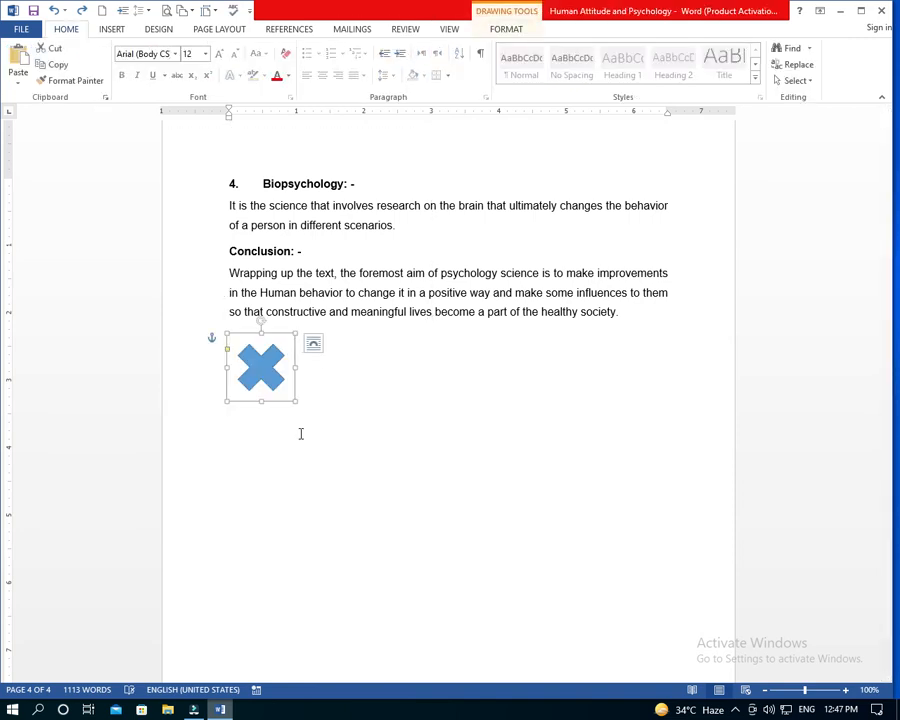
{"action": "key", "text": "ctrl+z"}
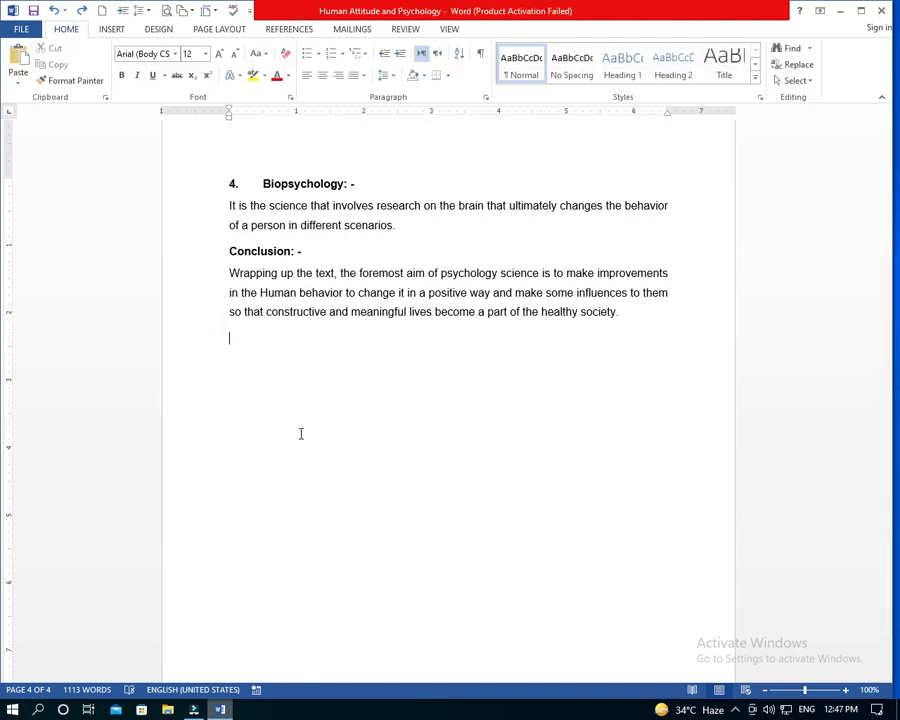
Reopen the SmartArt gallery and preview several layouts among all graphics, from Vertical Bullet List to Alternating Picture Blocks.
{"action": "left_click", "coordinate": [111, 29]}
{"action": "left_click", "coordinate": [240, 50]}
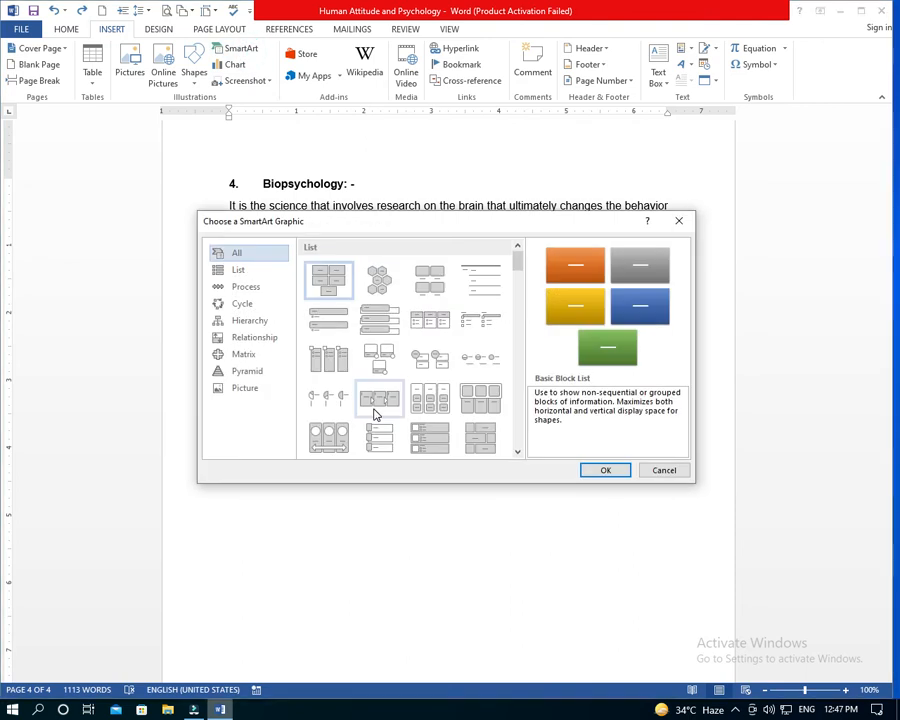
{"action": "left_click", "coordinate": [330, 320]}
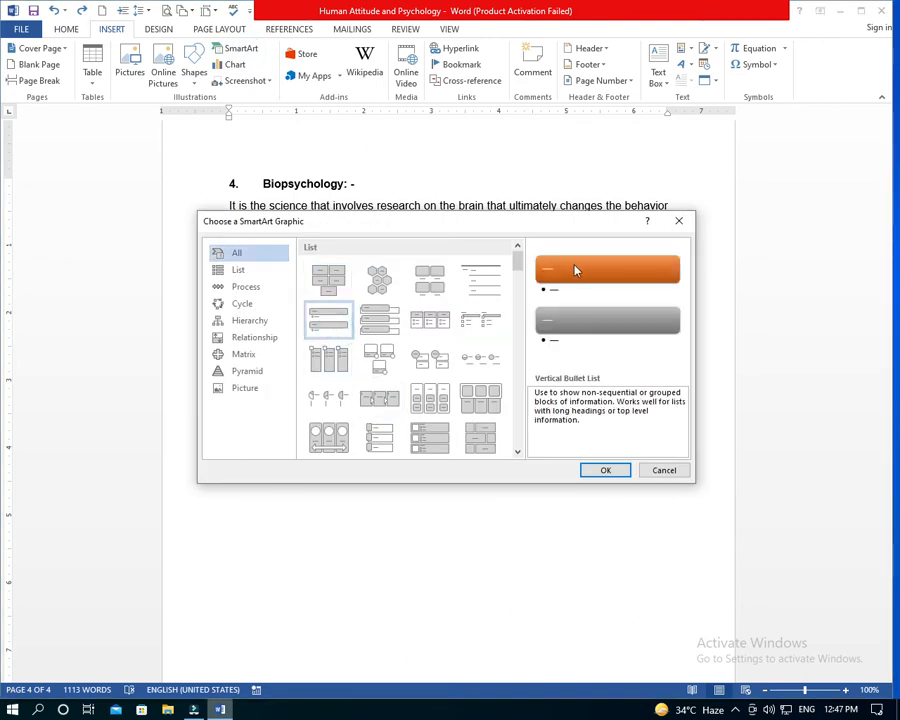
{"action": "left_click", "coordinate": [485, 318]}
{"action": "left_click", "coordinate": [485, 275]}
{"action": "left_click", "coordinate": [420, 320]}
{"action": "left_click", "coordinate": [384, 366]}
{"action": "left_click", "coordinate": [442, 360]}
{"action": "left_click", "coordinate": [478, 428]}
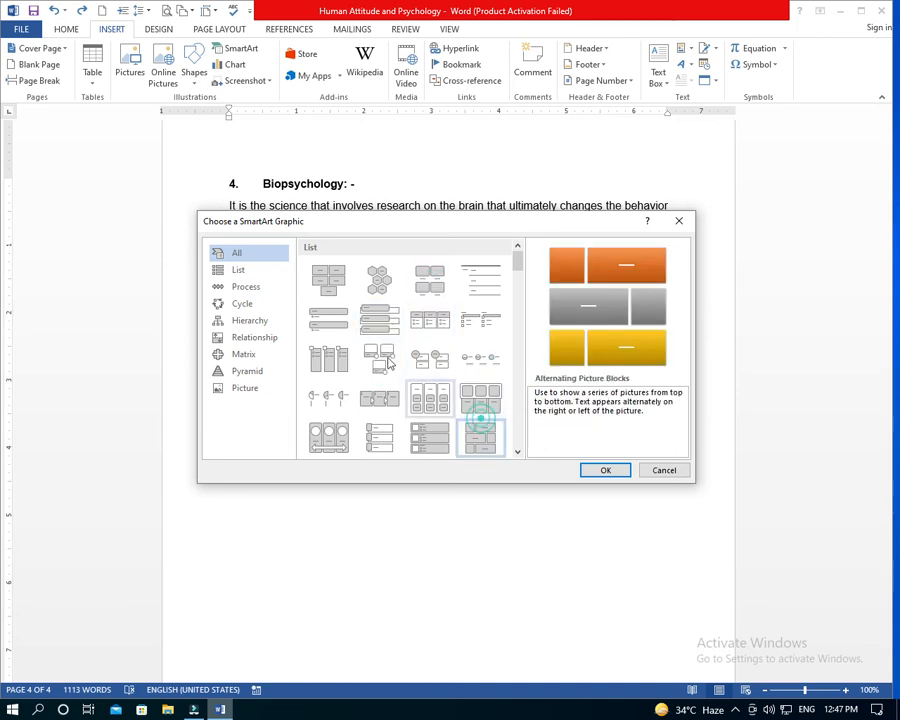
Preview several SmartArt layouts in the List category, ending with Stacked List.
{"action": "left_click", "coordinate": [239, 269]}
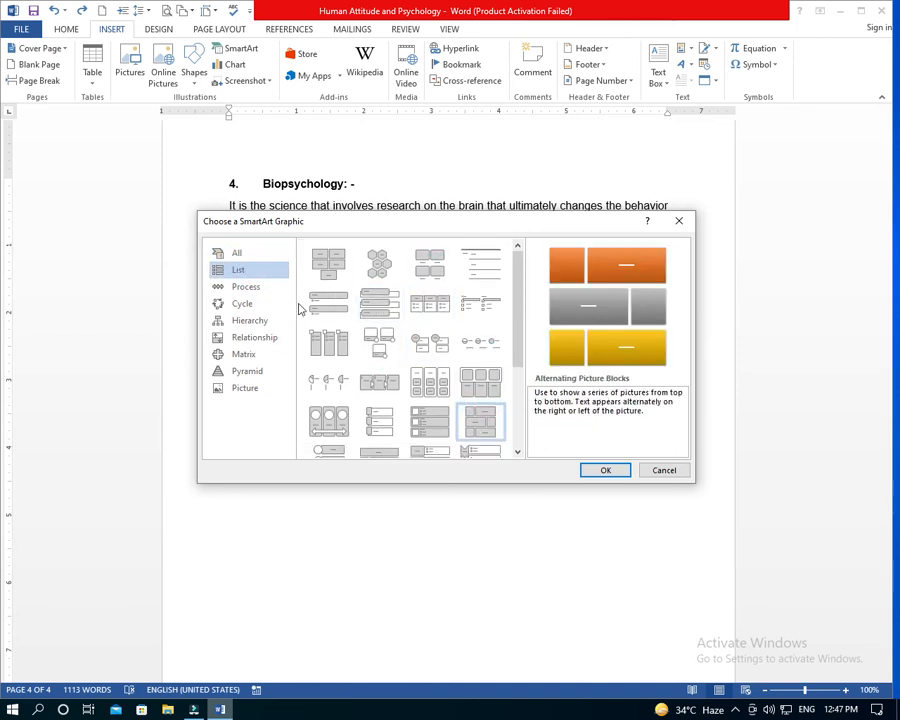
{"action": "left_click", "coordinate": [329, 268]}
{"action": "left_click", "coordinate": [436, 270]}
{"action": "left_click", "coordinate": [476, 266]}
{"action": "left_click", "coordinate": [440, 306]}
{"action": "left_click", "coordinate": [329, 302]}
{"action": "left_click", "coordinate": [329, 345]}
{"action": "left_click", "coordinate": [428, 346]}
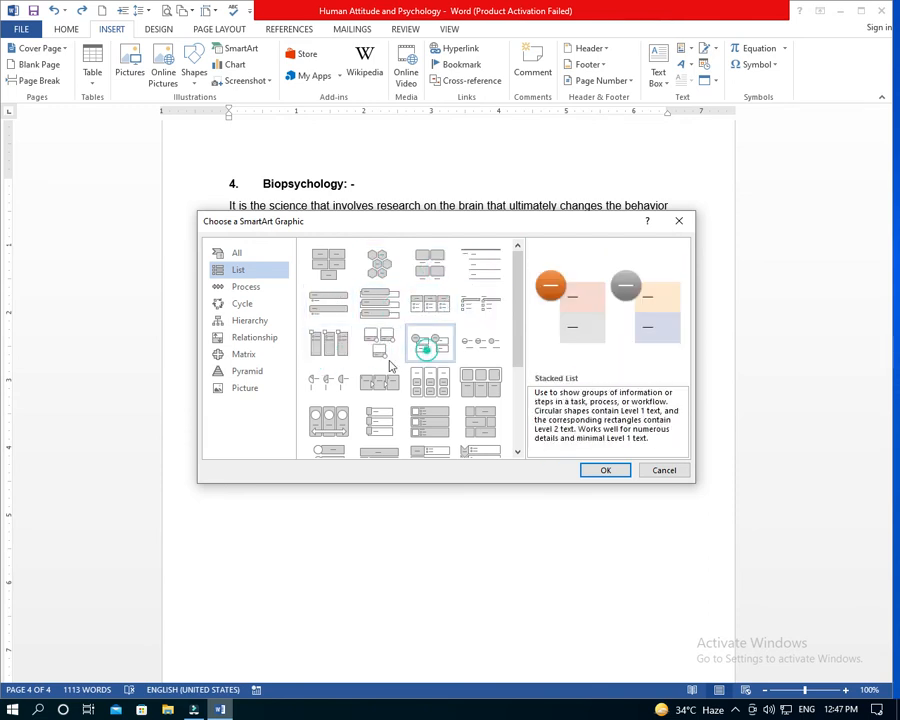
Preview a range of SmartArt layouts in the Process category, ending with Circle Accent Timeline.
{"action": "left_click", "coordinate": [252, 286]}
{"action": "left_click", "coordinate": [374, 344]}
{"action": "left_click", "coordinate": [433, 343]}
{"action": "left_click", "coordinate": [480, 344]}
{"action": "left_click", "coordinate": [331, 345]}
{"action": "left_click", "coordinate": [317, 421]}
{"action": "left_click", "coordinate": [379, 421]}
{"action": "left_click", "coordinate": [430, 421]}
{"action": "left_click", "coordinate": [480, 383]}
{"action": "left_click", "coordinate": [372, 386]}
{"action": "left_click", "coordinate": [328, 383]}
Preview most of the SmartArt layouts in the Cycle category, ending with Basic Radial.
{"action": "left_click", "coordinate": [242, 303]}
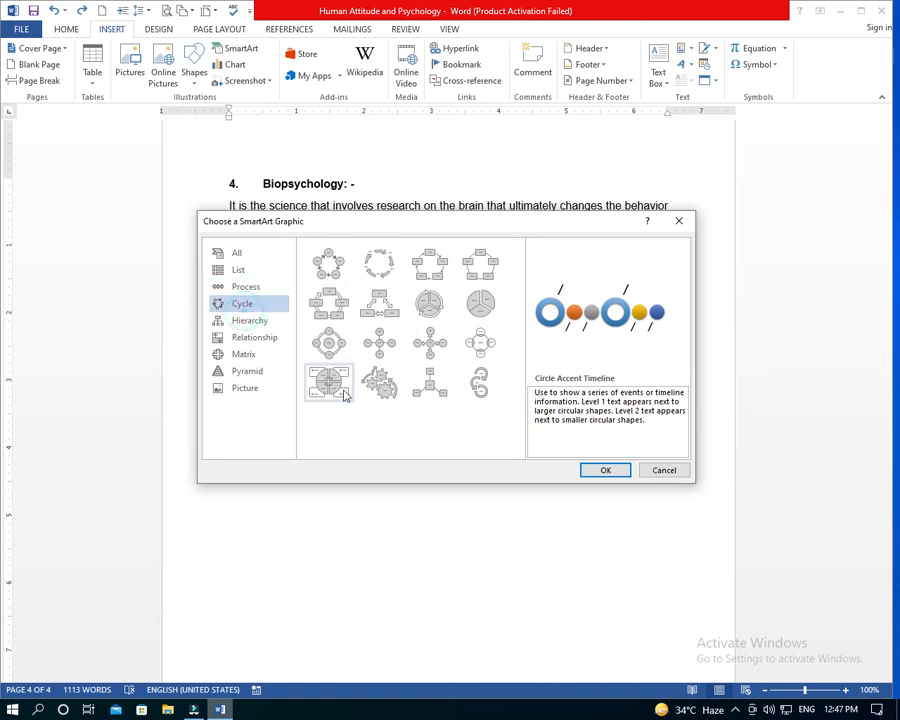
{"action": "left_click", "coordinate": [428, 305]}
{"action": "left_click", "coordinate": [488, 308]}
{"action": "left_click", "coordinate": [488, 275]}
{"action": "left_click", "coordinate": [430, 271]}
{"action": "left_click", "coordinate": [379, 266]}
{"action": "left_click", "coordinate": [334, 304]}
{"action": "left_click", "coordinate": [331, 343]}
{"action": "left_click", "coordinate": [330, 381]}
{"action": "left_click", "coordinate": [379, 384]}
{"action": "left_click", "coordinate": [430, 383]}
{"action": "left_click", "coordinate": [480, 343]}
{"action": "left_click", "coordinate": [430, 343]}
{"action": "left_click", "coordinate": [393, 348]}
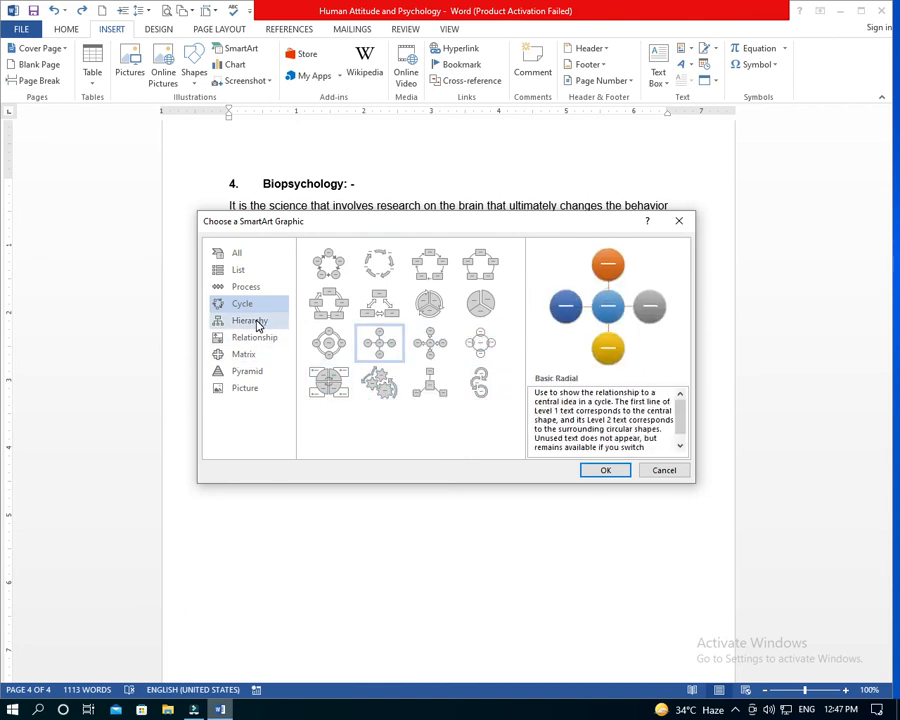
Preview two SmartArt layouts in the Hierarchy category, ending with Table Hierarchy.
{"action": "left_click", "coordinate": [255, 320]}
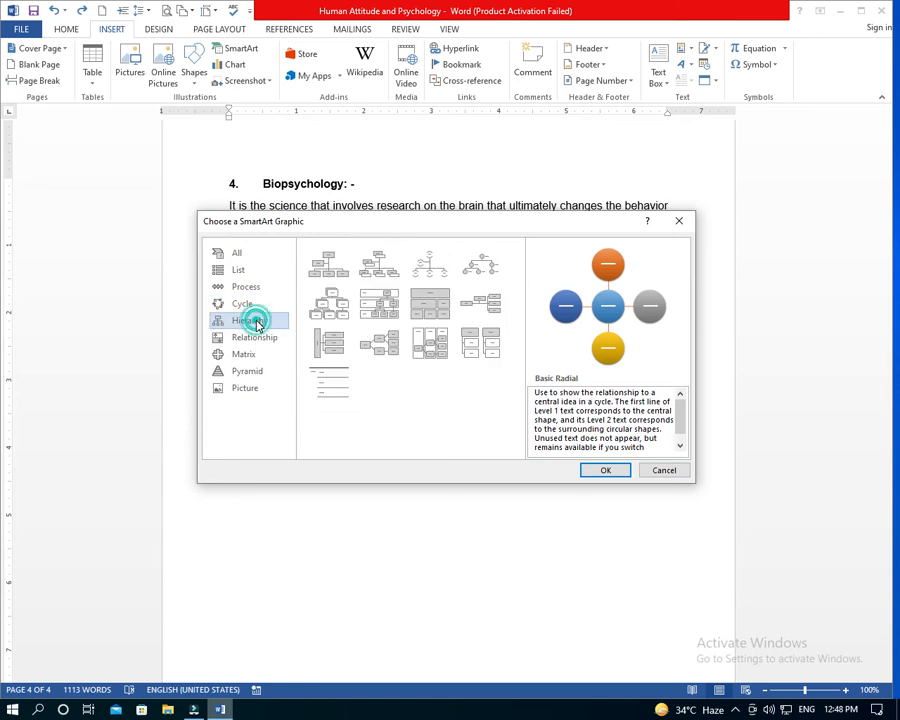
{"action": "left_click", "coordinate": [420, 354]}
{"action": "left_click", "coordinate": [412, 297]}
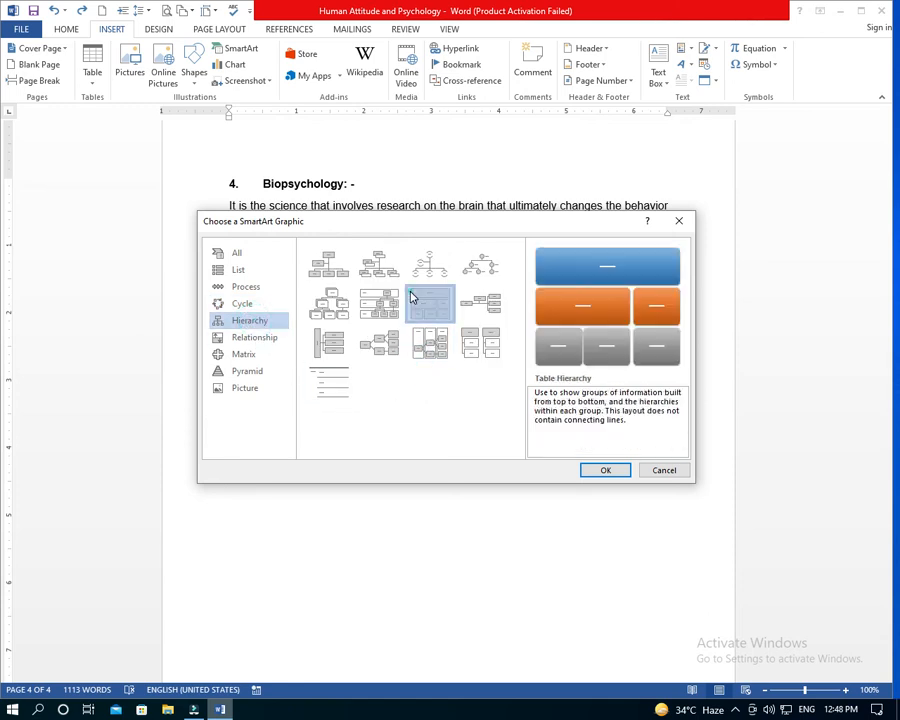
Preview several SmartArt layouts in the Relationship category, including Hexagon Cluster and Funnel.
{"action": "left_click", "coordinate": [278, 336]}
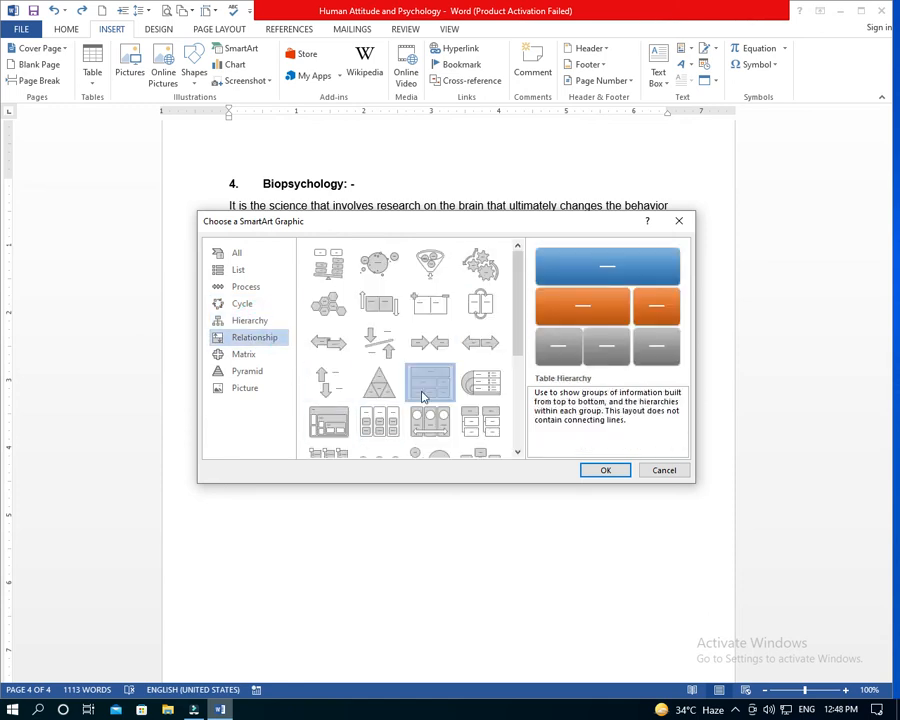
{"action": "left_click", "coordinate": [397, 390]}
{"action": "left_click", "coordinate": [395, 425]}
{"action": "left_click", "coordinate": [335, 418]}
{"action": "left_click", "coordinate": [330, 348]}
{"action": "left_click", "coordinate": [326, 309]}
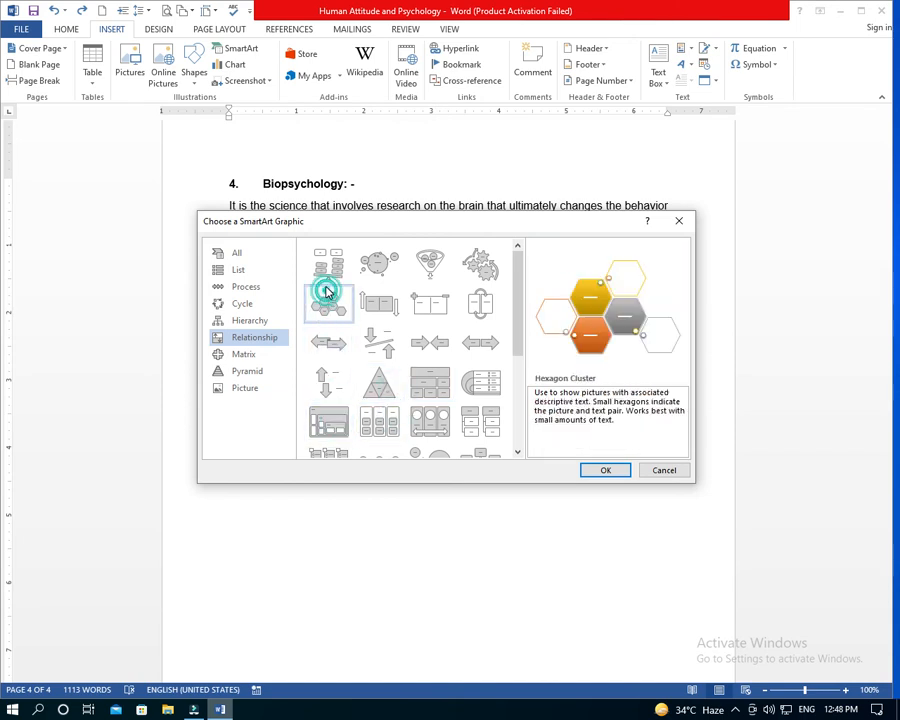
{"action": "left_click", "coordinate": [378, 302]}
{"action": "left_click", "coordinate": [428, 265]}
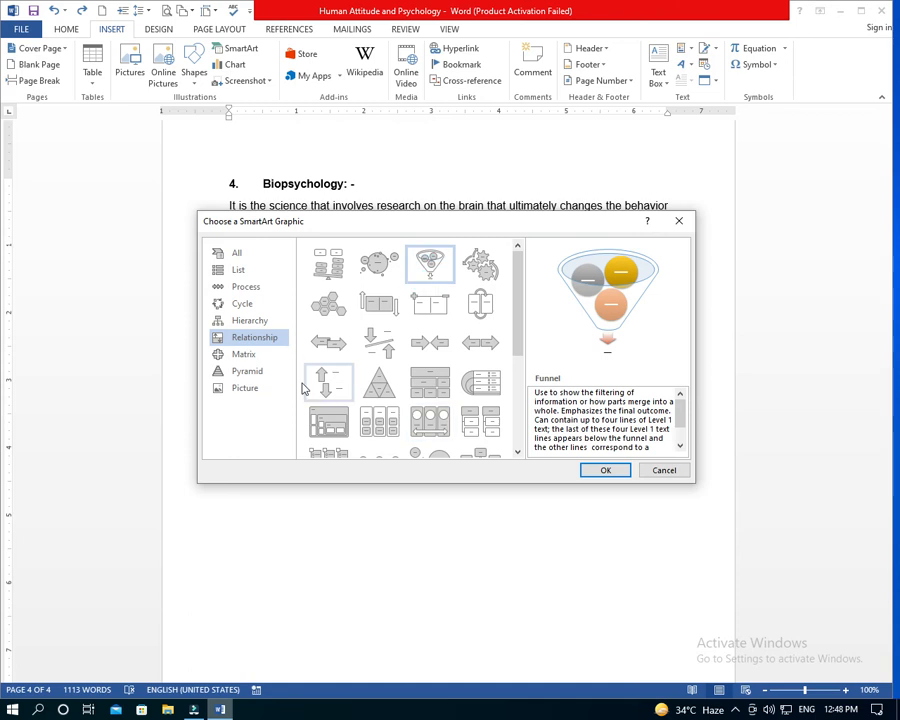
Preview the four SmartArt layouts in the Matrix category, ending with Cycle Matrix.
{"action": "left_click", "coordinate": [247, 356]}
{"action": "left_click", "coordinate": [388, 256]}
{"action": "left_click", "coordinate": [340, 265]}
{"action": "left_click", "coordinate": [430, 264]}
{"action": "left_click", "coordinate": [480, 264]}
Preview the four SmartArt layouts in the Pyramid category, ending with Segmented Pyramid.
{"action": "left_click", "coordinate": [248, 374]}
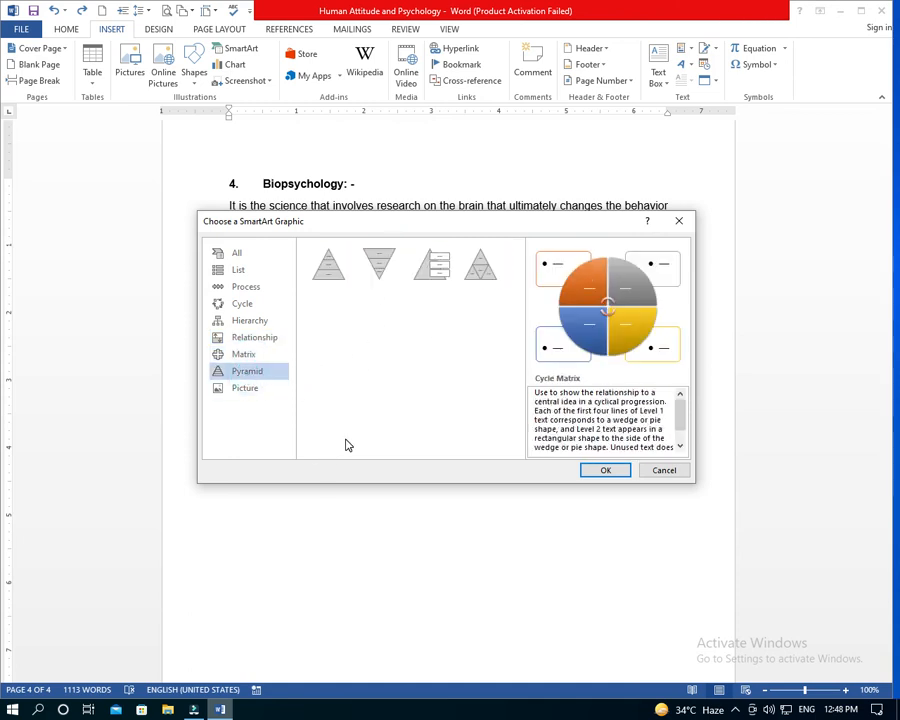
{"action": "left_click", "coordinate": [328, 264]}
{"action": "left_click", "coordinate": [379, 264]}
{"action": "left_click", "coordinate": [432, 264]}
{"action": "left_click", "coordinate": [480, 264]}
Preview Picture category SmartArt layouts, ending with Horizontal Picture List, and close the gallery without inserting a graphic.
{"action": "left_click", "coordinate": [245, 388]}
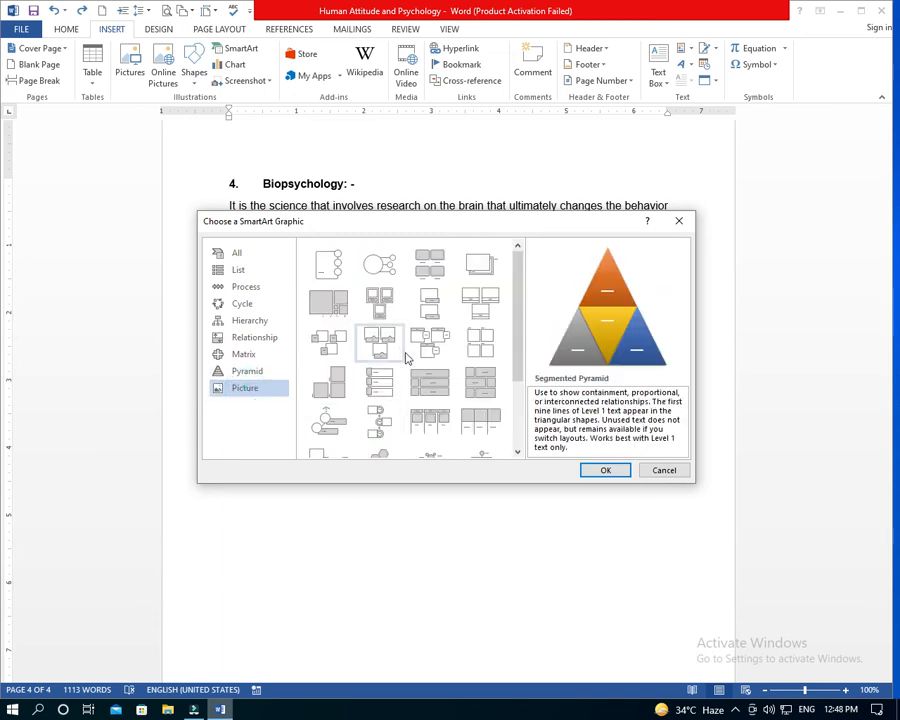
{"action": "scroll", "coordinate": [427, 376], "scroll_direction": "down", "scroll_amount": 3}
{"action": "left_click", "coordinate": [386, 404]}
{"action": "left_click", "coordinate": [338, 410]}
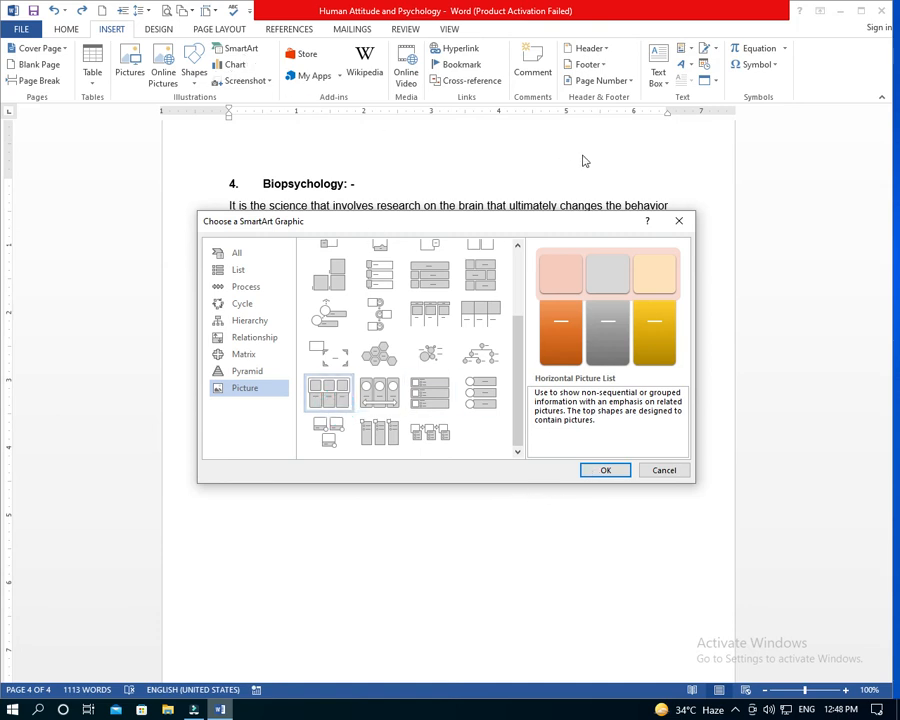
{"action": "left_click", "coordinate": [677, 223]}
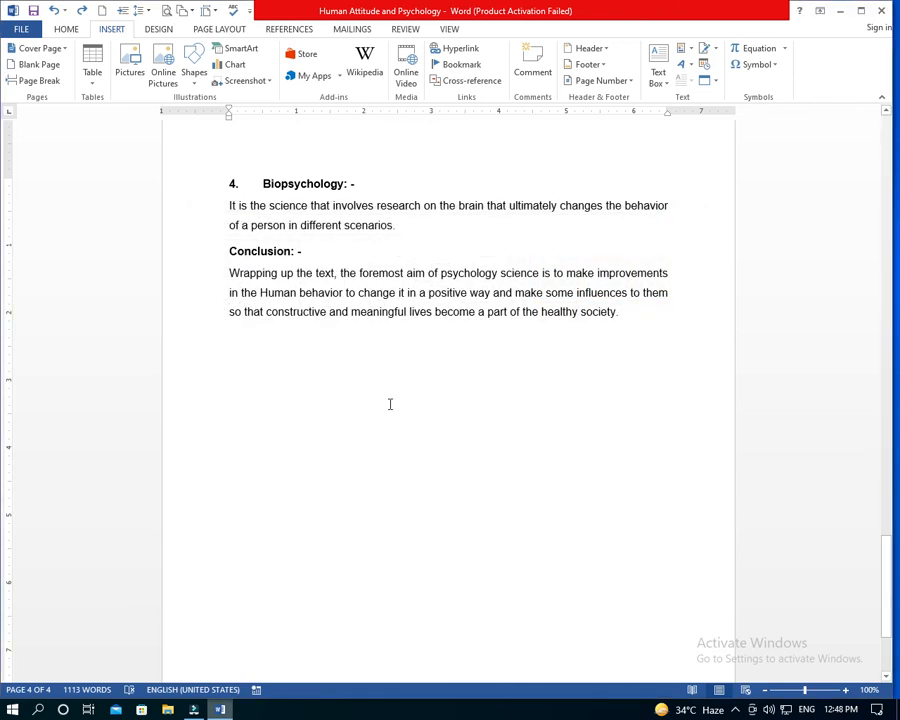
Open the chart gallery and preview the chart categories from Column through Combo.
{"action": "left_click", "coordinate": [234, 65]}
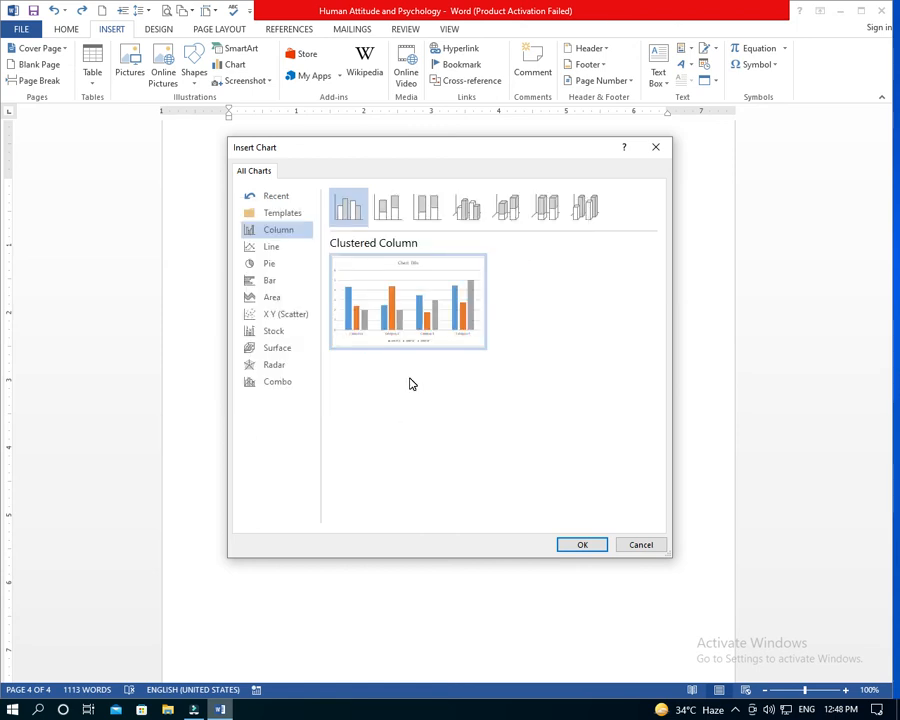
{"action": "mouse_move", "coordinate": [393, 316]}
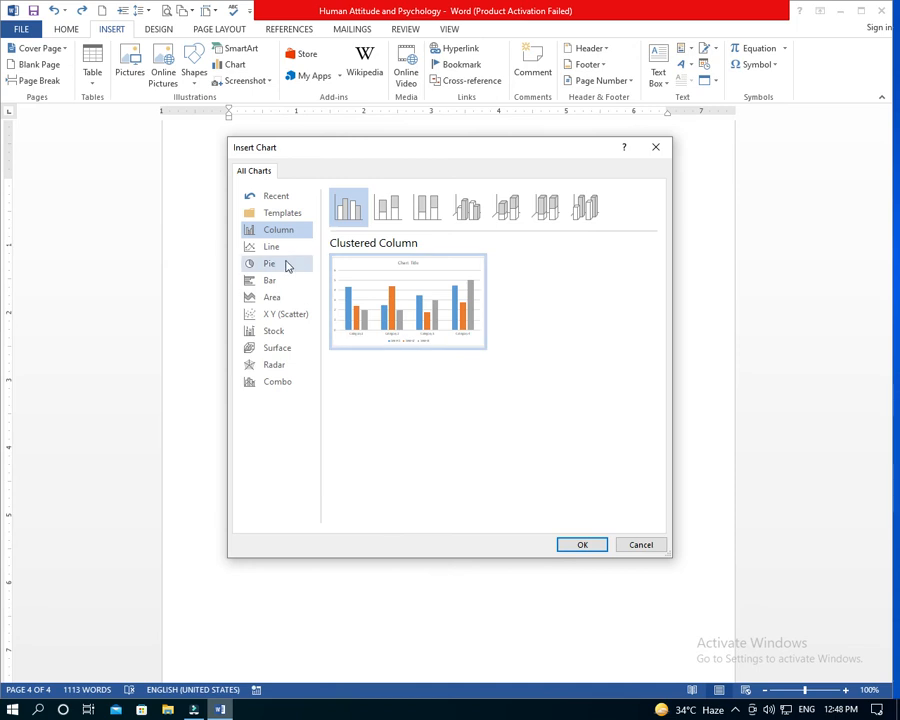
{"action": "left_click", "coordinate": [287, 231]}
{"action": "left_click", "coordinate": [270, 246]}
{"action": "left_click", "coordinate": [268, 263]}
{"action": "left_click", "coordinate": [270, 280]}
{"action": "left_click", "coordinate": [274, 297]}
{"action": "left_click", "coordinate": [282, 314]}
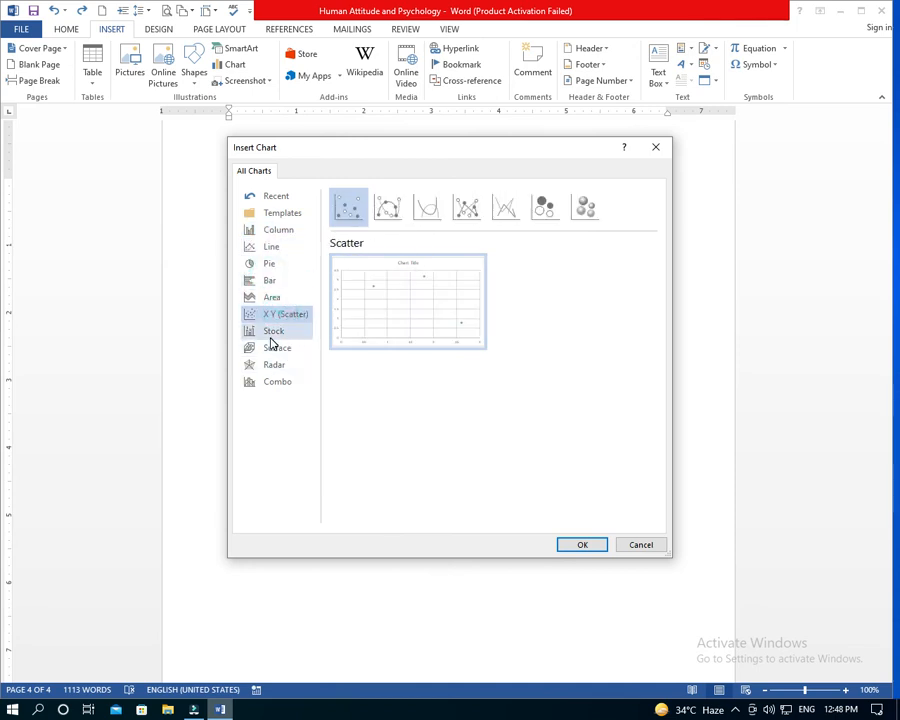
{"action": "left_click", "coordinate": [276, 332]}
{"action": "left_click", "coordinate": [277, 348]}
{"action": "left_click", "coordinate": [284, 365]}
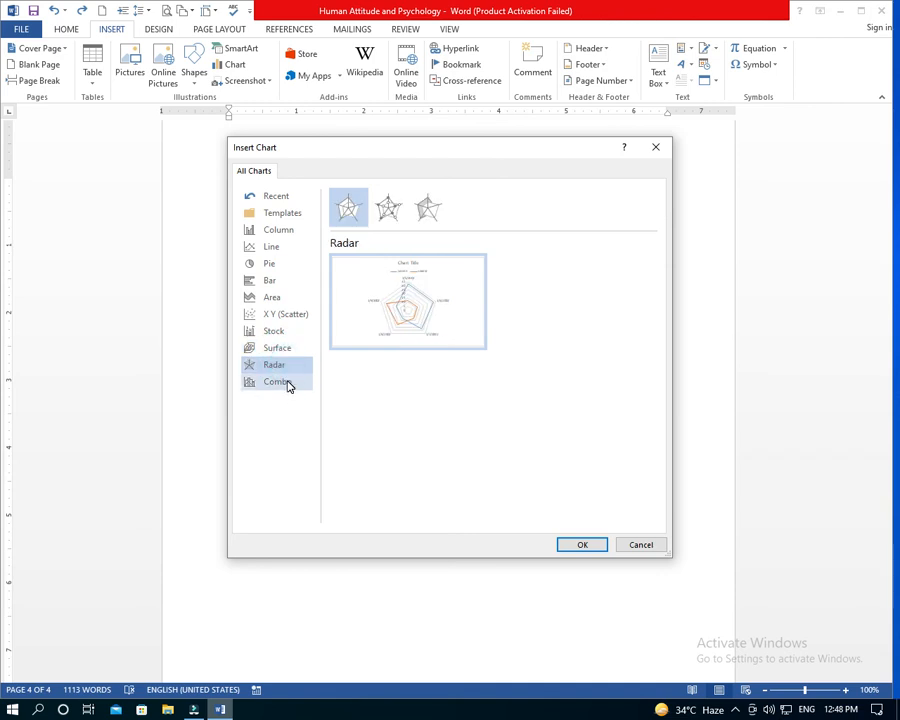
{"action": "left_click", "coordinate": [288, 382]}
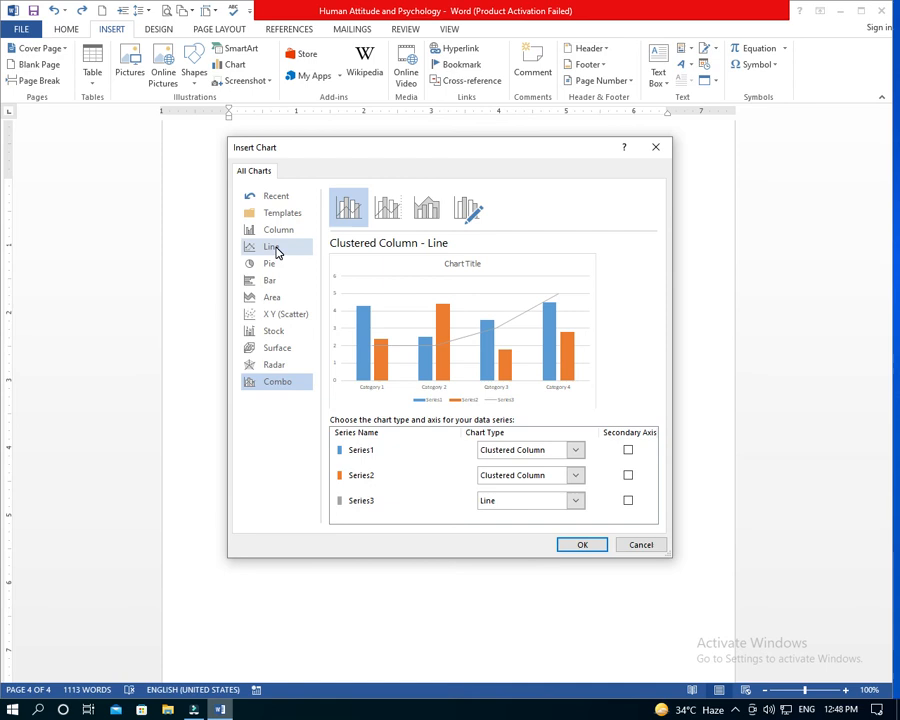
Insert a Clustered Column chart below the Conclusion paragraph.
{"action": "left_click", "coordinate": [277, 246]}
{"action": "left_click", "coordinate": [284, 216]}
{"action": "left_click", "coordinate": [286, 230]}
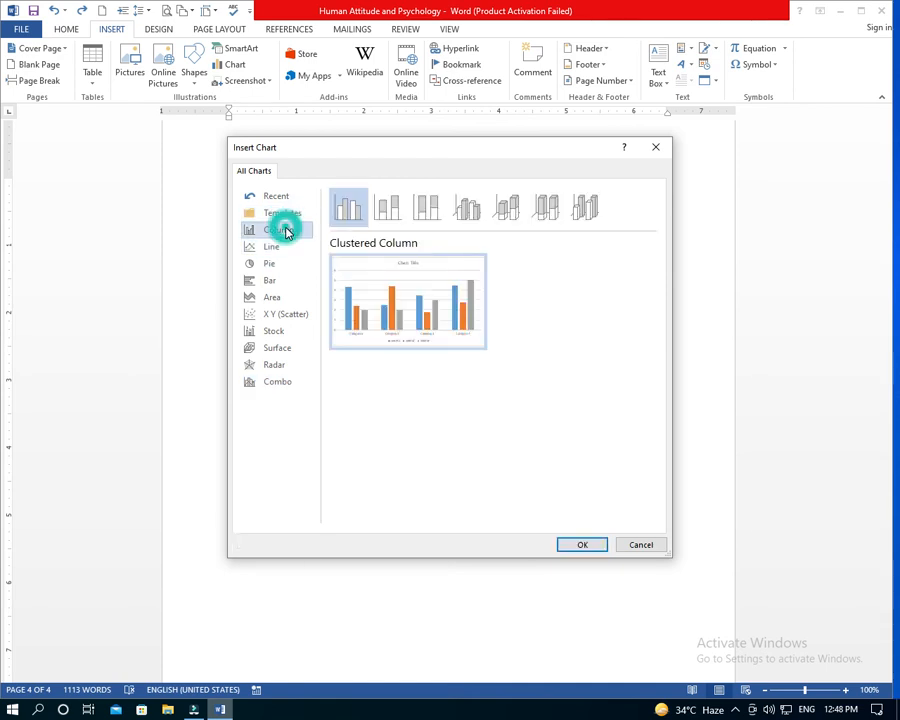
{"action": "left_click", "coordinate": [568, 545]}
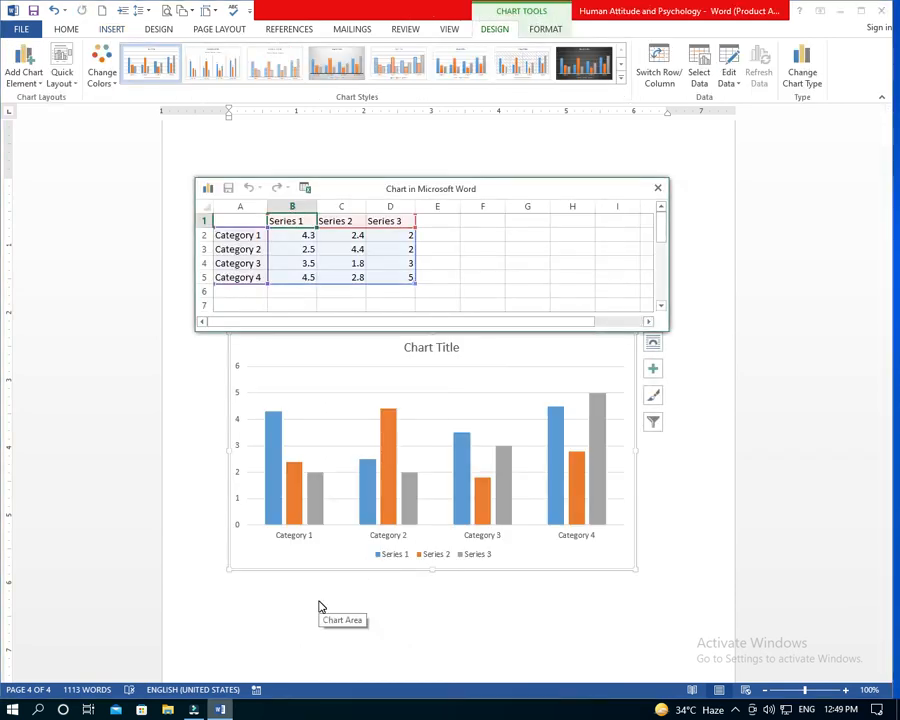
{"action": "left_click", "coordinate": [586, 113]}
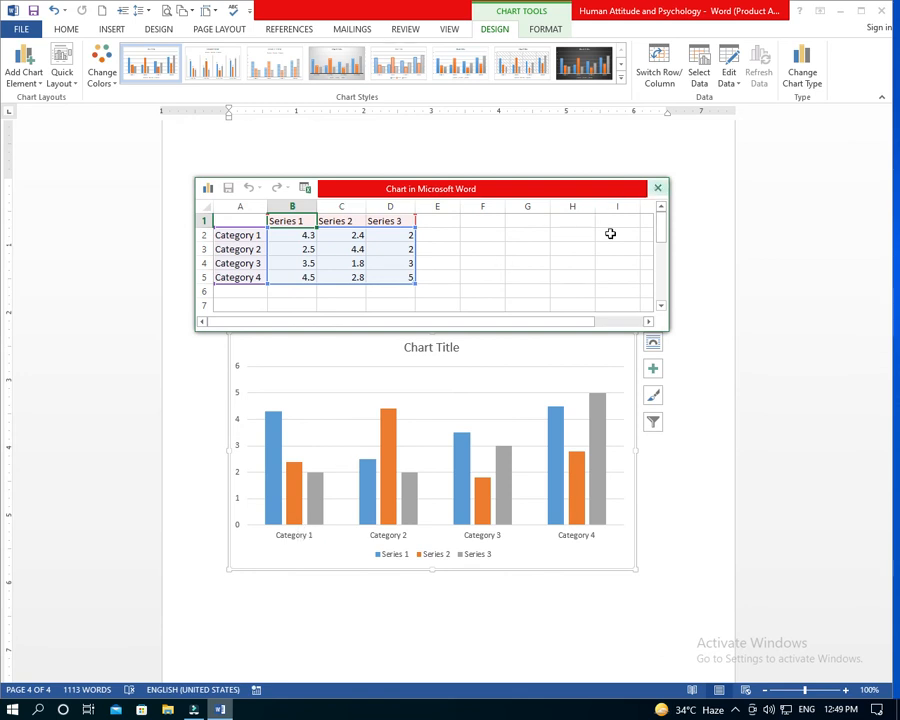
{"action": "double_click", "coordinate": [418, 353]}
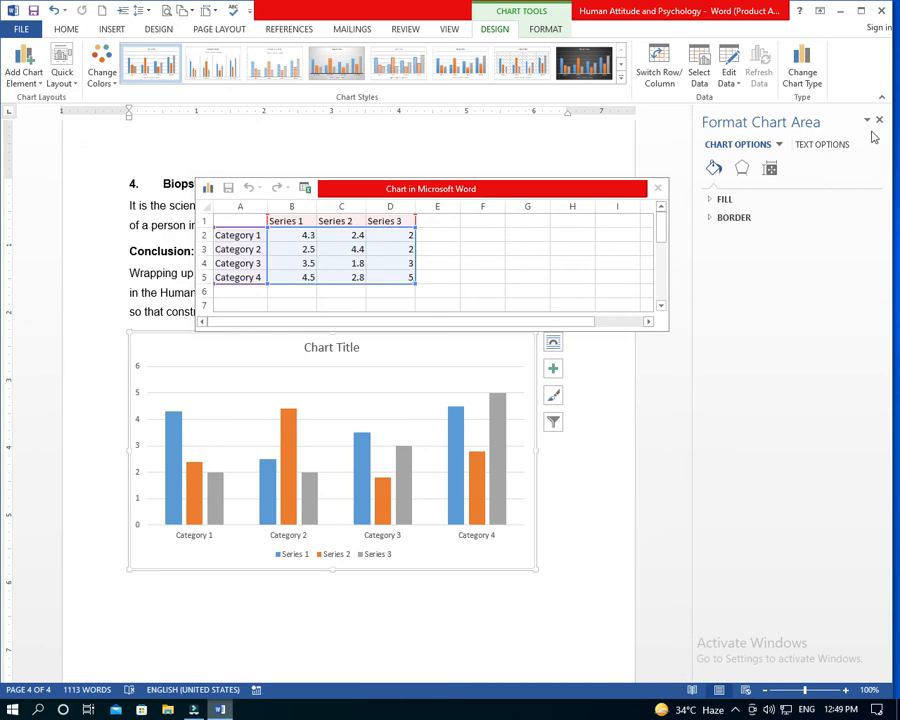
{"action": "left_click", "coordinate": [879, 121]}
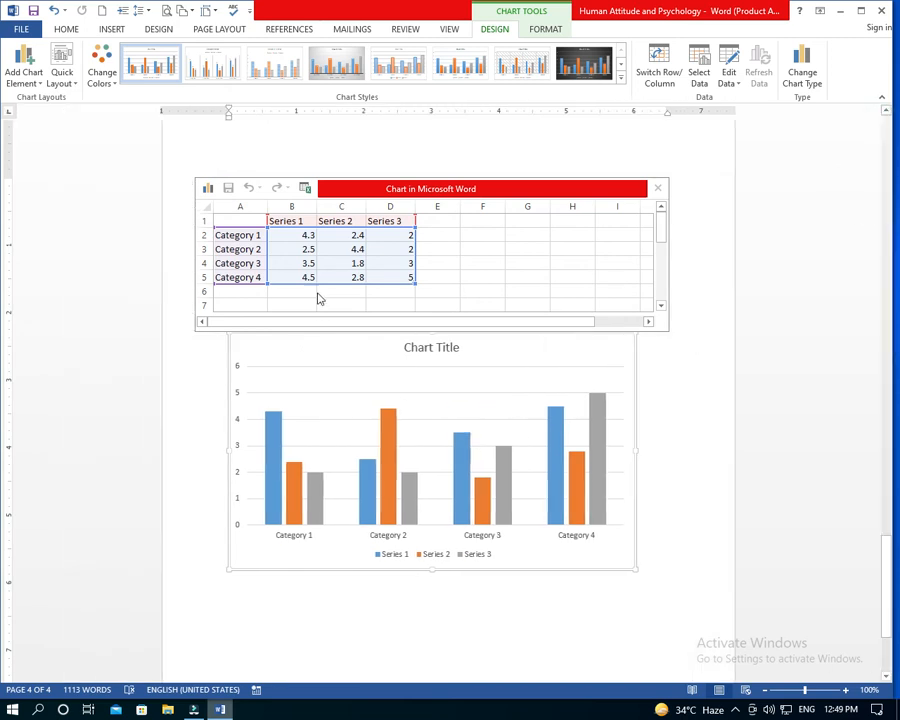
Rename the chart's four categories to Boys, Girls, Teachers and Students in its data sheet.
{"action": "left_click", "coordinate": [247, 238]}
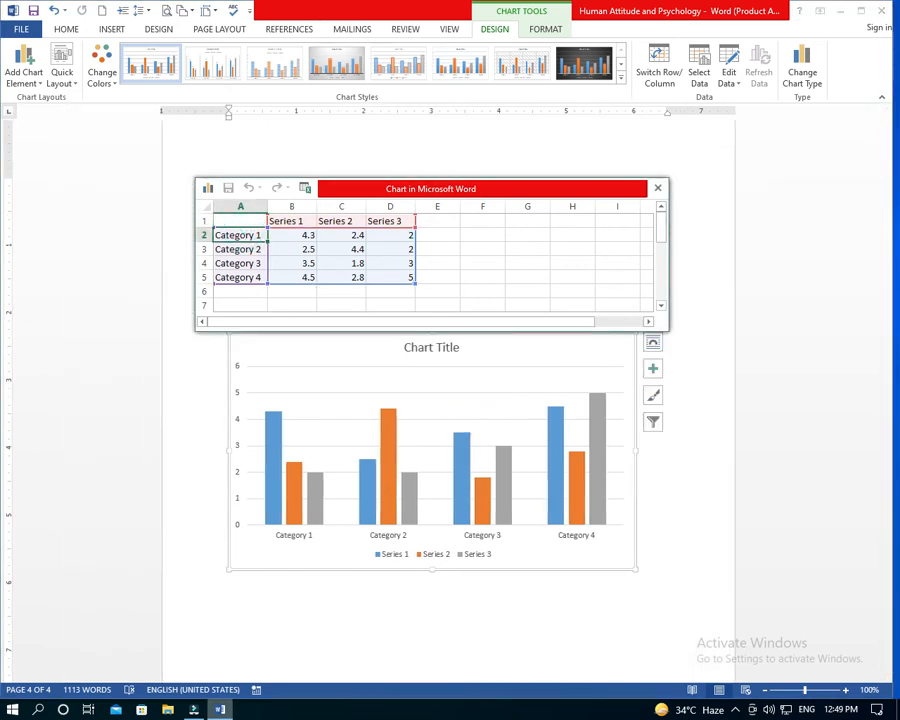
{"action": "type", "text": "Boys"}
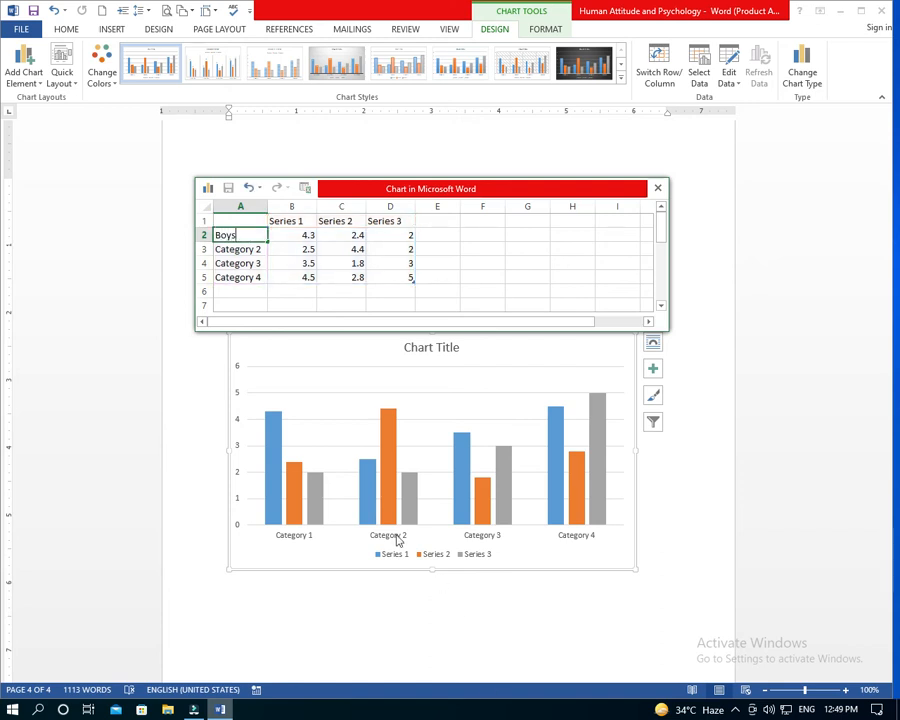
{"action": "left_click", "coordinate": [231, 251]}
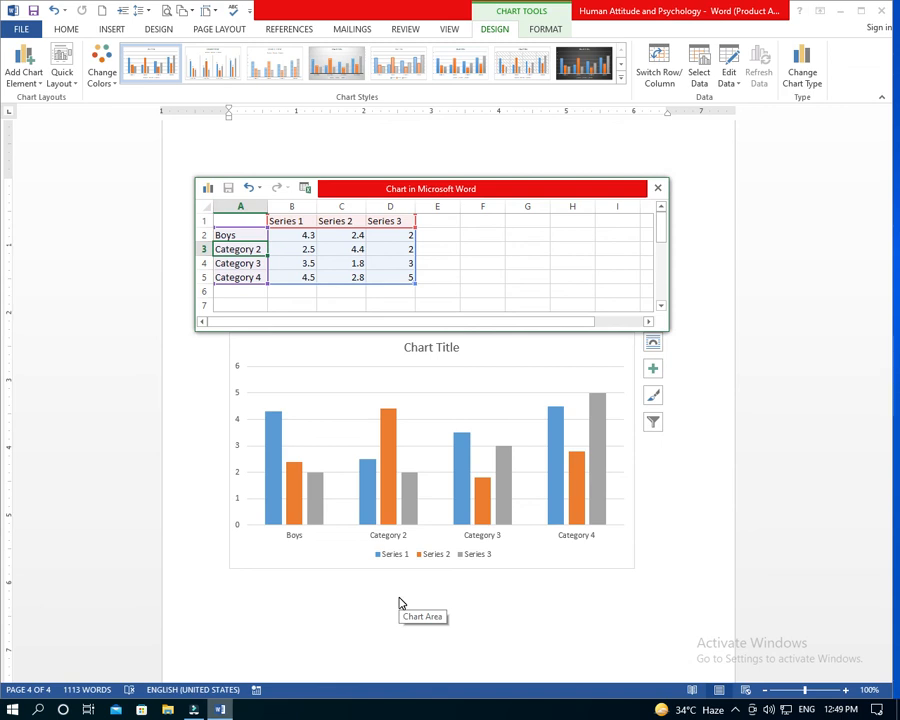
{"action": "type", "text": "Girls"}
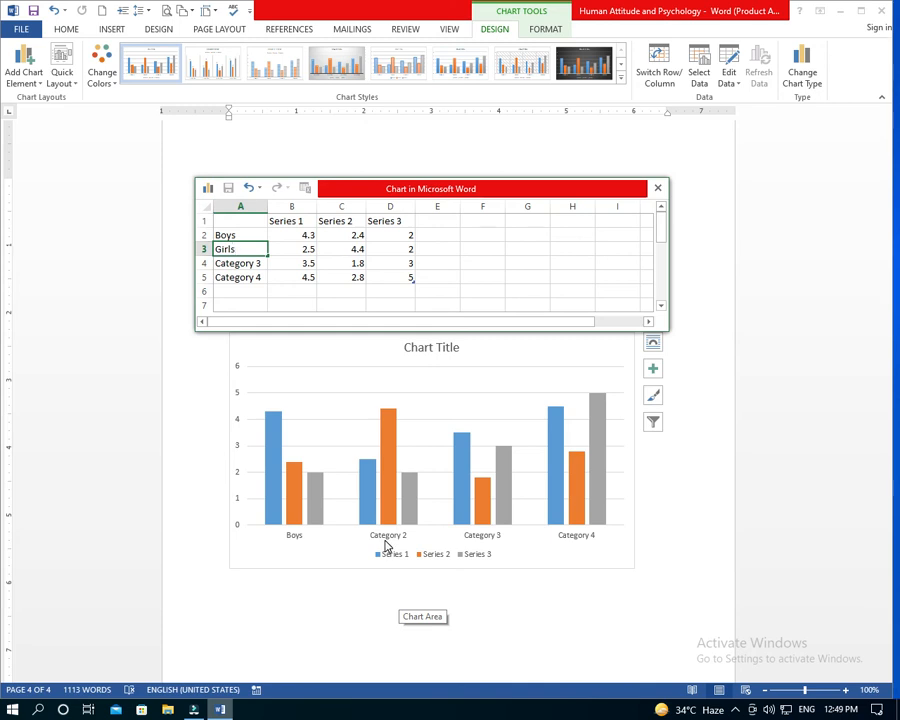
{"action": "left_click", "coordinate": [241, 266]}
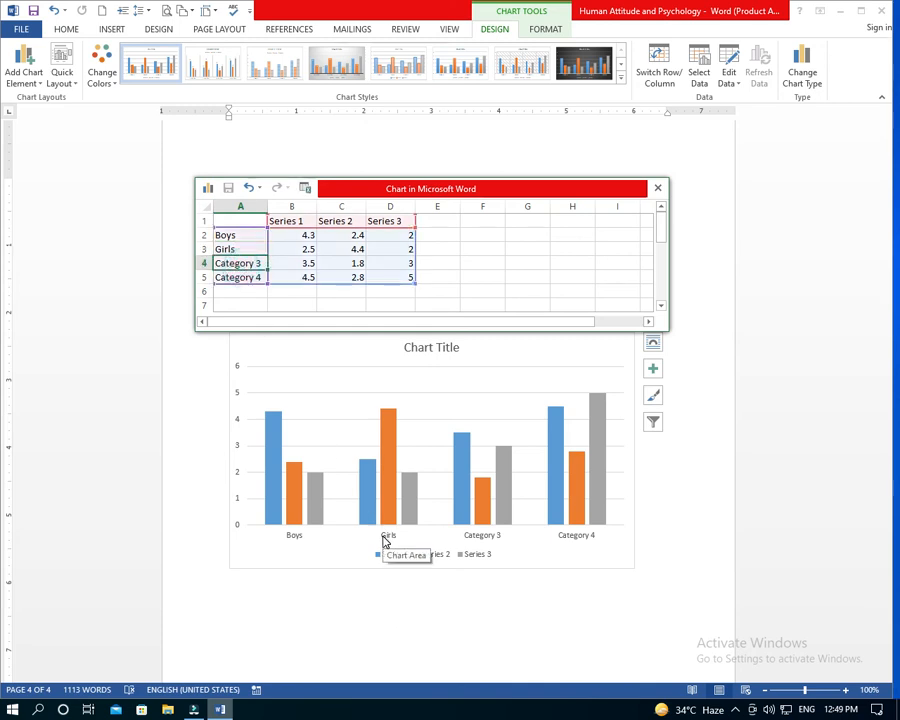
{"action": "type", "text": "Teachers"}
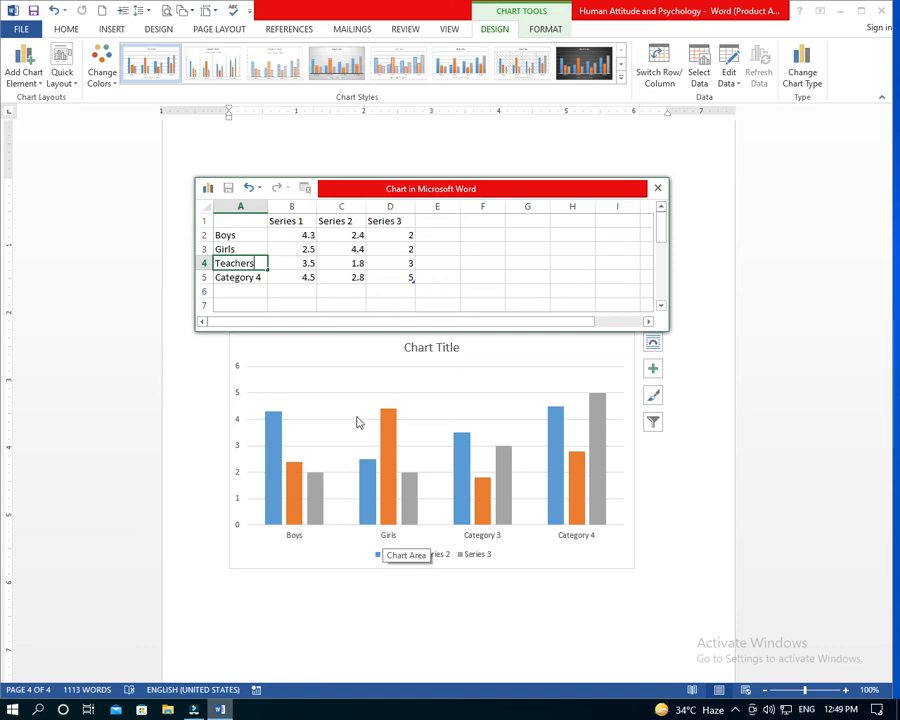
{"action": "left_click", "coordinate": [248, 280]}
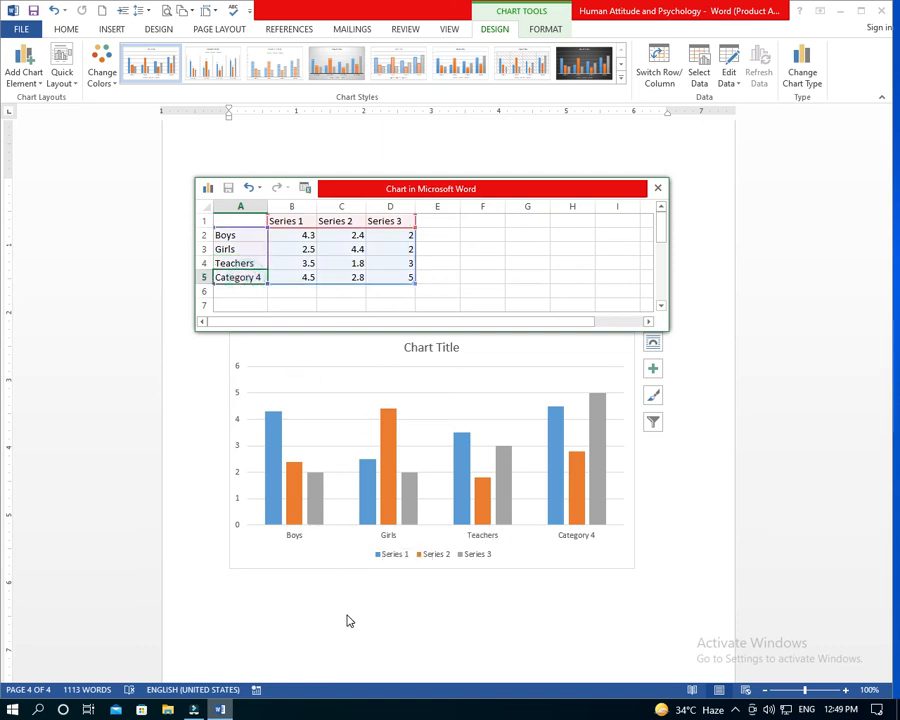
{"action": "type", "text": "Students"}
{"action": "left_click", "coordinate": [356, 584]}
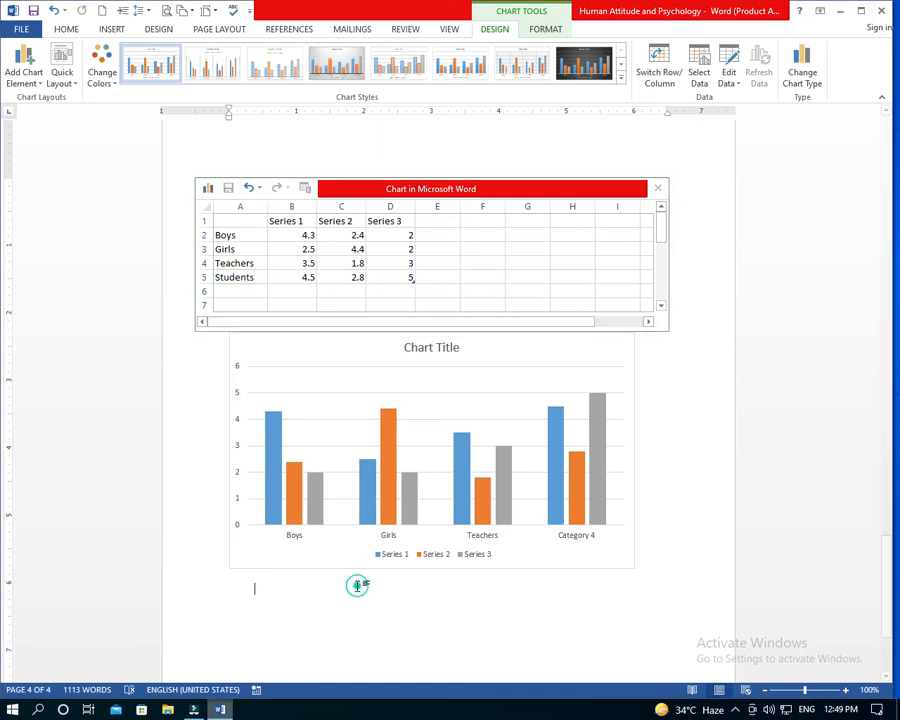
{"action": "left_click", "coordinate": [579, 538]}
{"action": "left_click", "coordinate": [522, 617]}
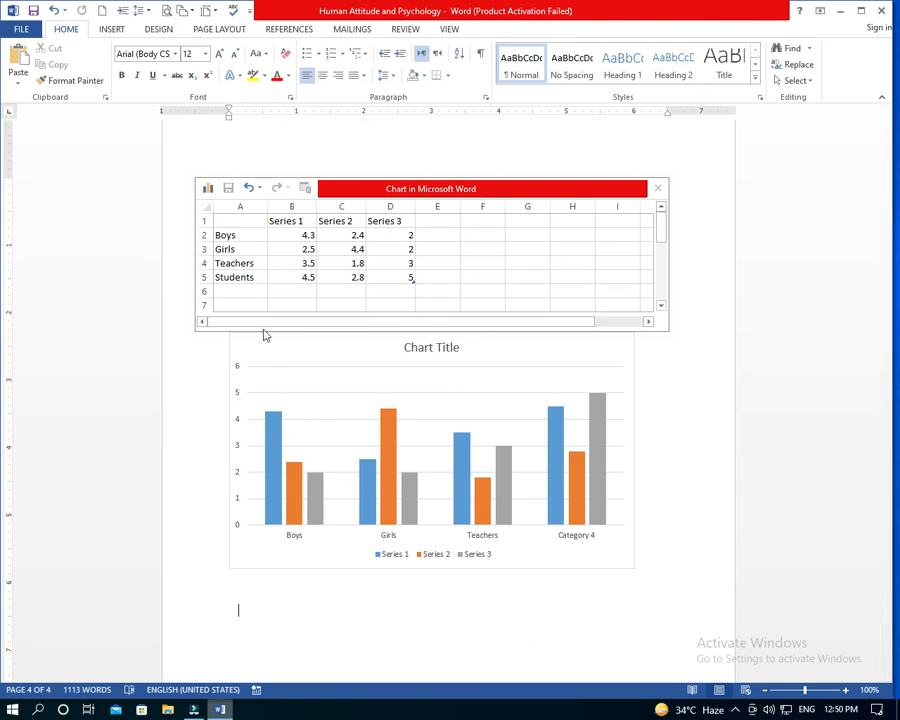
Undo and redo the chart insertion, leaving the chart selected.
{"action": "key", "text": "ctrl+z"}
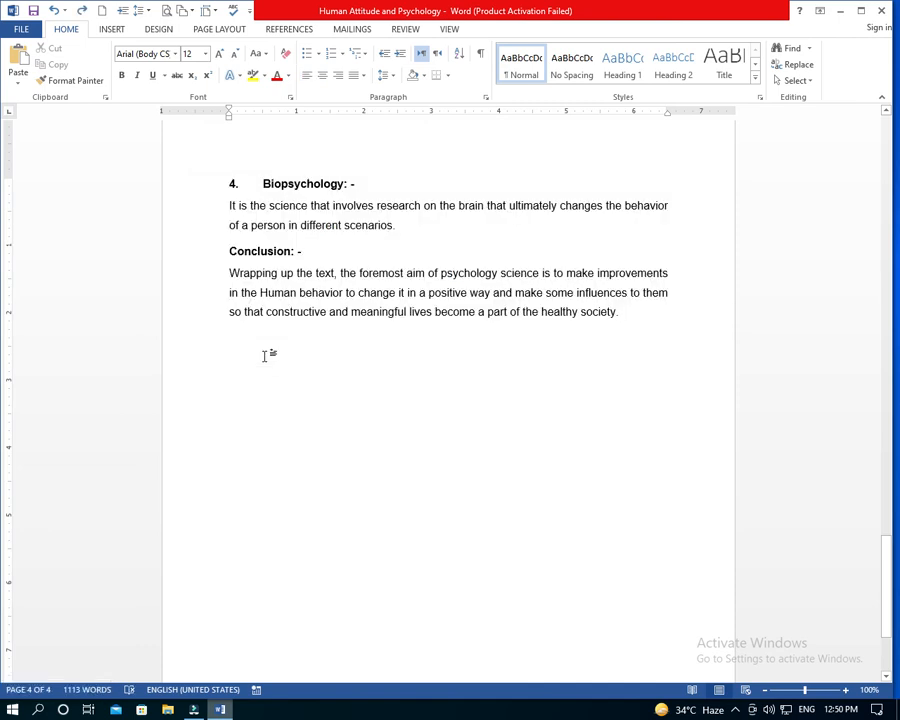
{"action": "key", "text": "ctrl+y"}
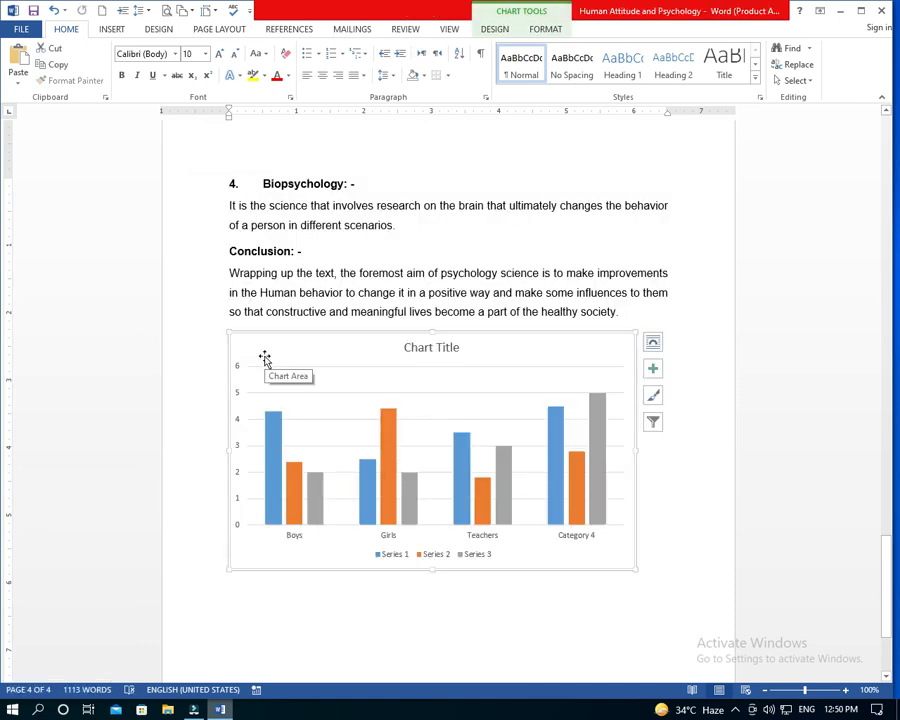
{"action": "left_click", "coordinate": [393, 488]}
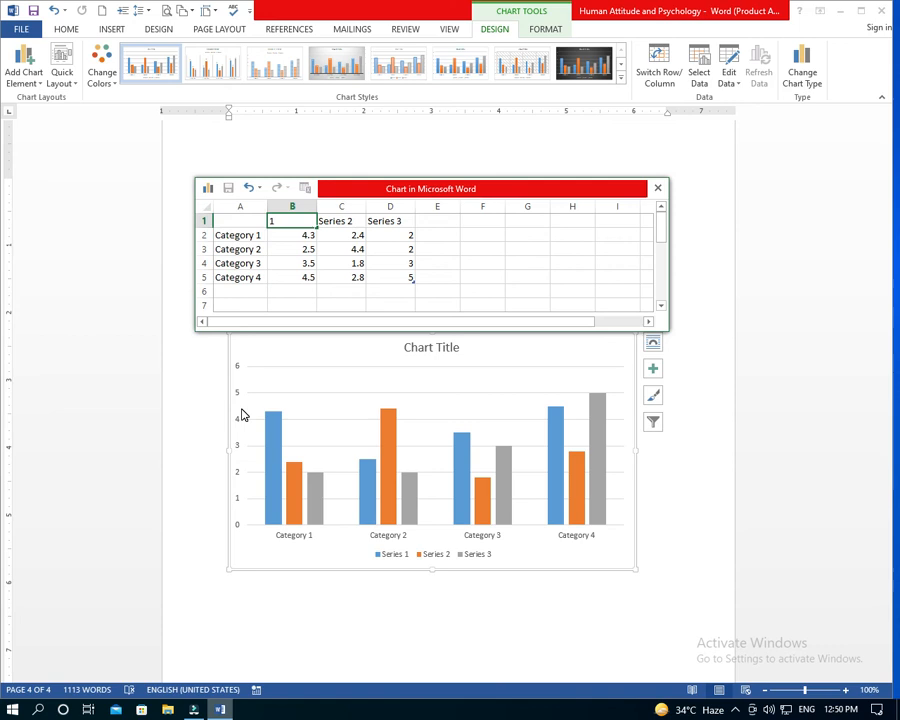
Rename the chart's first two categories to Boys and Girls in cells A2 and A3 of its data sheet.
{"action": "left_click", "coordinate": [238, 236]}
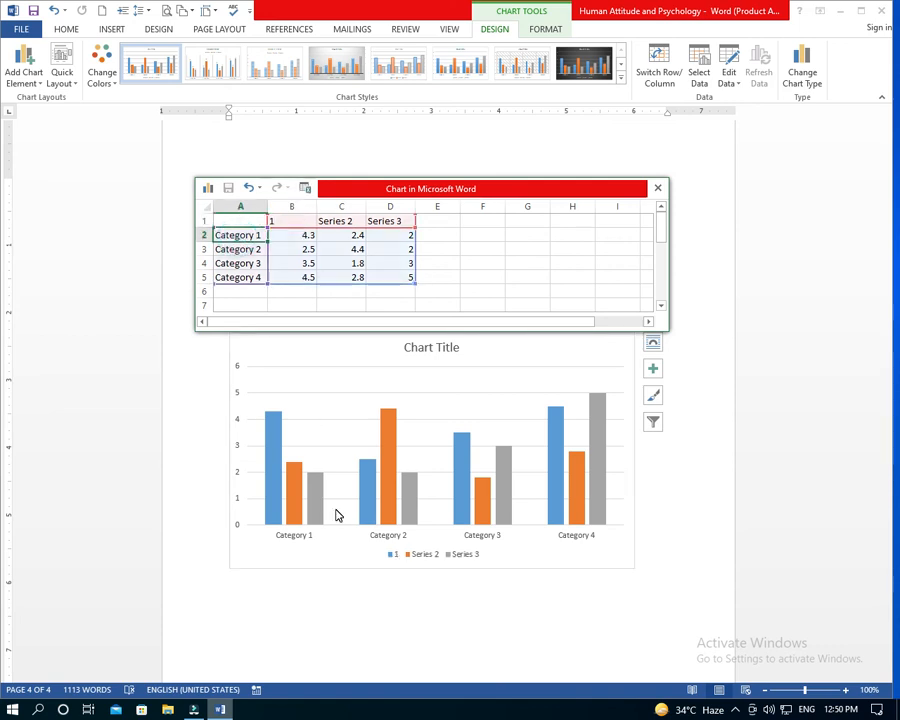
{"action": "type", "text": "Boys"}
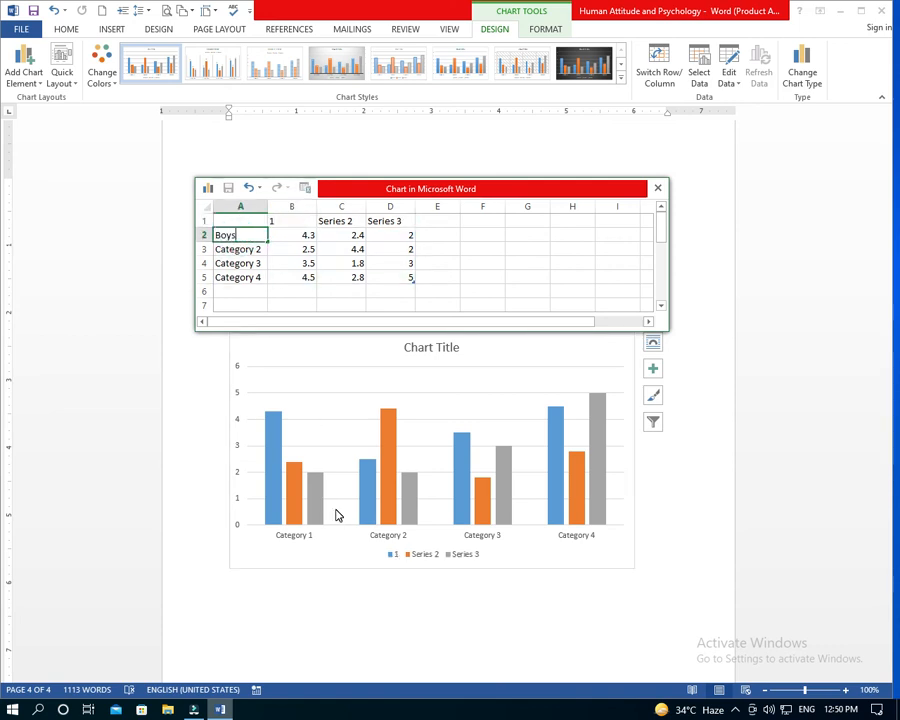
{"action": "left_click", "coordinate": [233, 249]}
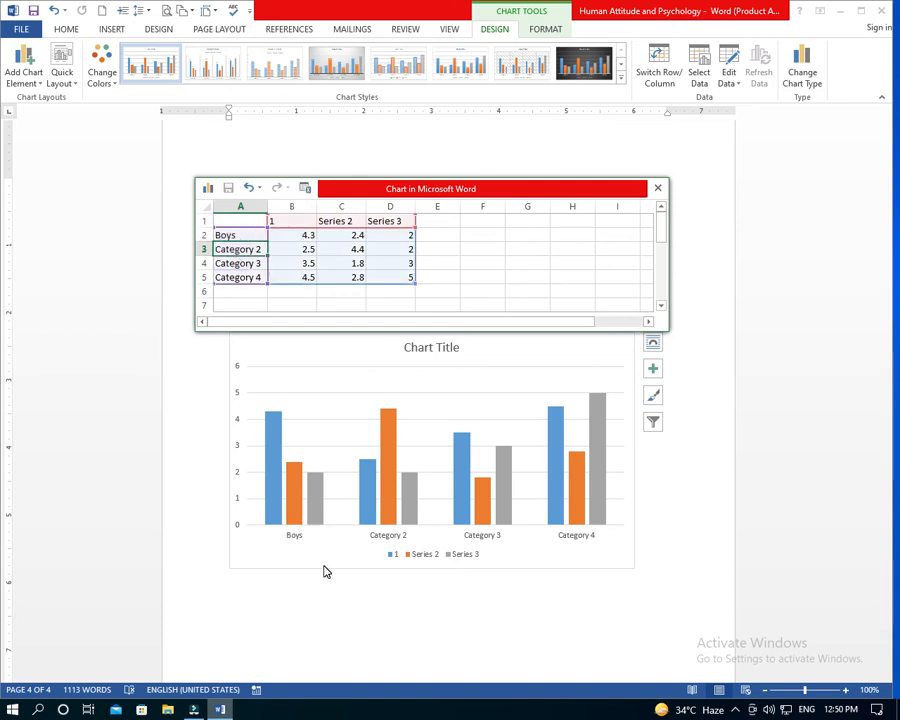
{"action": "type", "text": "Girls"}
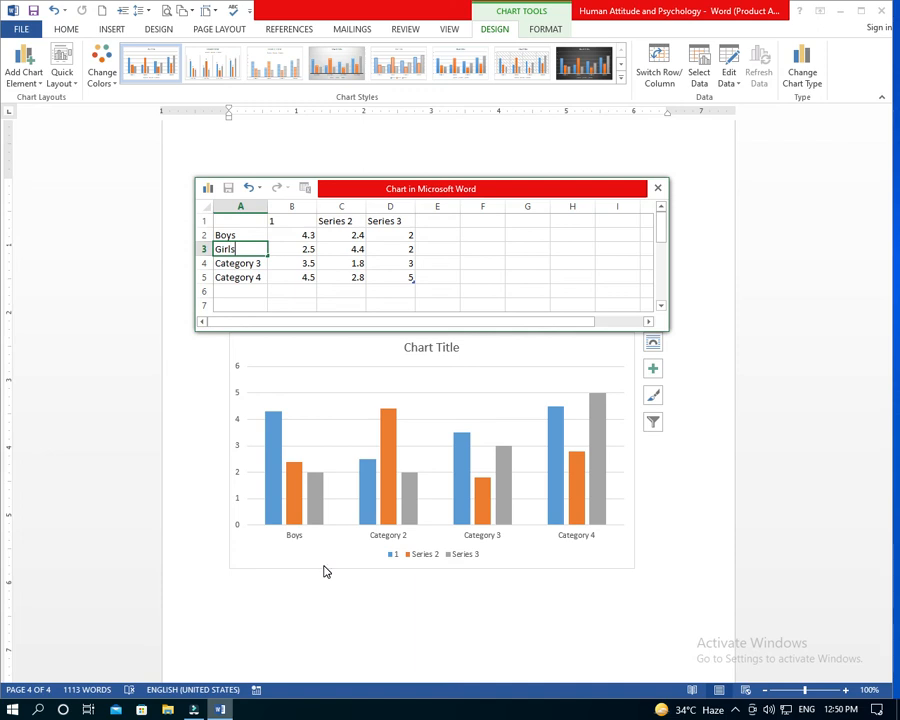
{"action": "left_click", "coordinate": [249, 272]}
{"action": "type", "text": "Te"}
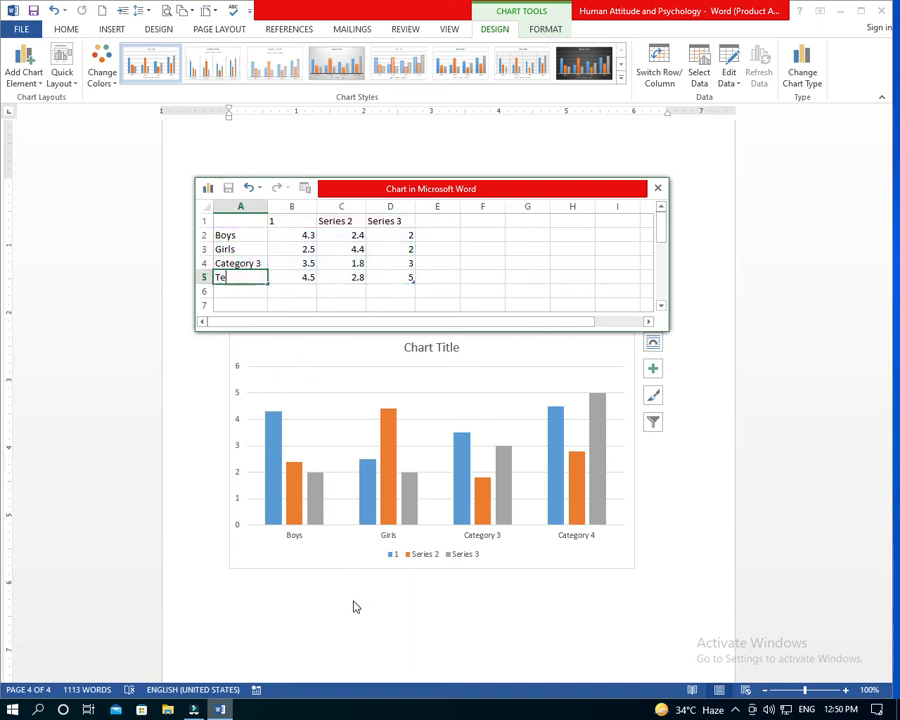
{"action": "type", "text": "achers"}
{"action": "key", "text": "ctrl+z"}
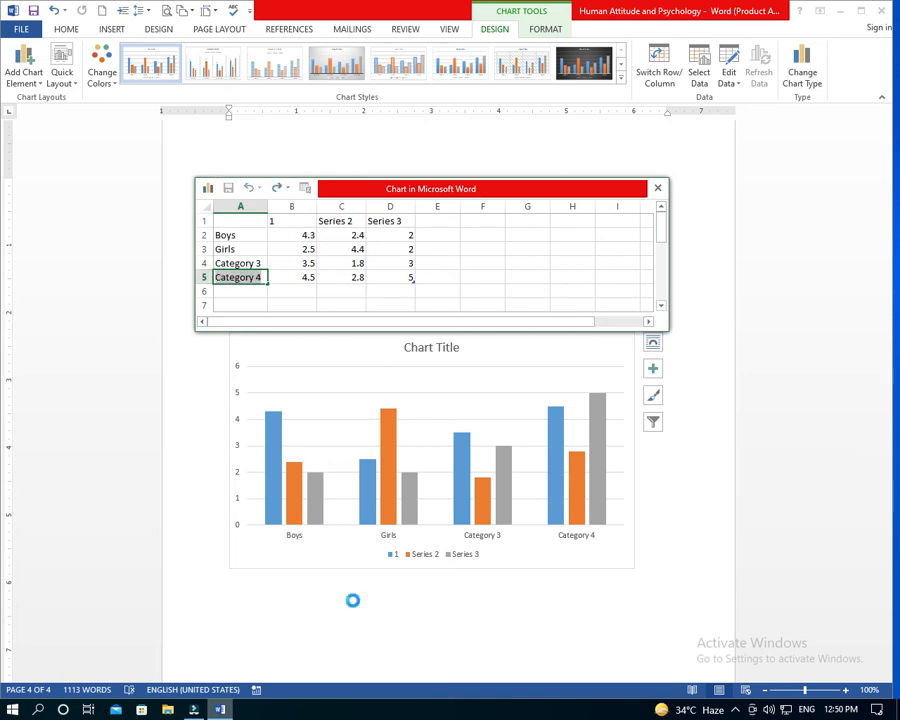
Rename the chart's last two categories to Teachers and Students in cells A4 and A5 of its data sheet.
{"action": "left_click", "coordinate": [238, 263]}
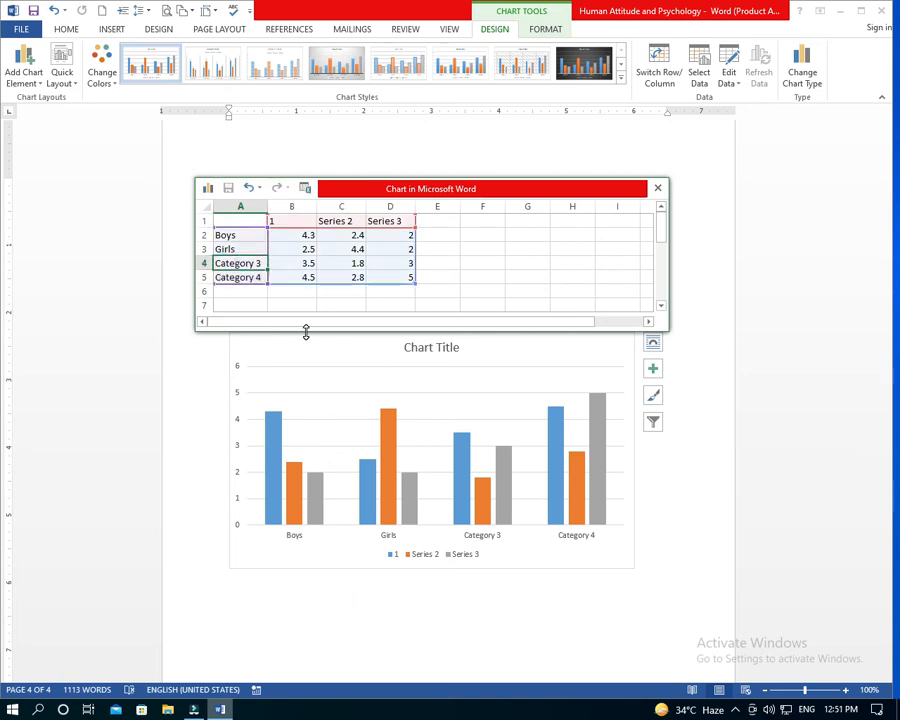
{"action": "type", "text": "Teachers"}
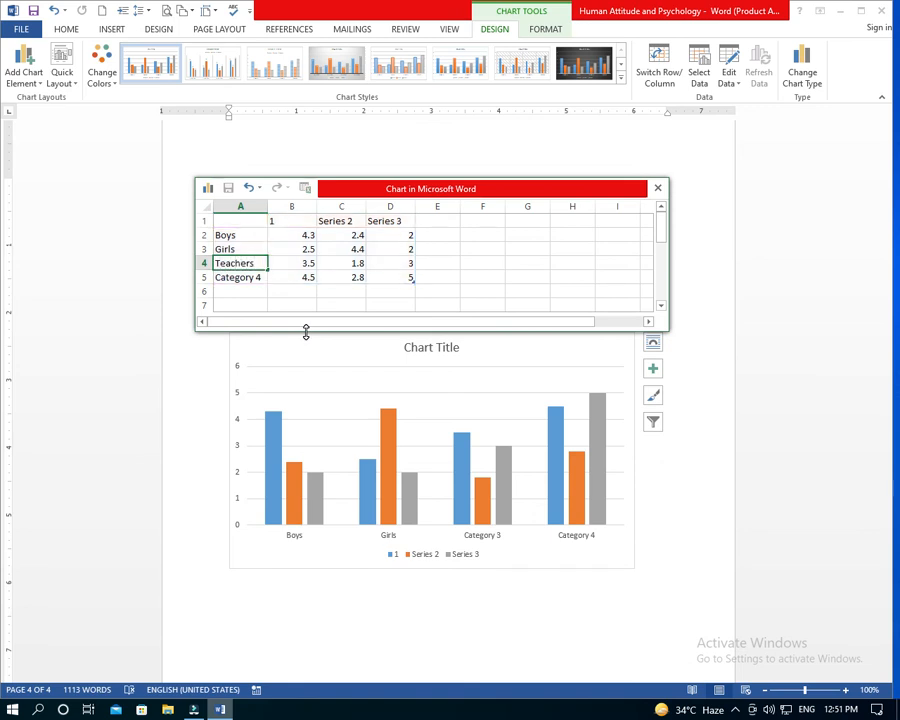
{"action": "left_click", "coordinate": [226, 278]}
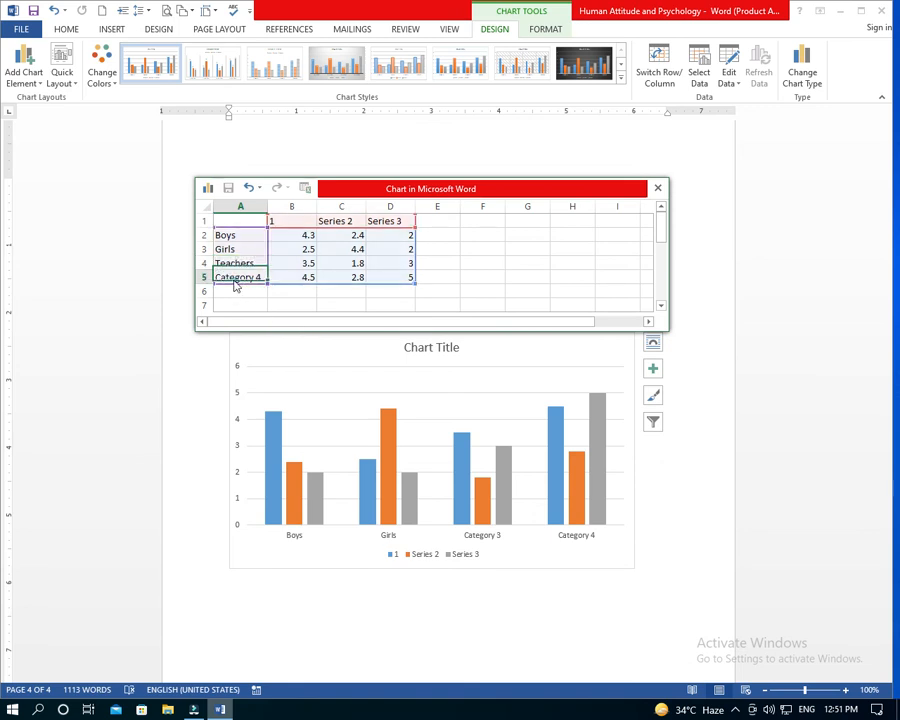
{"action": "type", "text": "Students"}
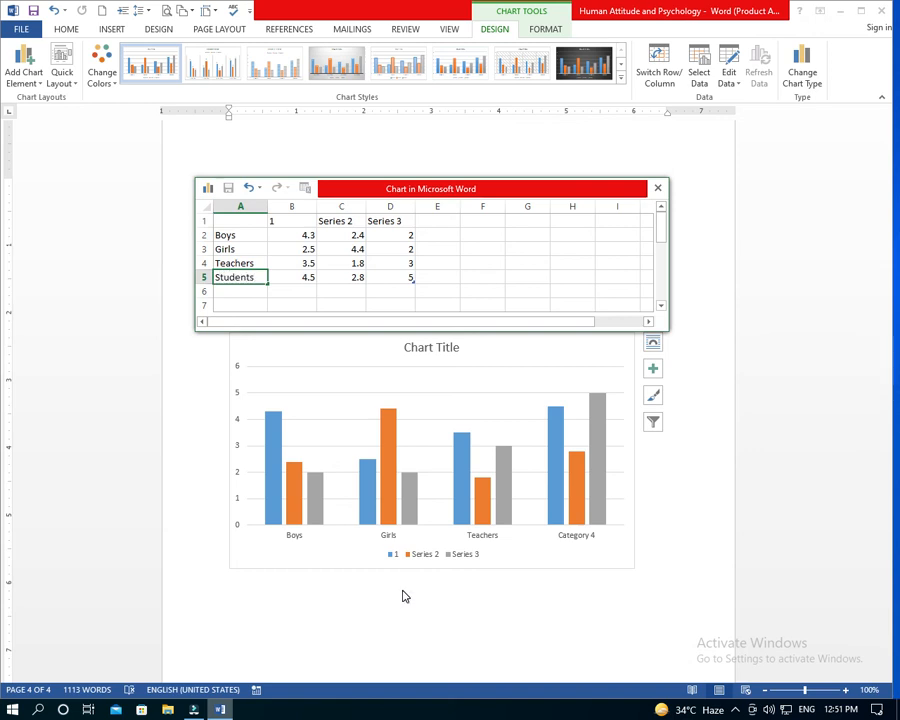
{"action": "left_click", "coordinate": [403, 596]}
{"action": "left_click", "coordinate": [570, 535]}
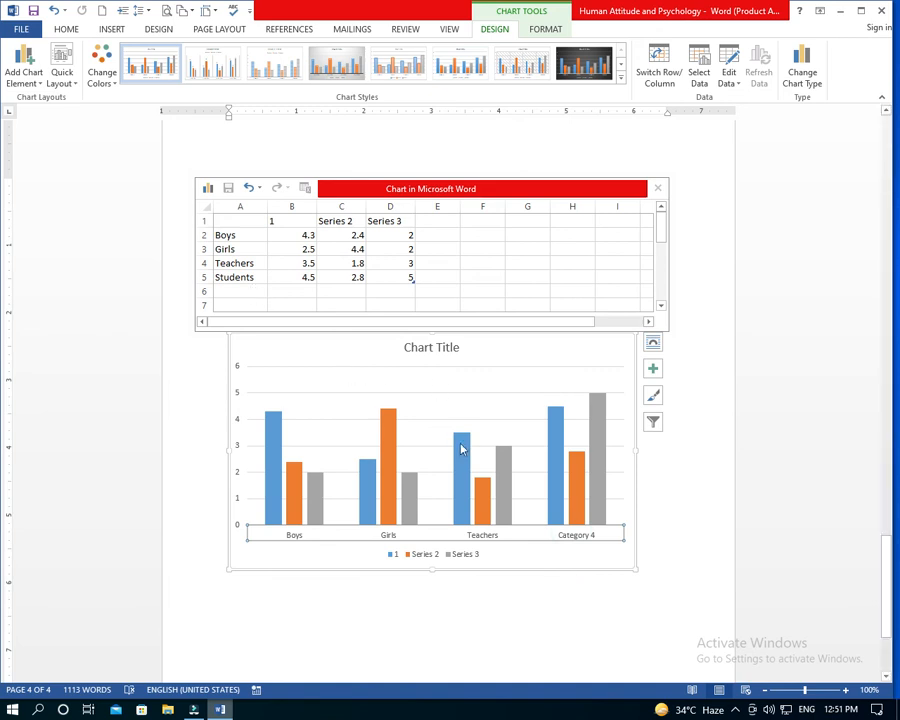
Clear the fourth category's name from cell A5 of the column chart's data sheet.
{"action": "left_click", "coordinate": [245, 278]}
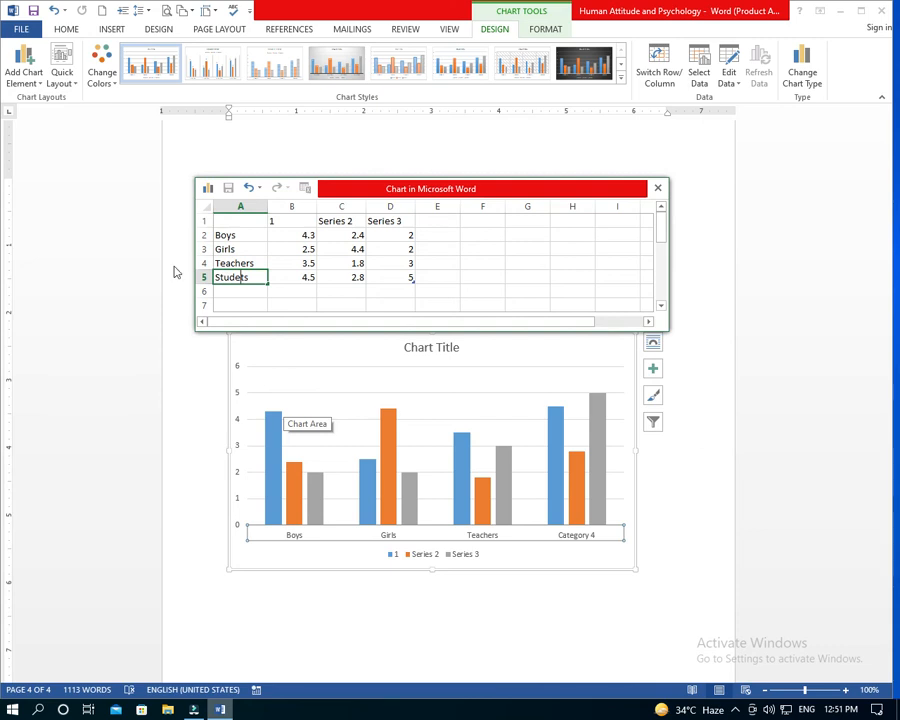
{"action": "left_click", "coordinate": [251, 279]}
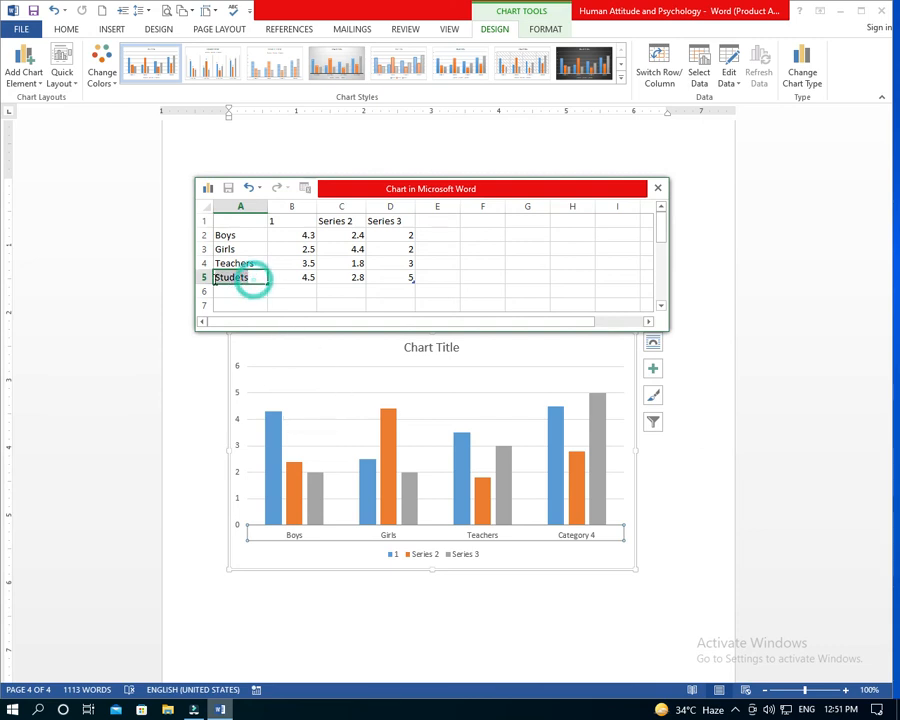
{"action": "key", "text": "Delete"}
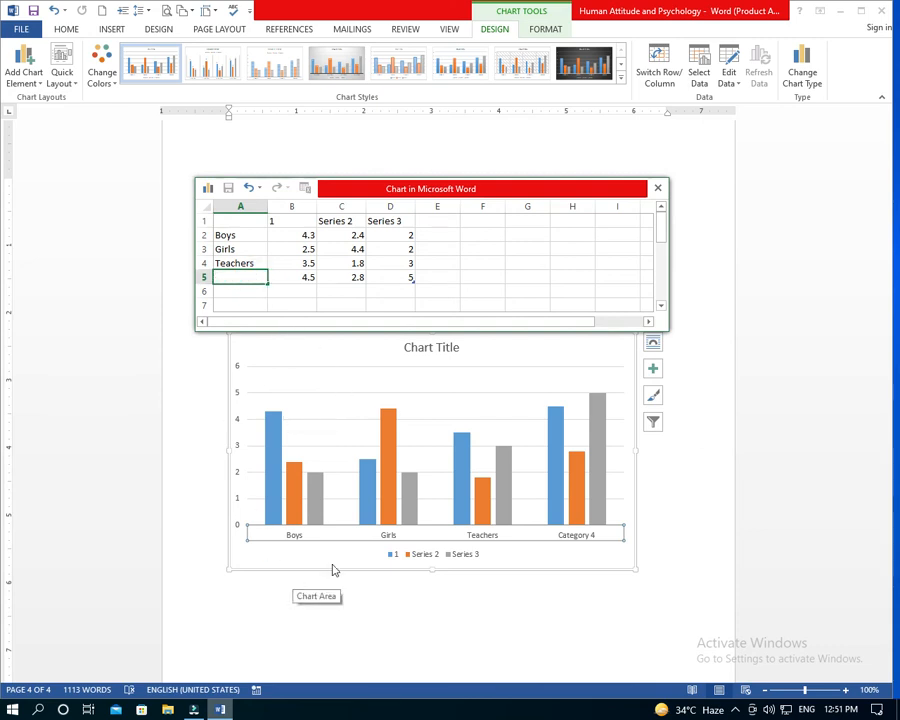
{"action": "left_click", "coordinate": [394, 612]}
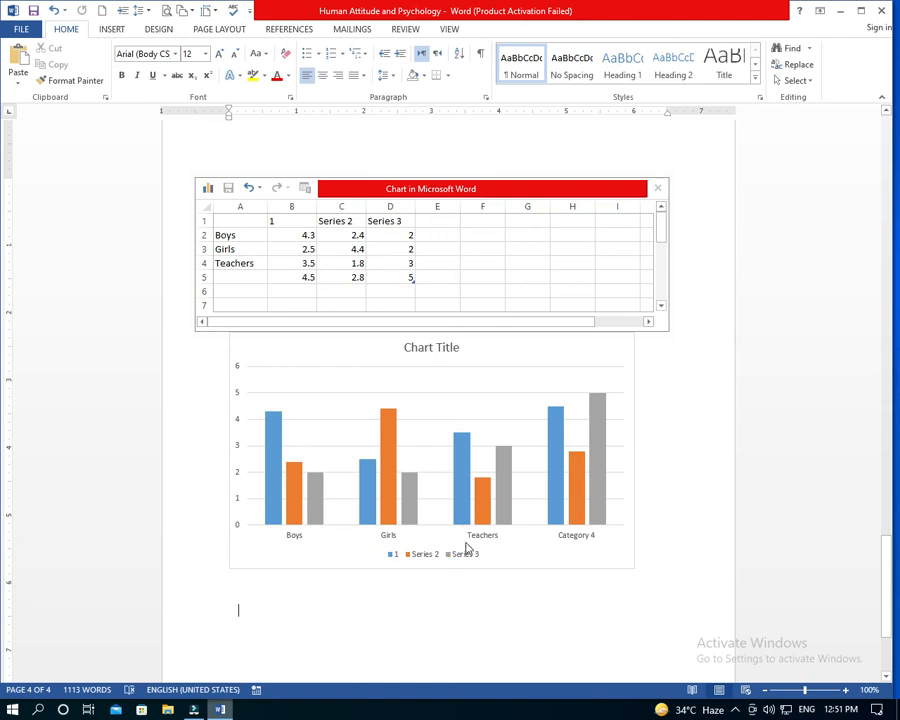
Set the first series' values in the column chart's data sheet to 20 for Boys, 30 for Girls and 27 for Teachers.
{"action": "left_click", "coordinate": [306, 236]}
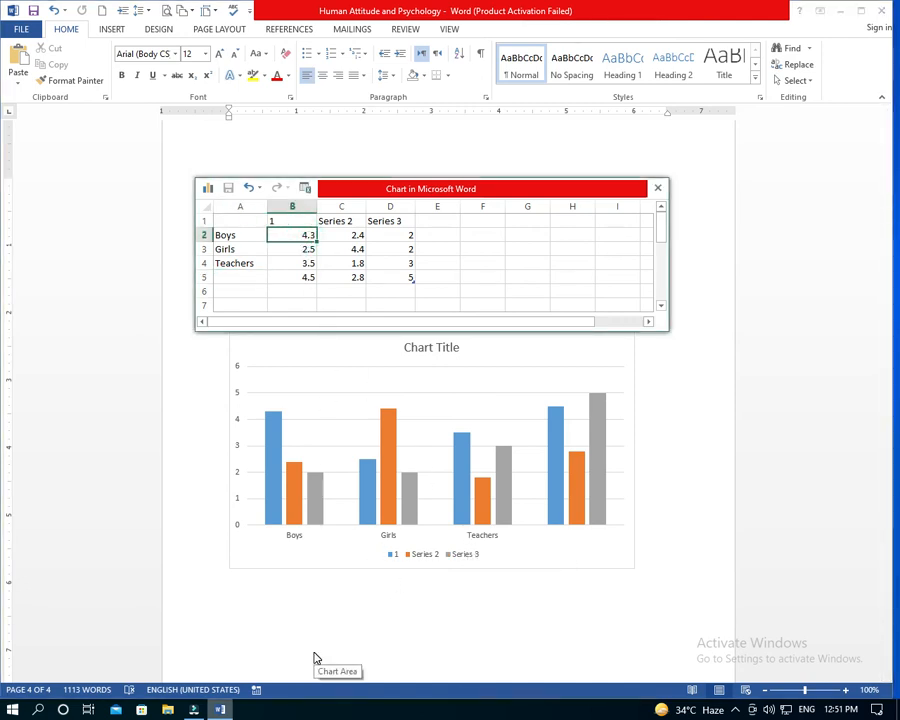
{"action": "type", "text": "2"}
{"action": "left_click", "coordinate": [257, 570]}
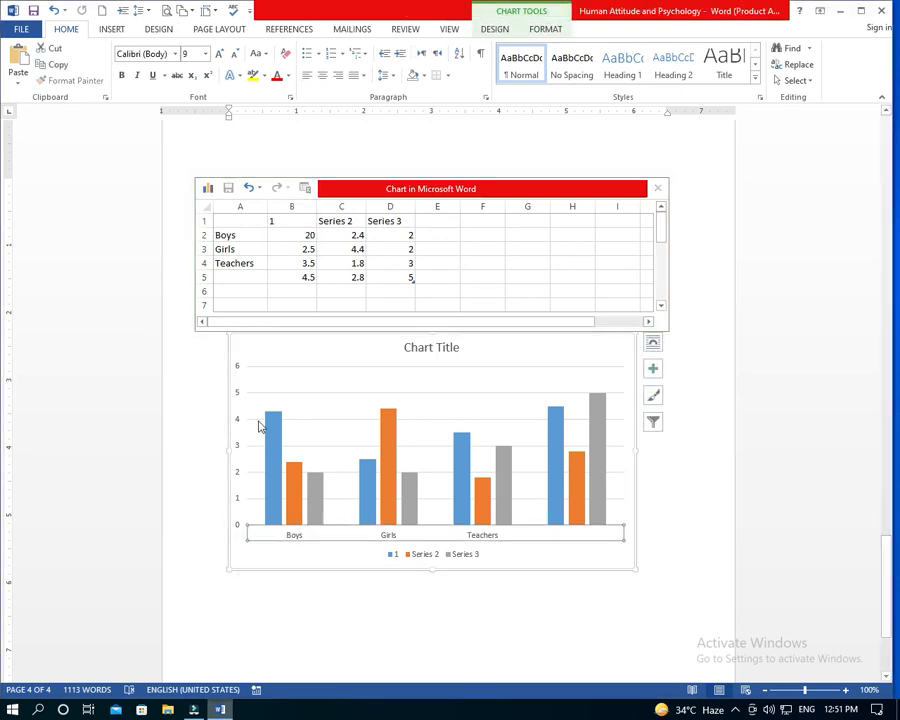
{"action": "left_click", "coordinate": [302, 249]}
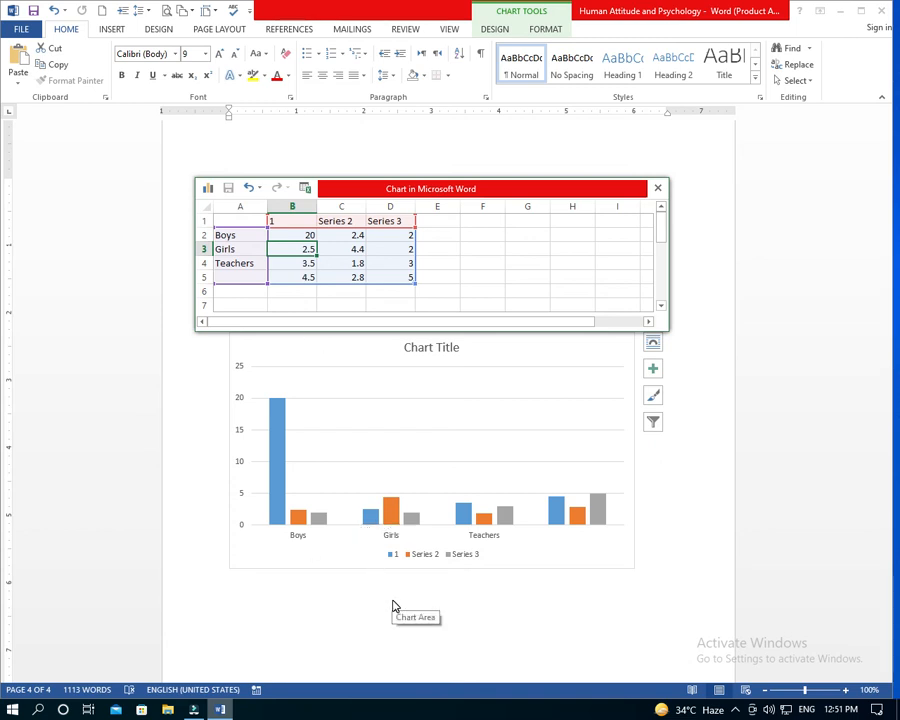
{"action": "type", "text": "30"}
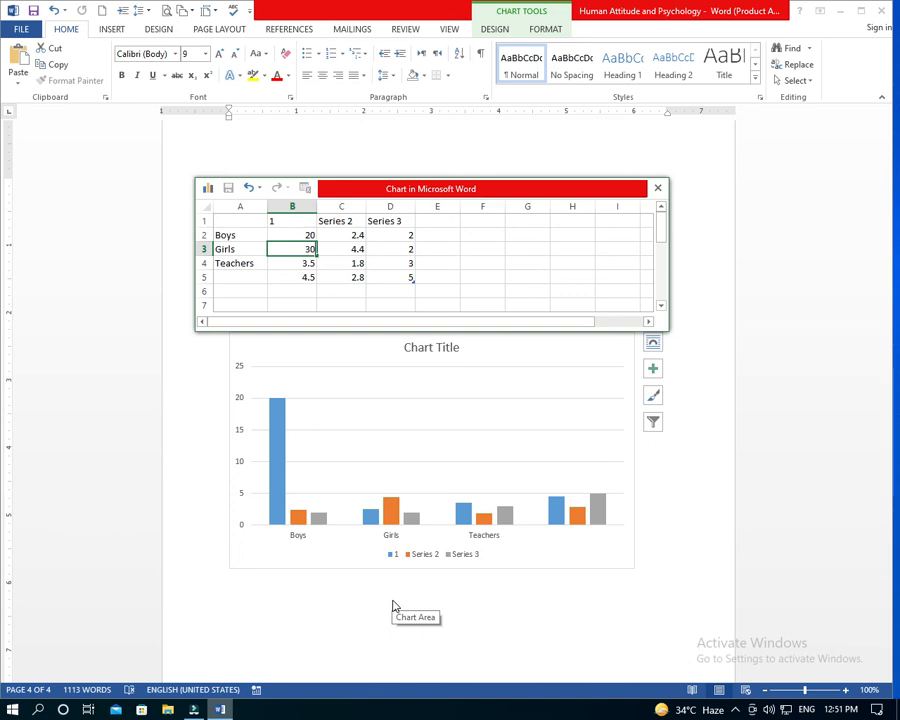
{"action": "left_click", "coordinate": [361, 604]}
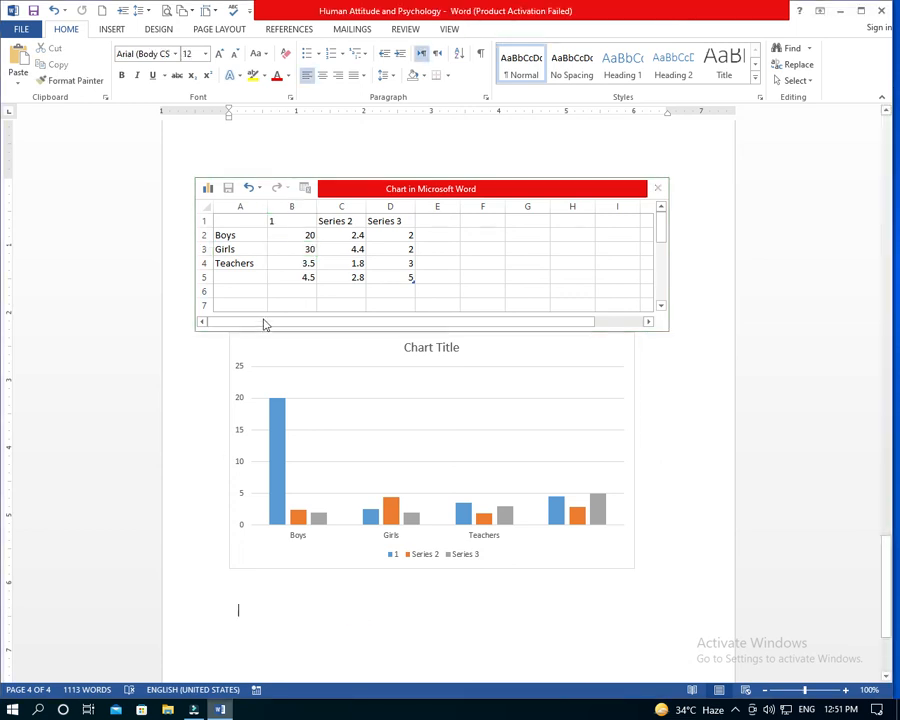
{"action": "left_click", "coordinate": [293, 263]}
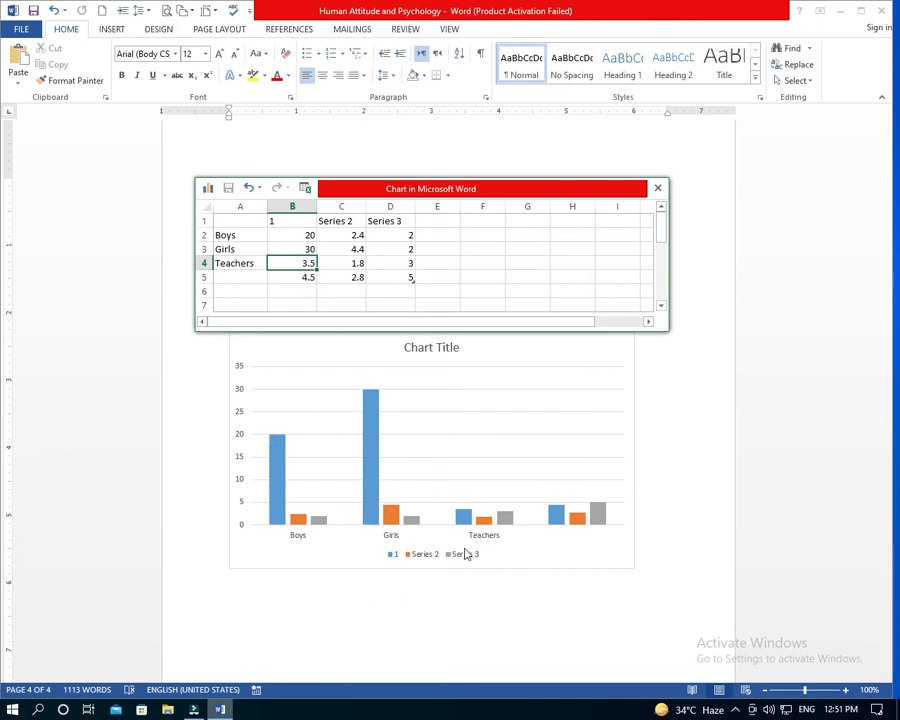
{"action": "type", "text": "27"}
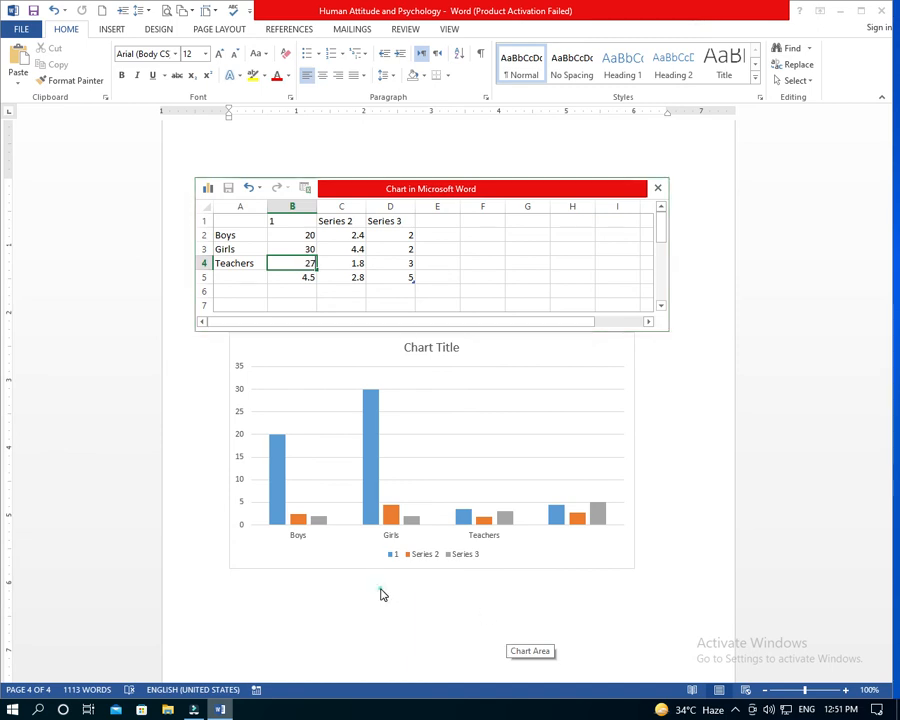
{"action": "left_click", "coordinate": [410, 584]}
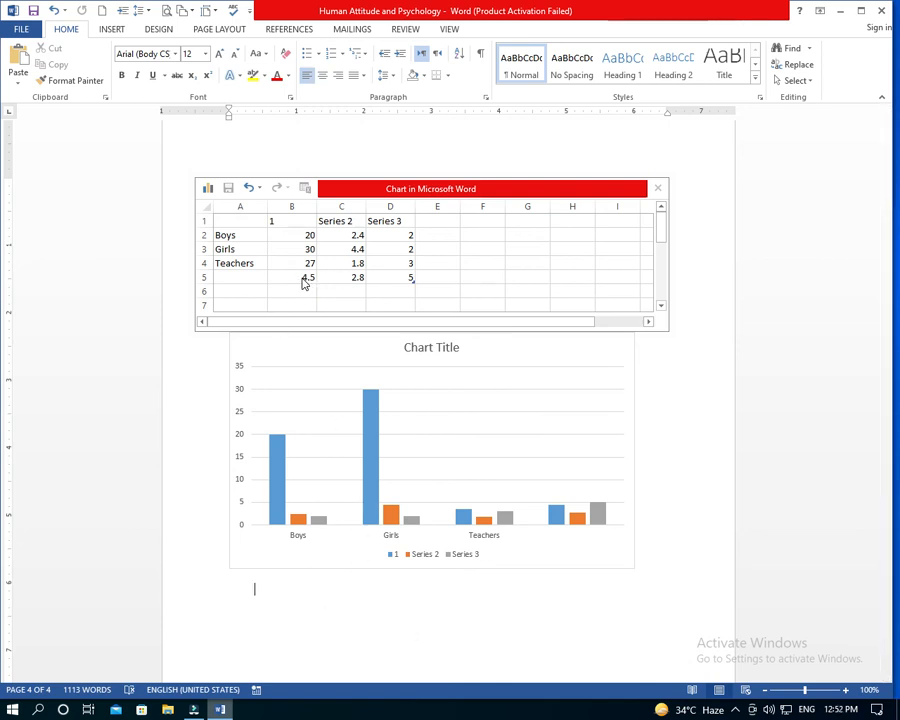
Close the chart's data sheet and delete the column chart below the Conclusion paragraph.
{"action": "left_click", "coordinate": [346, 263]}
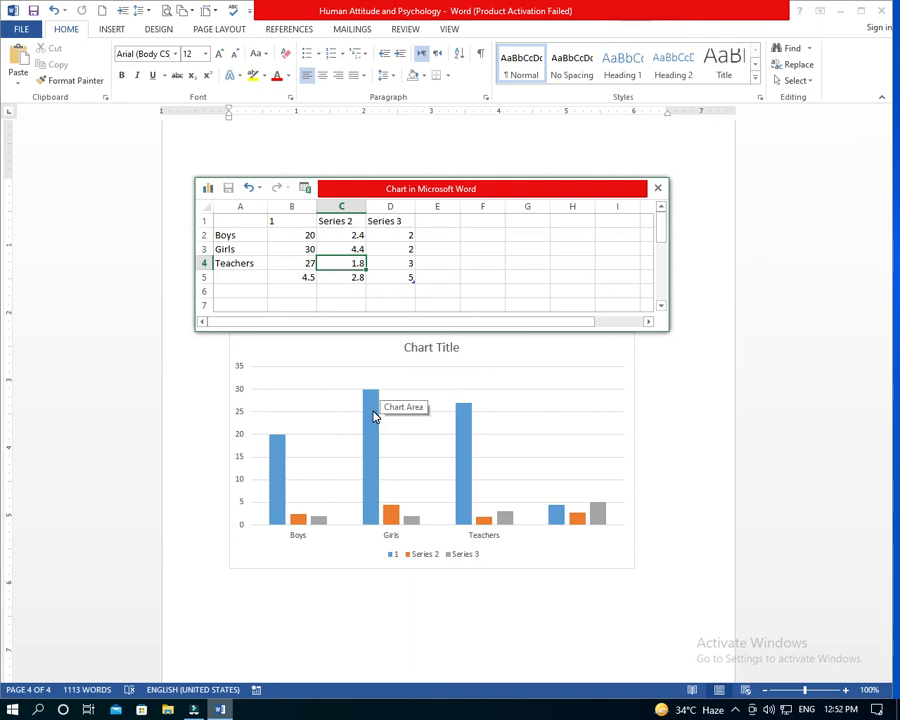
{"action": "left_click", "coordinate": [660, 192]}
{"action": "left_click", "coordinate": [510, 415]}
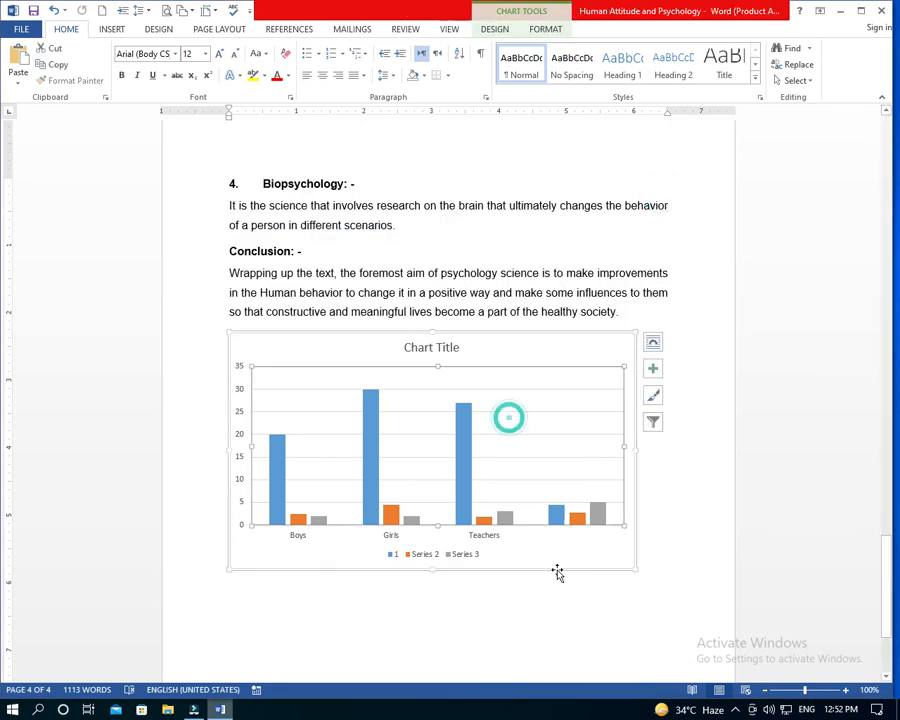
{"action": "key", "text": "Delete"}
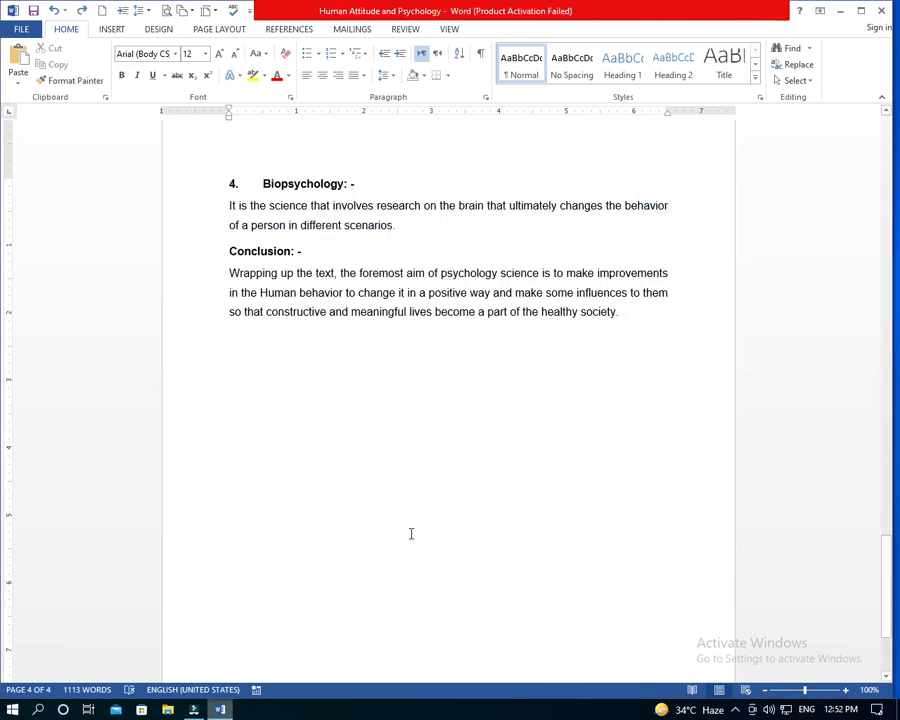
Insert a standard pie chart below the Conclusion paragraph and dismiss the Office activation wizard.
{"action": "left_click", "coordinate": [113, 29]}
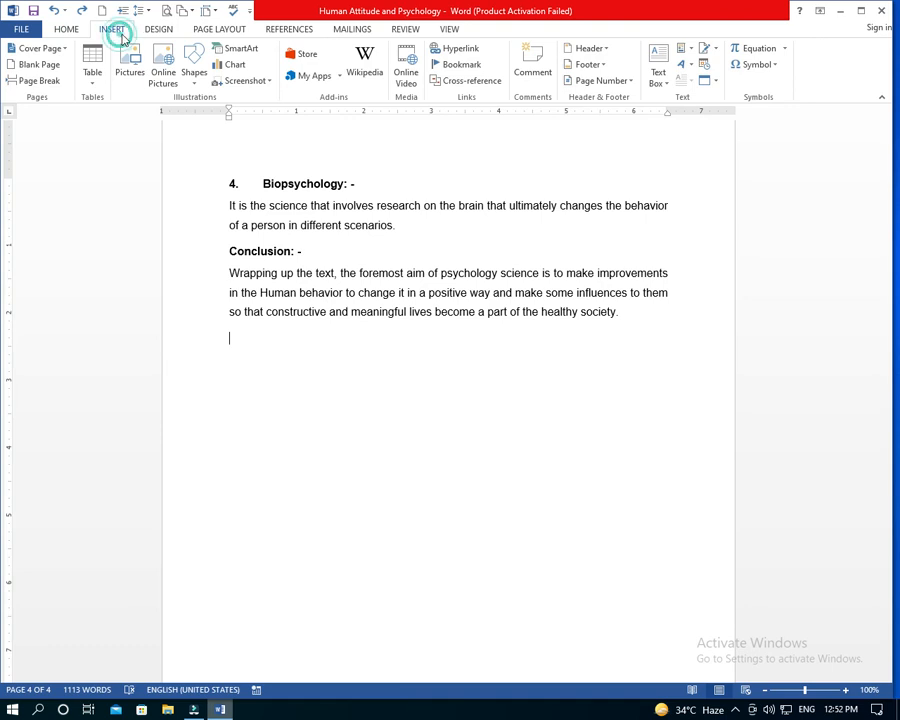
{"action": "left_click", "coordinate": [235, 65]}
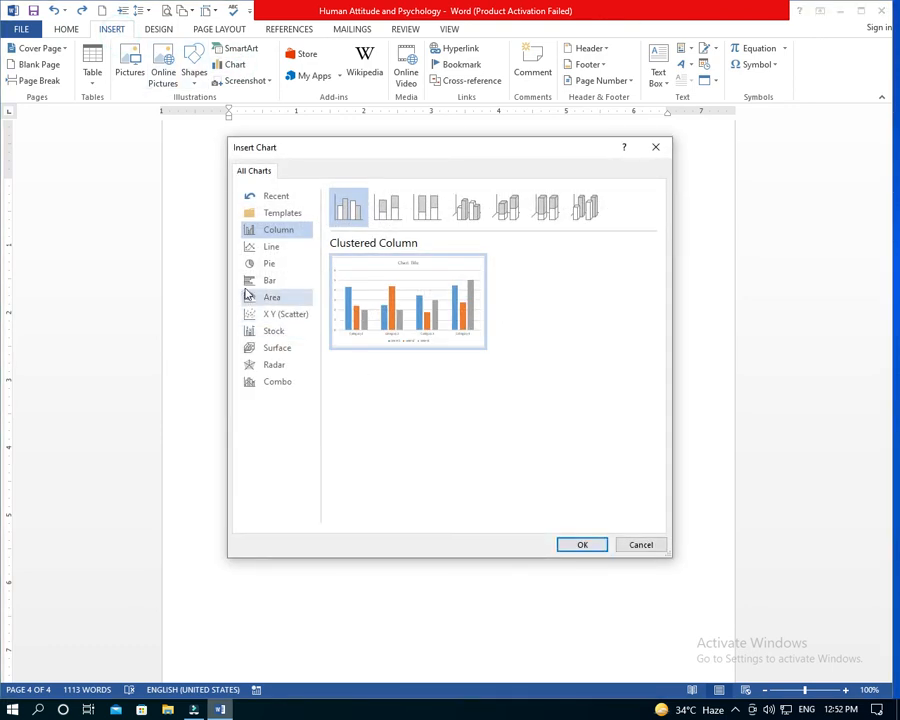
{"action": "left_click", "coordinate": [270, 265]}
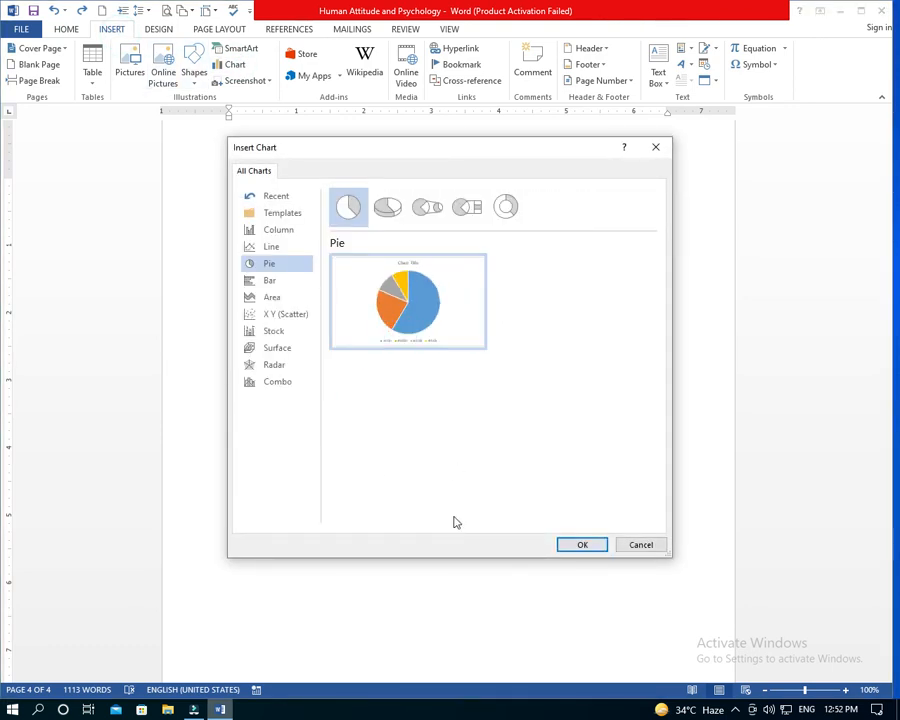
{"action": "left_click", "coordinate": [579, 543]}
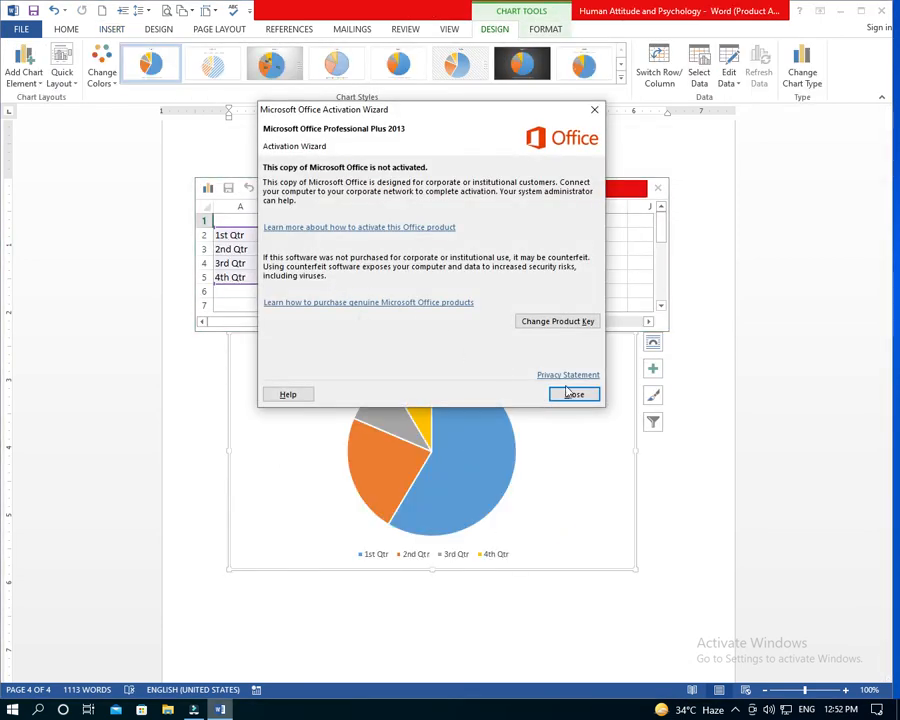
{"action": "left_click", "coordinate": [572, 393]}
Set the pie chart's Sales values for the 1st to 4th quarters to 2, 7, 4 and 3 in its data sheet.
{"action": "left_click", "coordinate": [306, 238]}
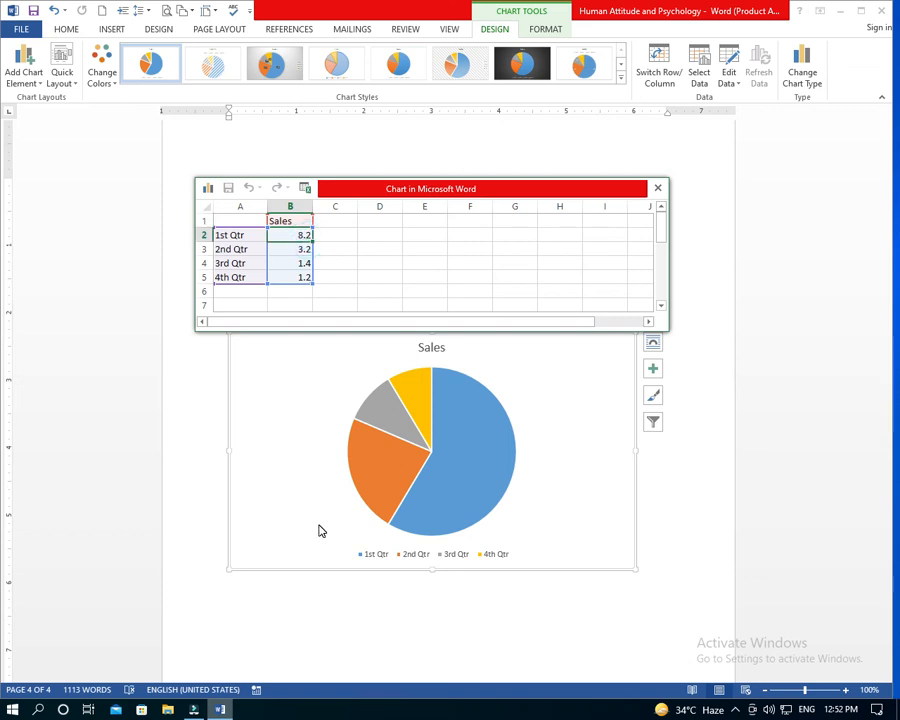
{"action": "type", "text": "2"}
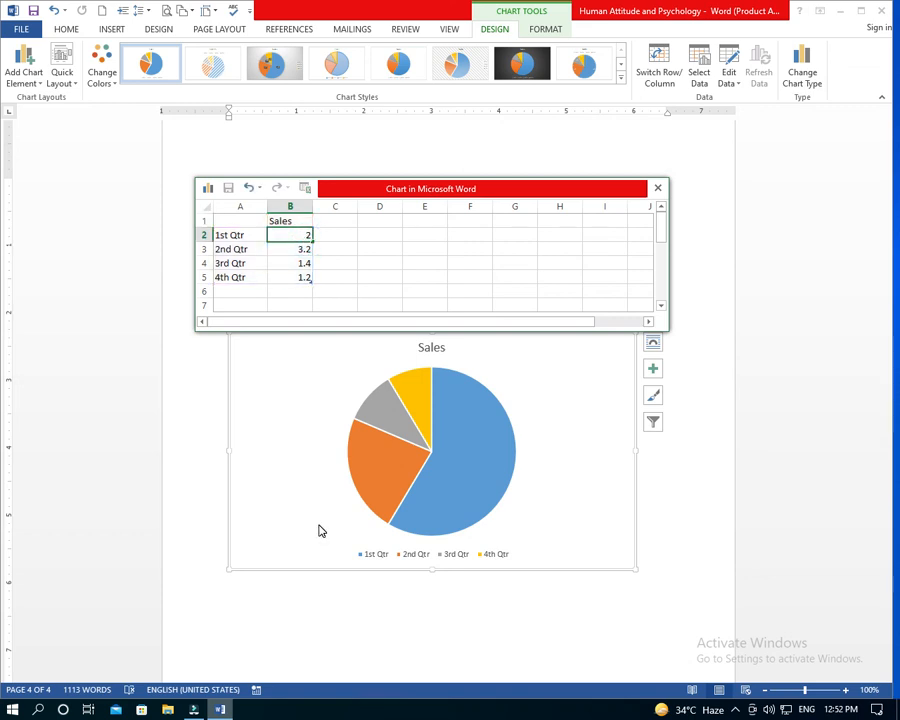
{"action": "left_click", "coordinate": [295, 250]}
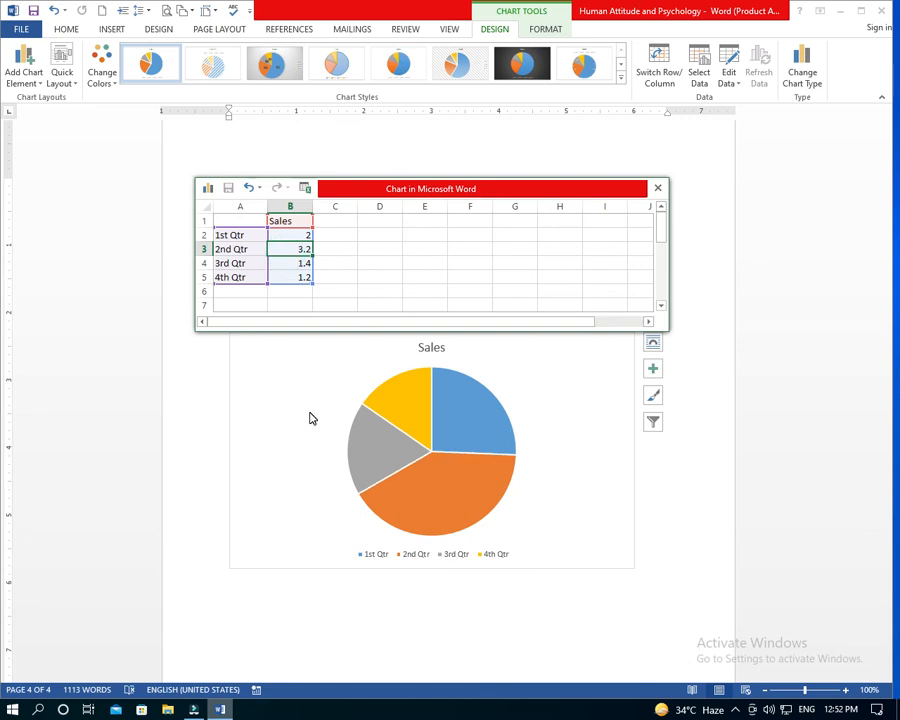
{"action": "type", "text": "7"}
{"action": "left_click", "coordinate": [301, 263]}
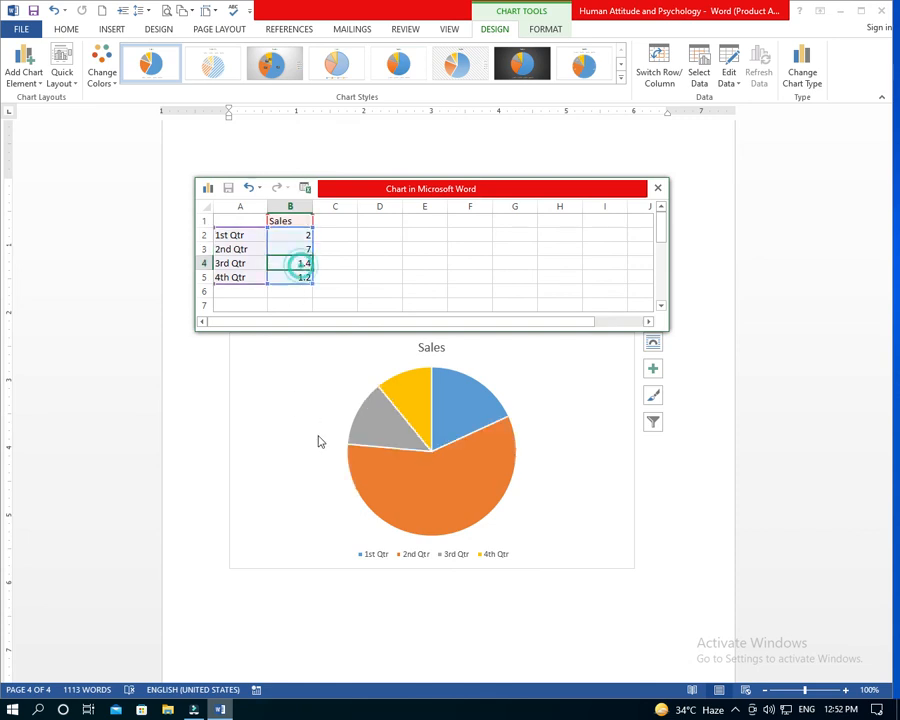
{"action": "type", "text": "4"}
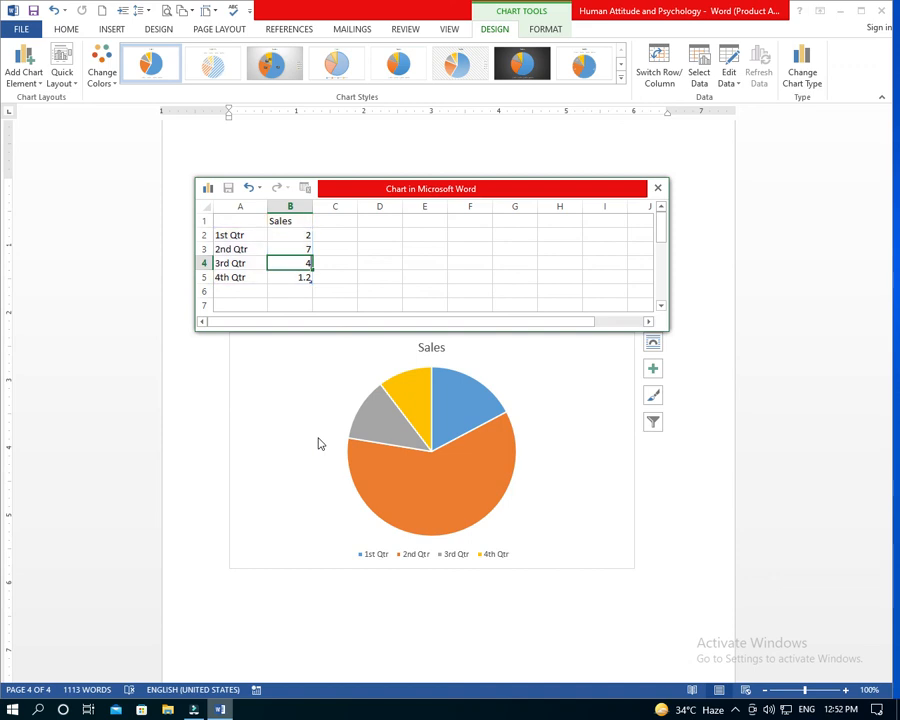
{"action": "left_click", "coordinate": [292, 279]}
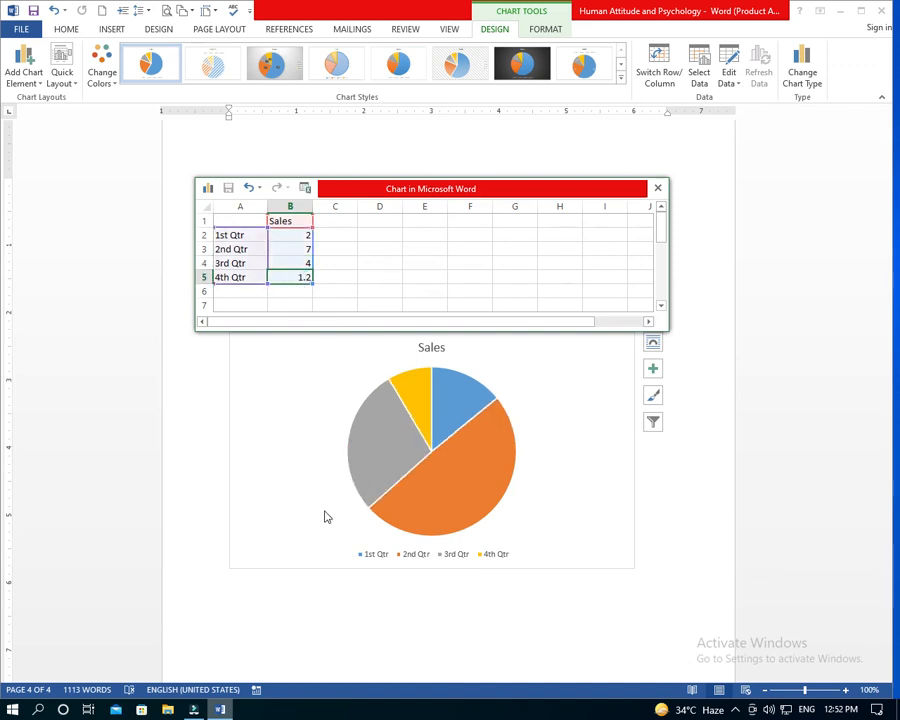
{"action": "type", "text": "3"}
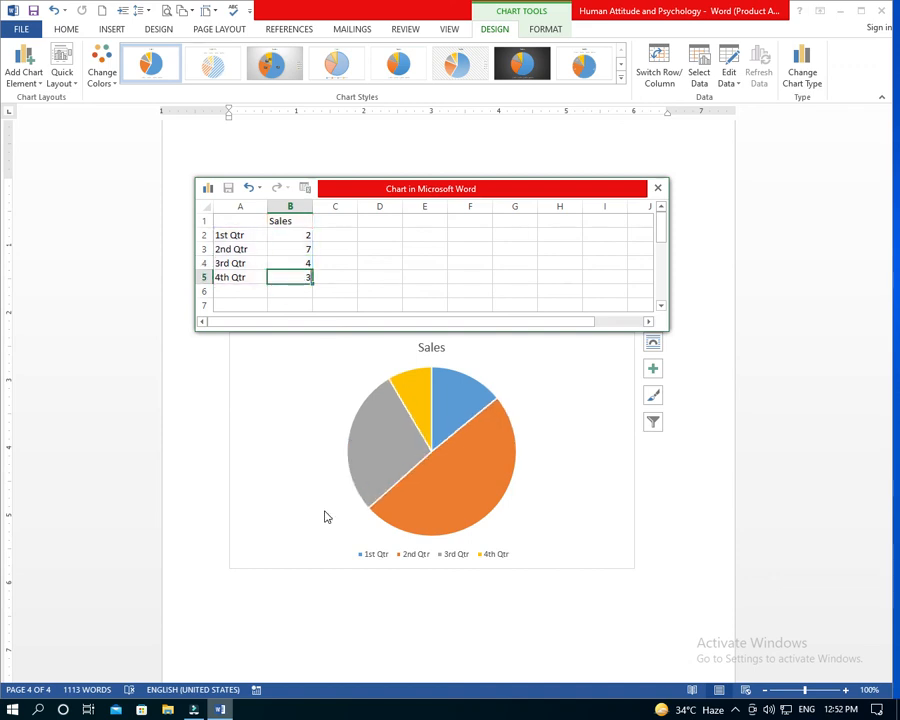
{"action": "left_click", "coordinate": [382, 584]}
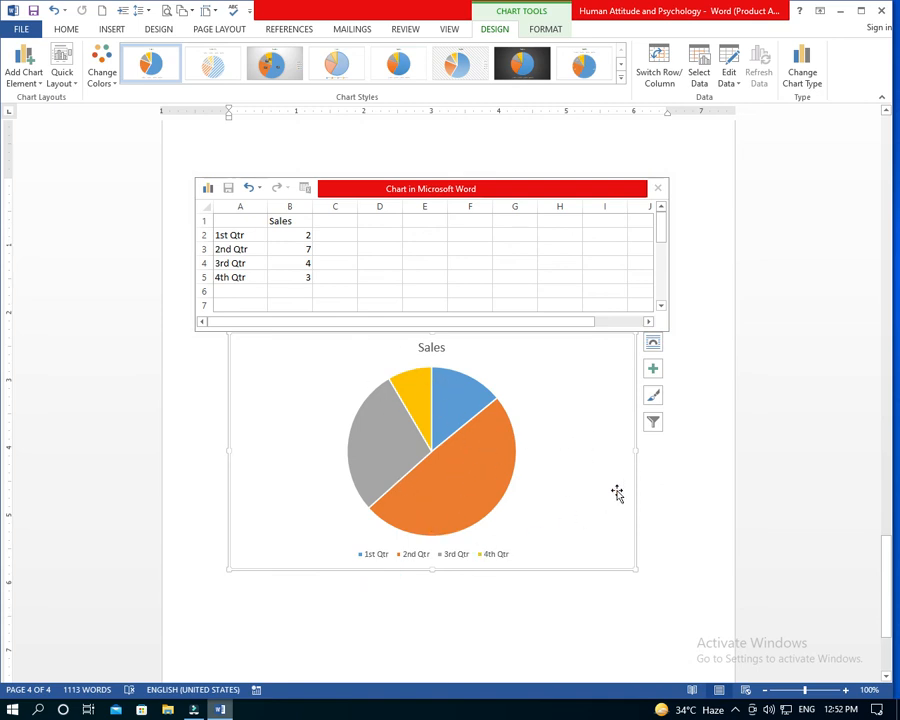
Widen the pie chart slightly to the text margin and apply the chart style with a grey gradient background and dark percentage labels.
{"action": "mouse_move", "coordinate": [633, 451]}
{"action": "left_mouse_down"}
{"action": "mouse_move", "coordinate": [687, 448]}
{"action": "mouse_move", "coordinate": [649, 458]}
{"action": "left_mouse_up"}
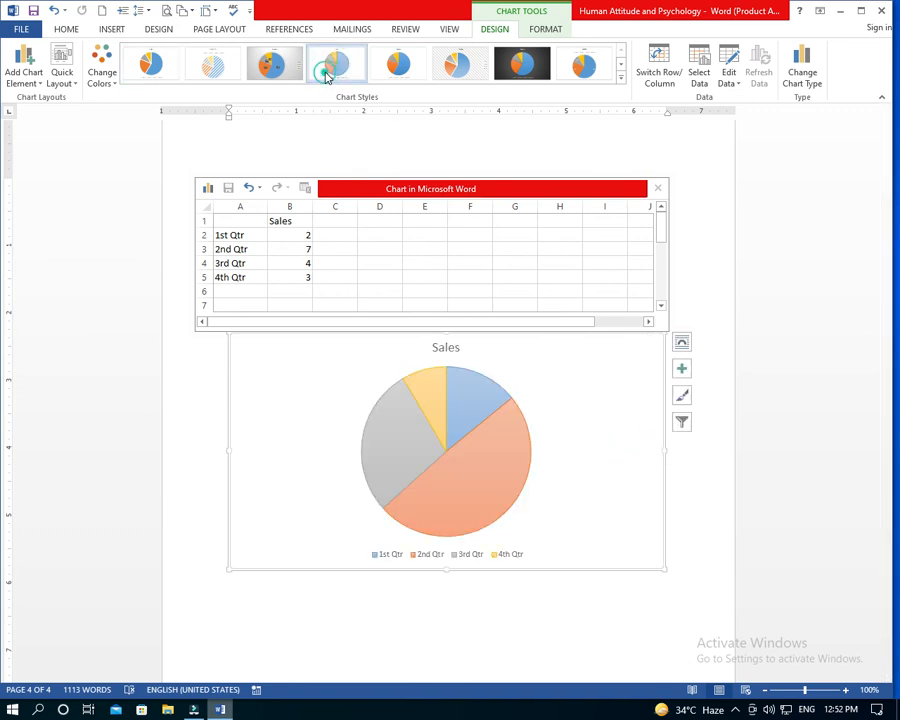
{"action": "left_click", "coordinate": [272, 64]}
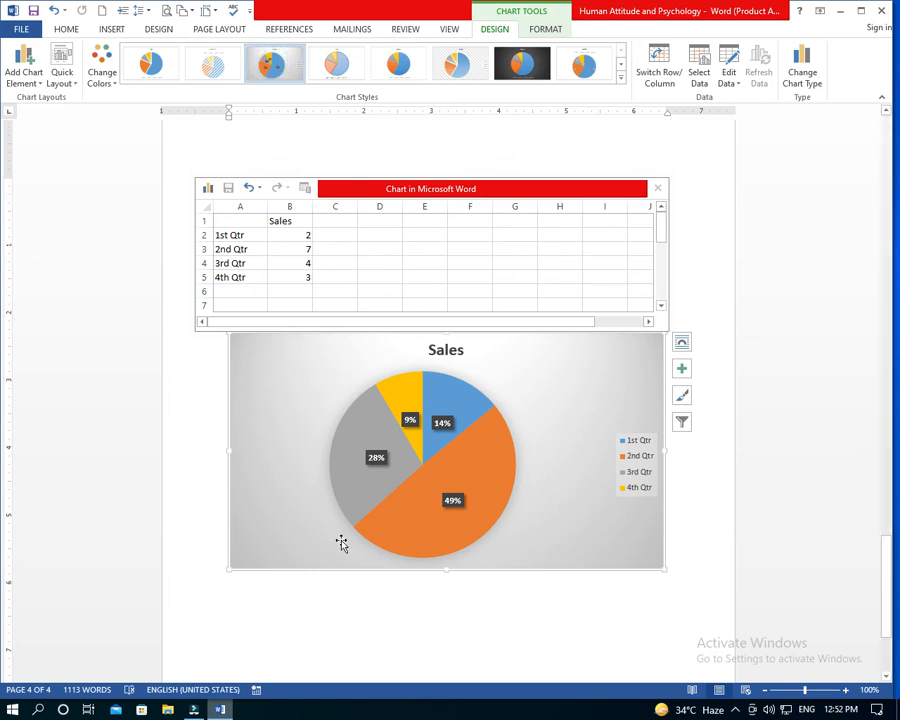
{"action": "left_click", "coordinate": [390, 581]}
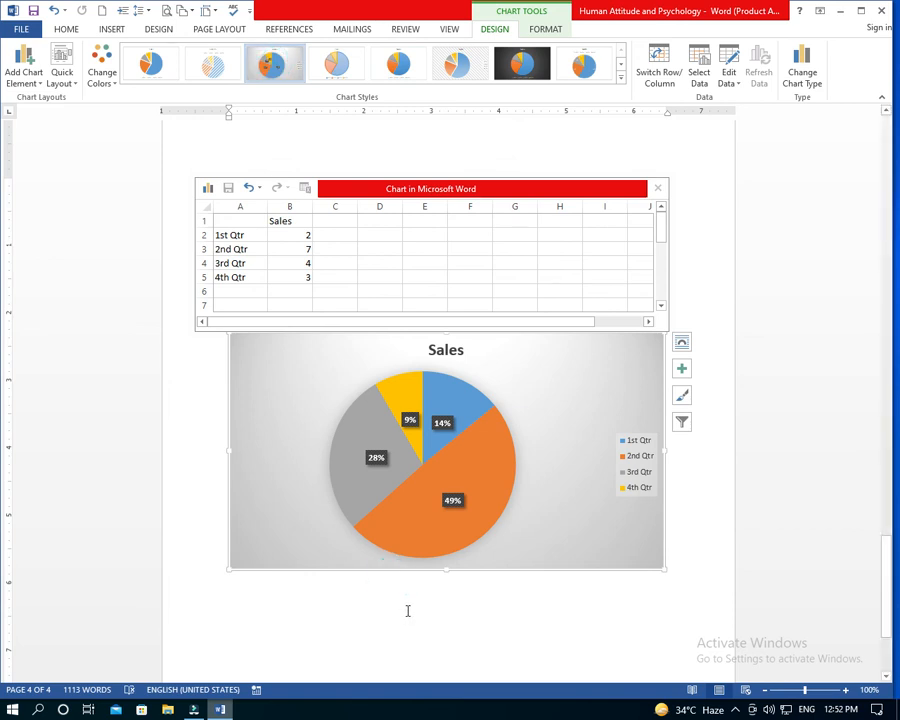